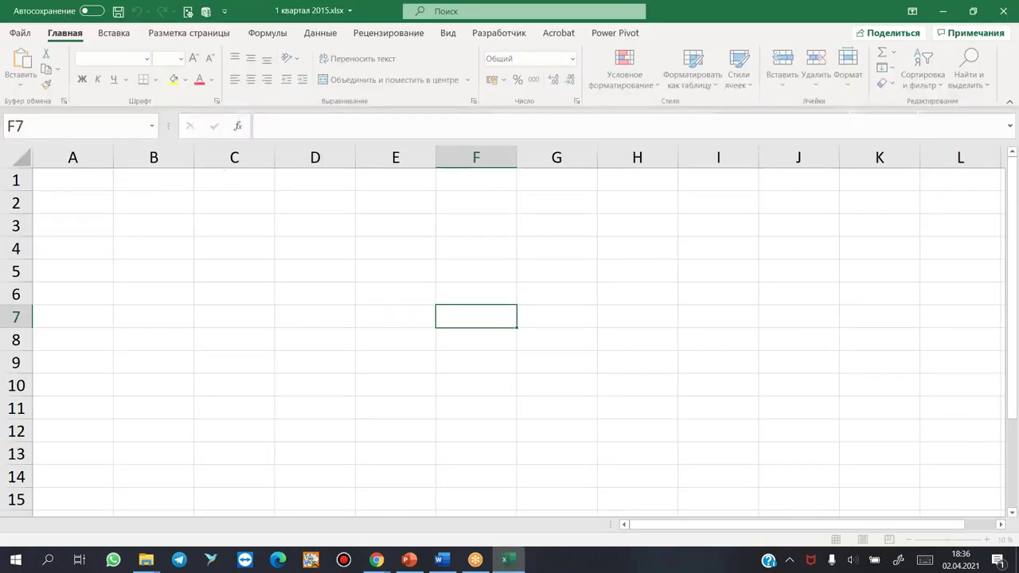
Step: Look through the январь 2015, февраль 2015 and март 2015 sheets, examining the номенклатура, Кол-во, Заказчик and Менеджер columns of март 2015
{"action": "left_click", "coordinate": [88, 523]}
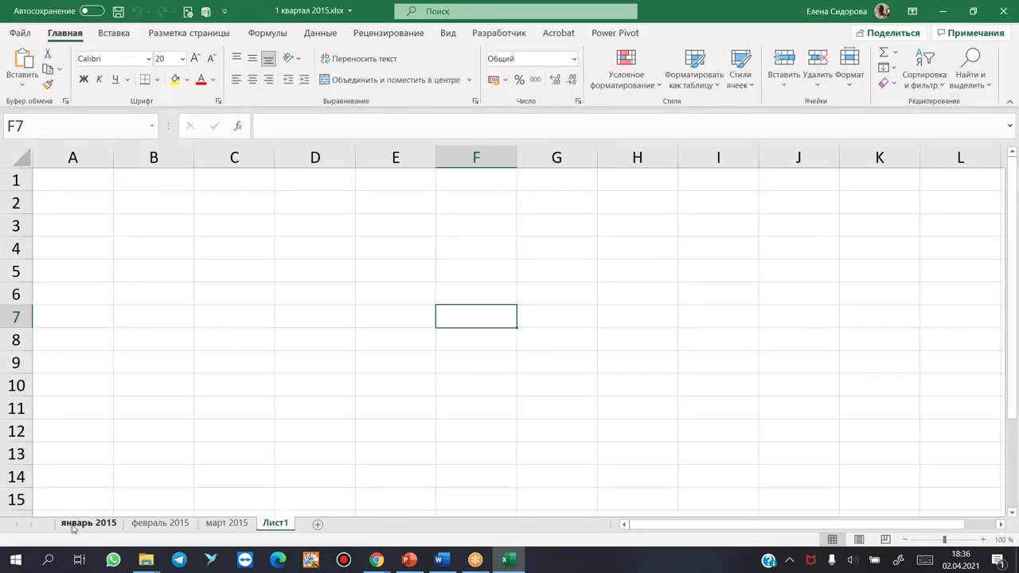
{"action": "left_click", "coordinate": [155, 523]}
{"action": "left_click", "coordinate": [227, 524]}
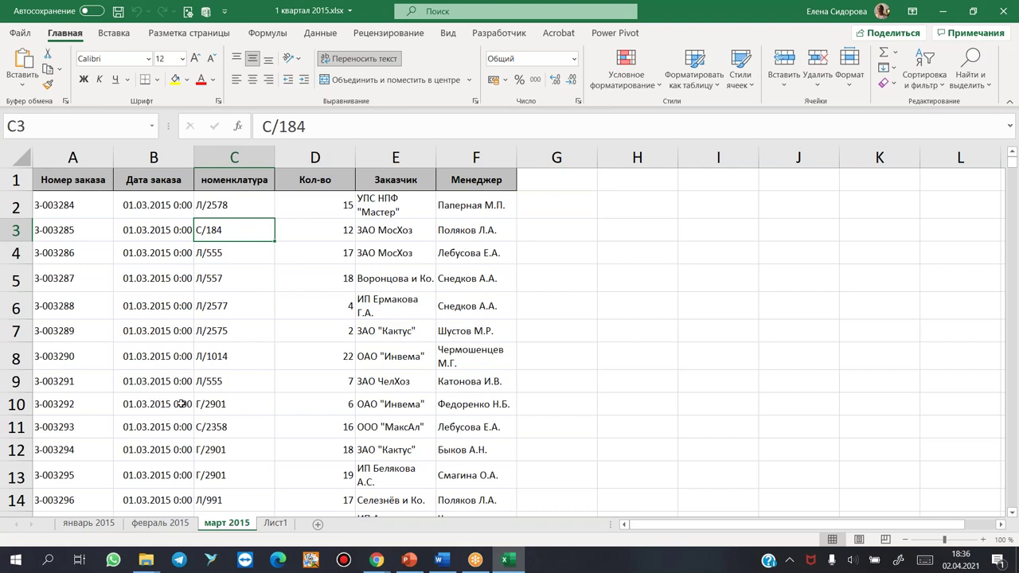
{"action": "left_click", "coordinate": [222, 401]}
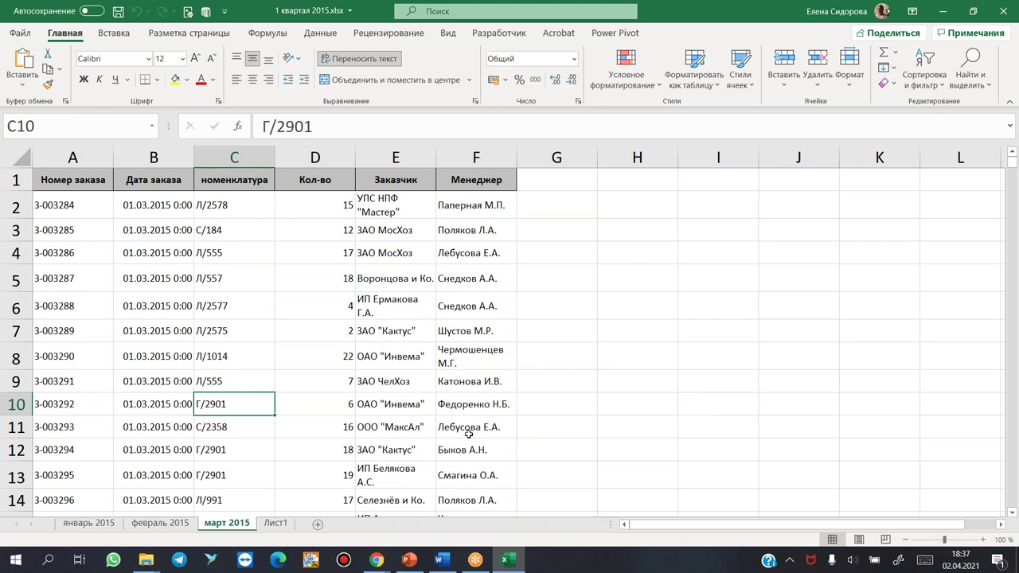
{"action": "left_click", "coordinate": [420, 404]}
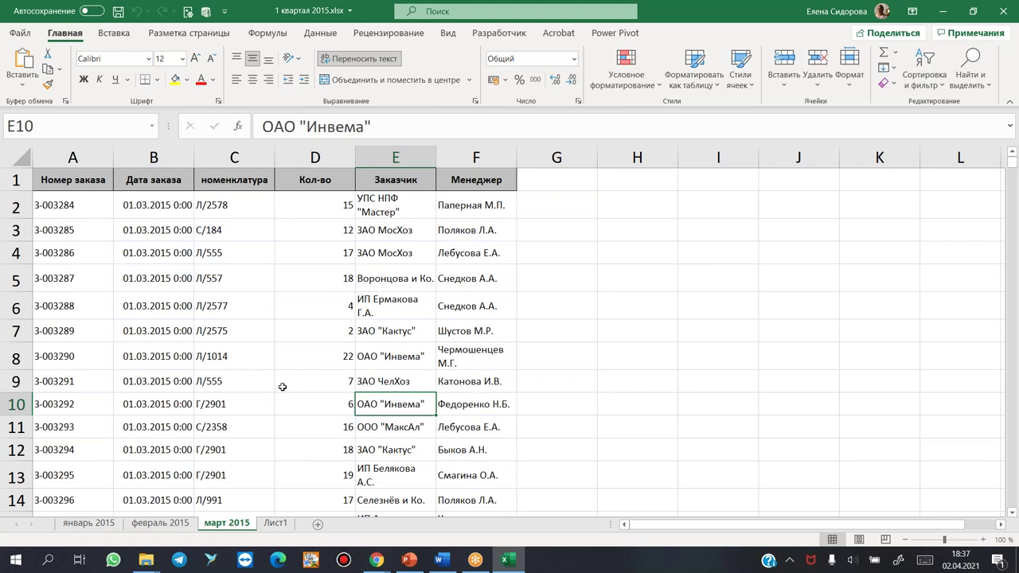
{"action": "left_click", "coordinate": [282, 387]}
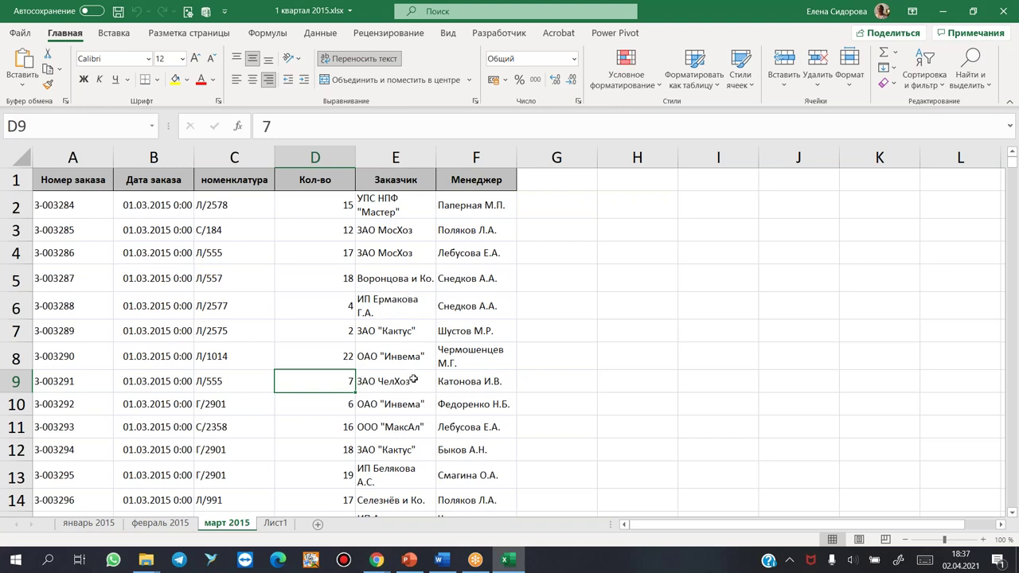
{"action": "left_click", "coordinate": [477, 366]}
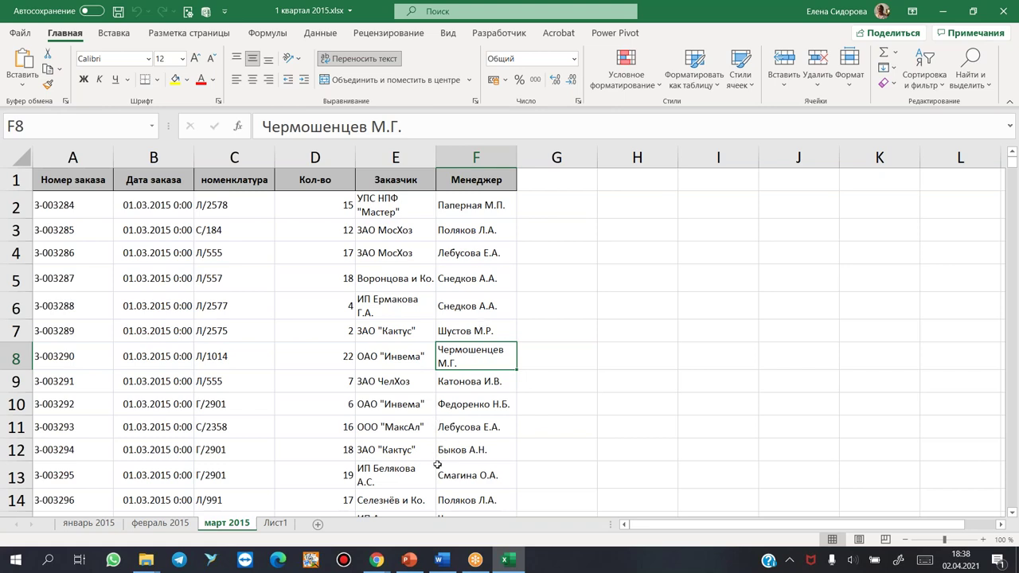
Step: Autofit the width of the Менеджер column on март 2015 and close the workbook without saving
{"action": "double_click", "coordinate": [517, 153]}
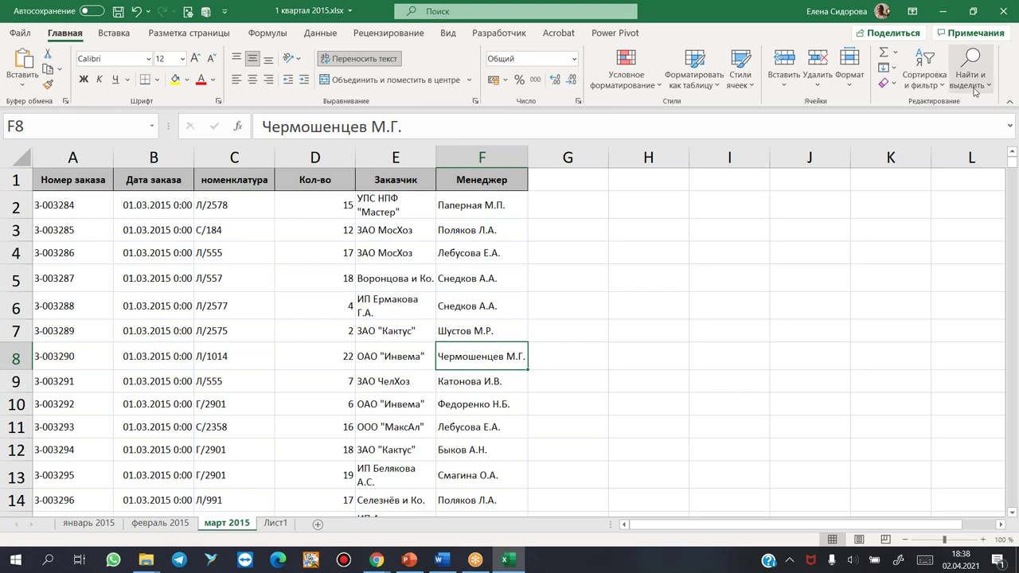
{"action": "left_click", "coordinate": [1001, 11]}
{"action": "key", "text": "Tab"}
{"action": "key", "text": "Return"}
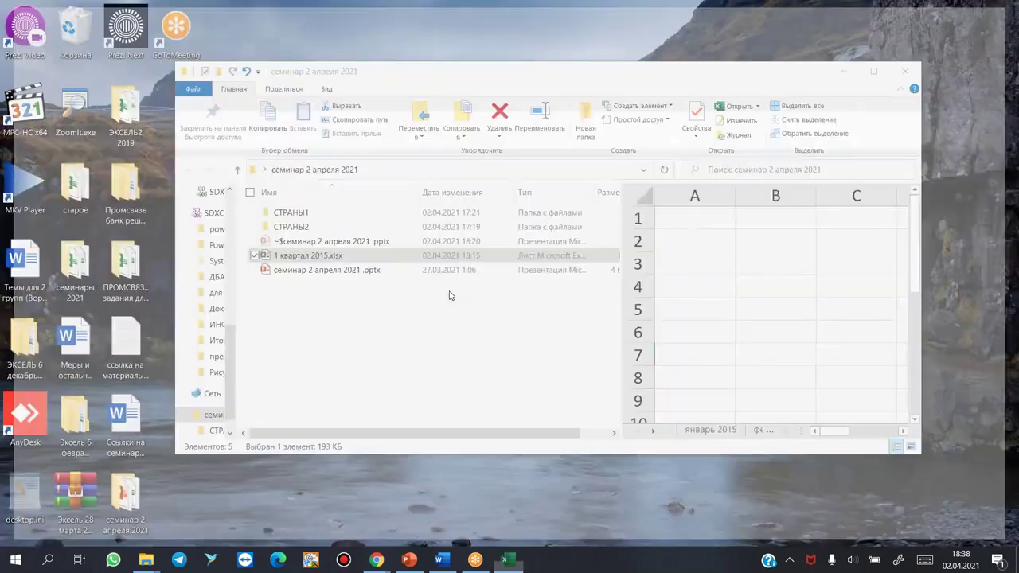
Step: Start Excel, create a blank workbook and select cell A1
{"action": "left_click", "coordinate": [15, 560]}
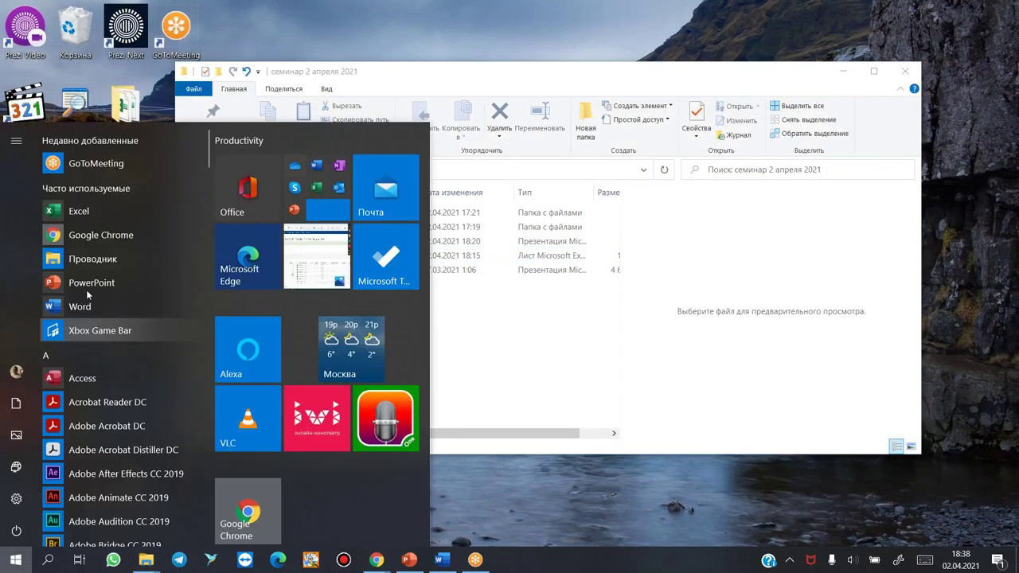
{"action": "left_click", "coordinate": [78, 211]}
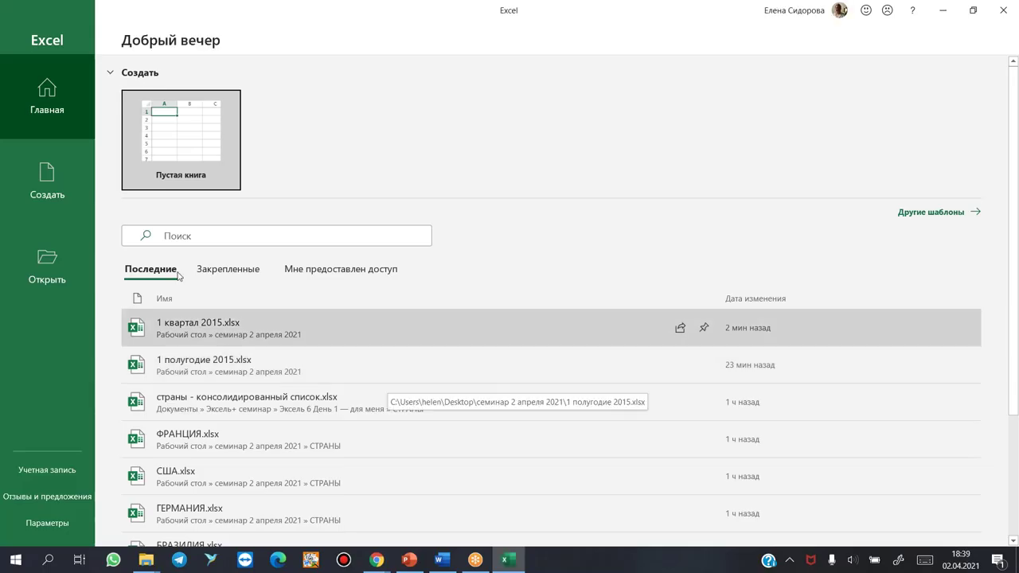
{"action": "left_click", "coordinate": [173, 141]}
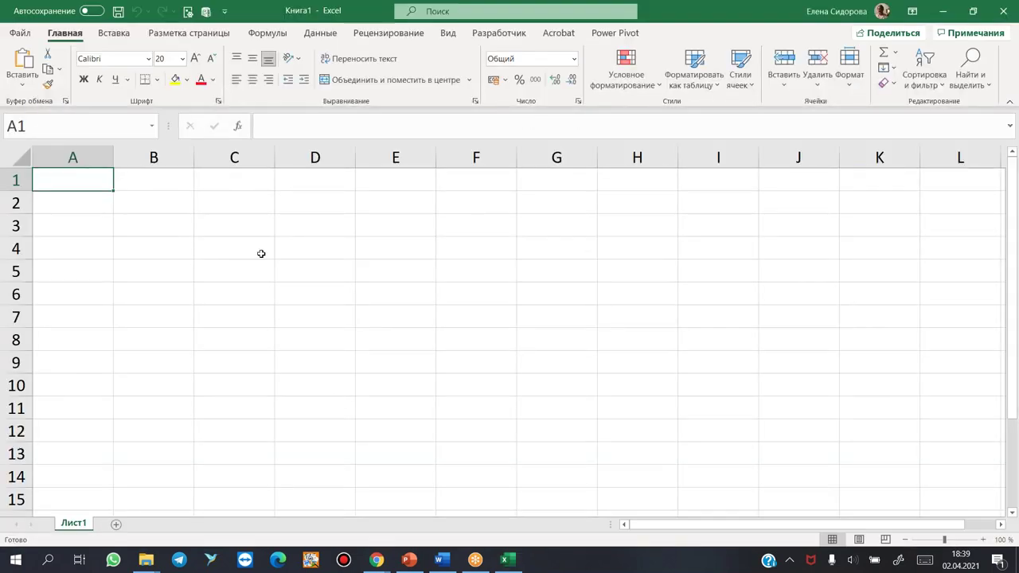
{"action": "left_click", "coordinate": [87, 200]}
{"action": "left_click", "coordinate": [94, 159]}
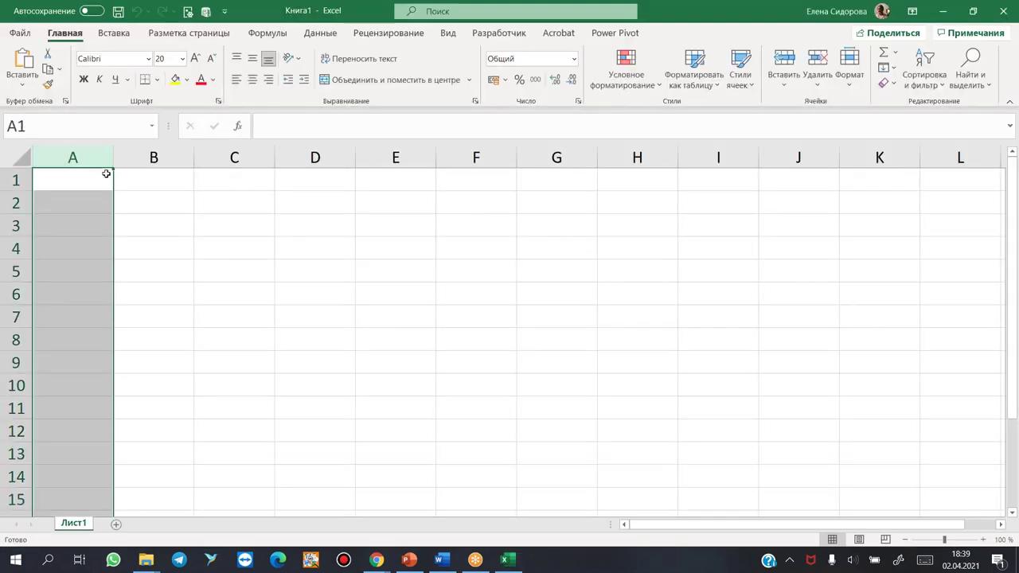
{"action": "left_click", "coordinate": [104, 176]}
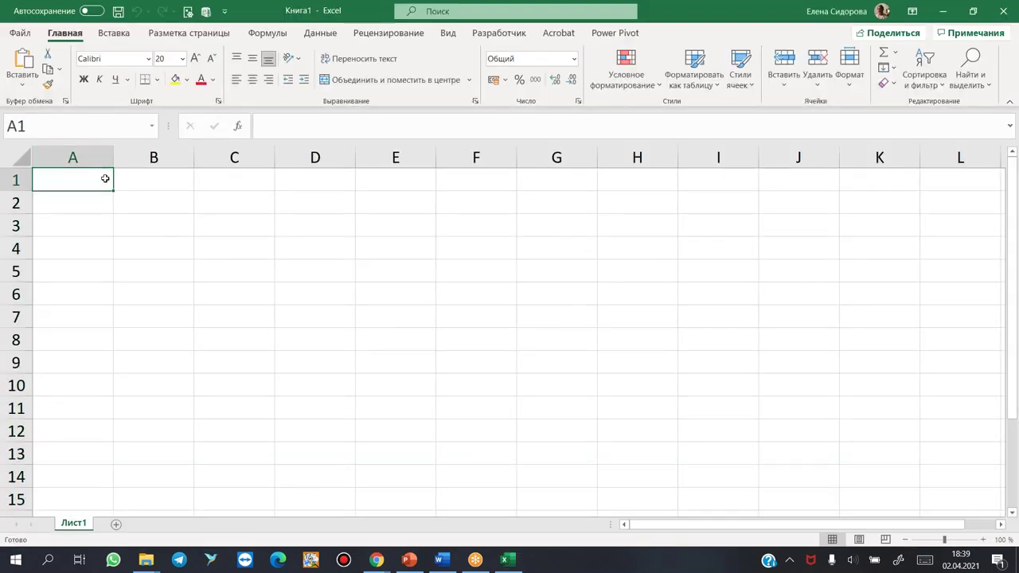
Step: Save the blank workbook as 1 кв 2015.xlsx in the desktop folder семинар 2 апреля 2021
{"action": "key", "text": "F12"}
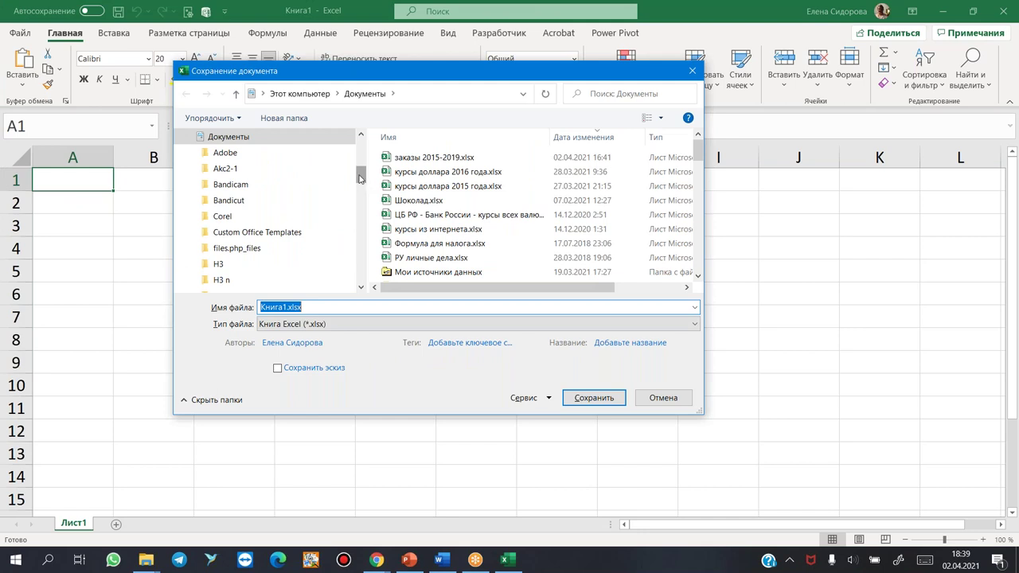
{"action": "left_click_drag", "start_coordinate": [362, 175], "coordinate": [362, 147]}
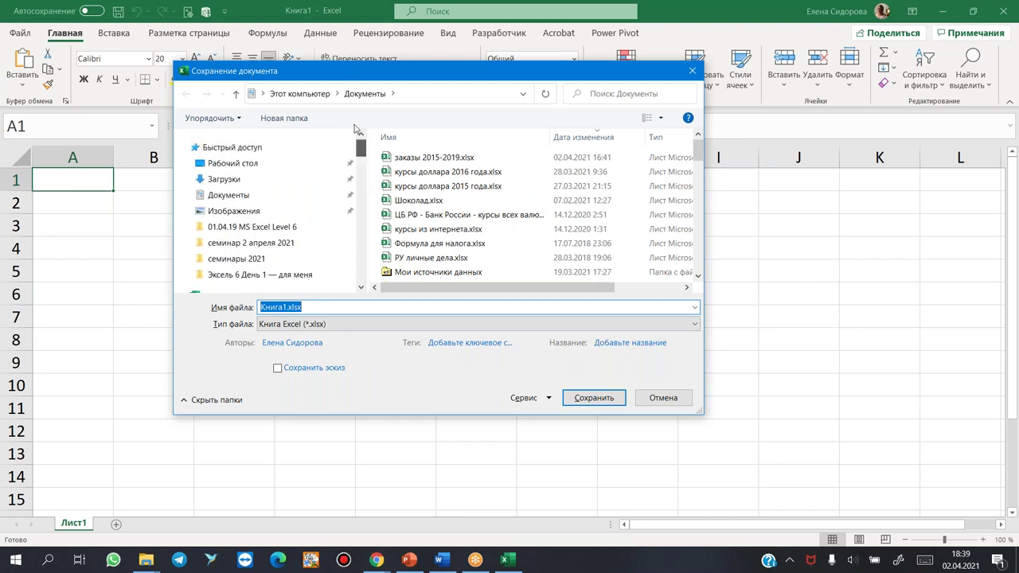
{"action": "left_click", "coordinate": [254, 166]}
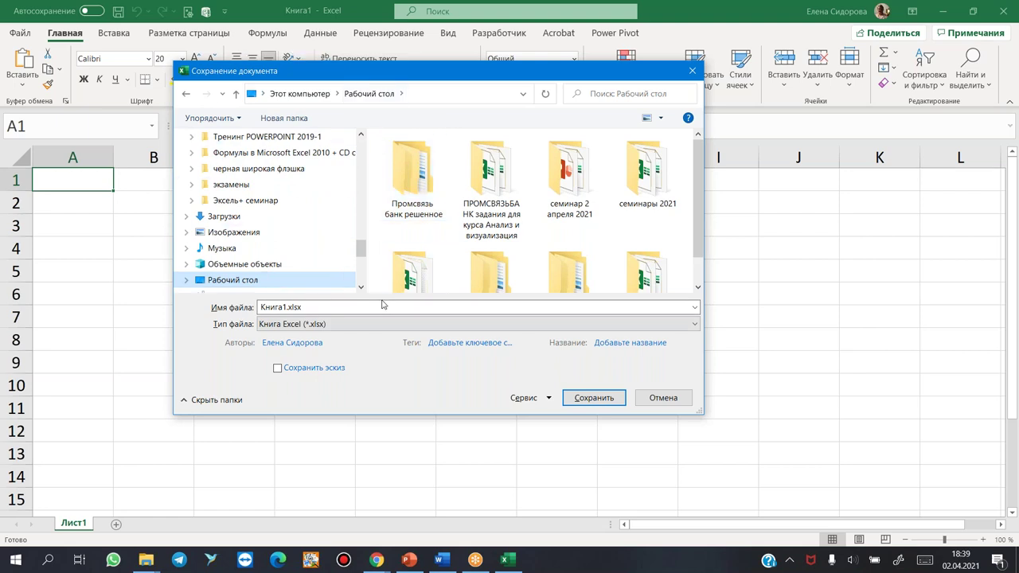
{"action": "double_click", "coordinate": [584, 180]}
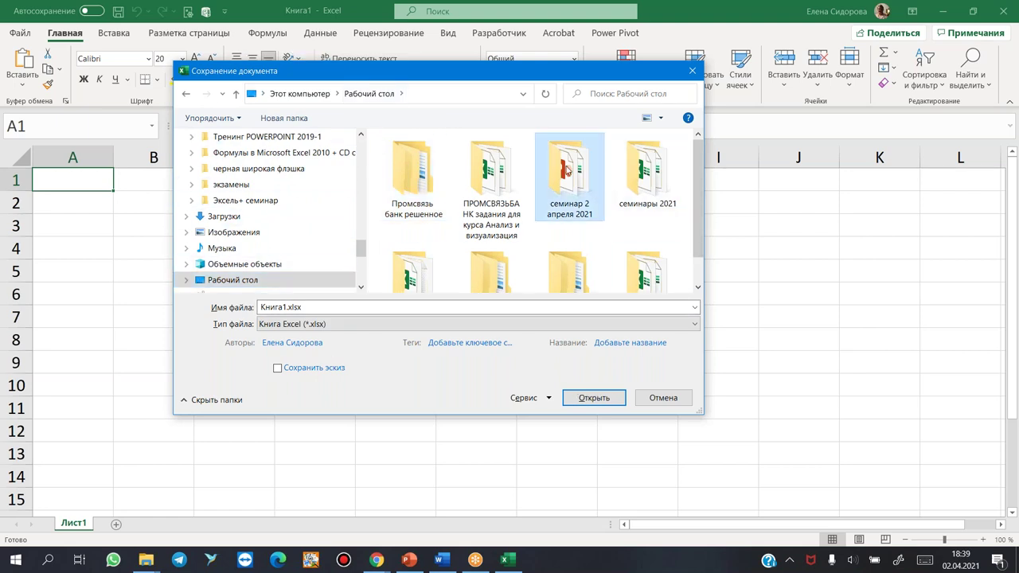
{"action": "left_click", "coordinate": [378, 308]}
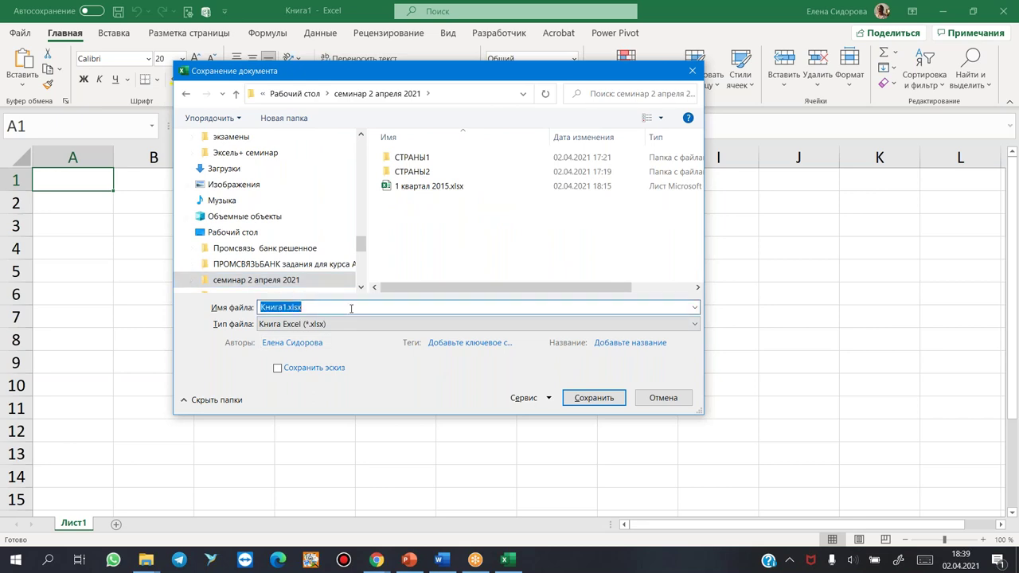
{"action": "type", "text": "1 кв"}
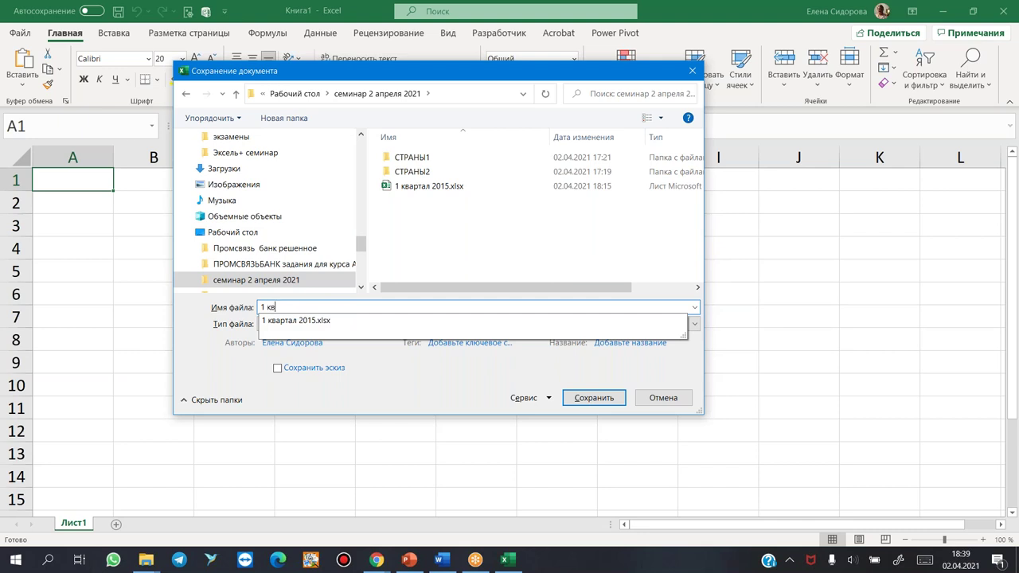
{"action": "type", "text": " 2015.xlsx"}
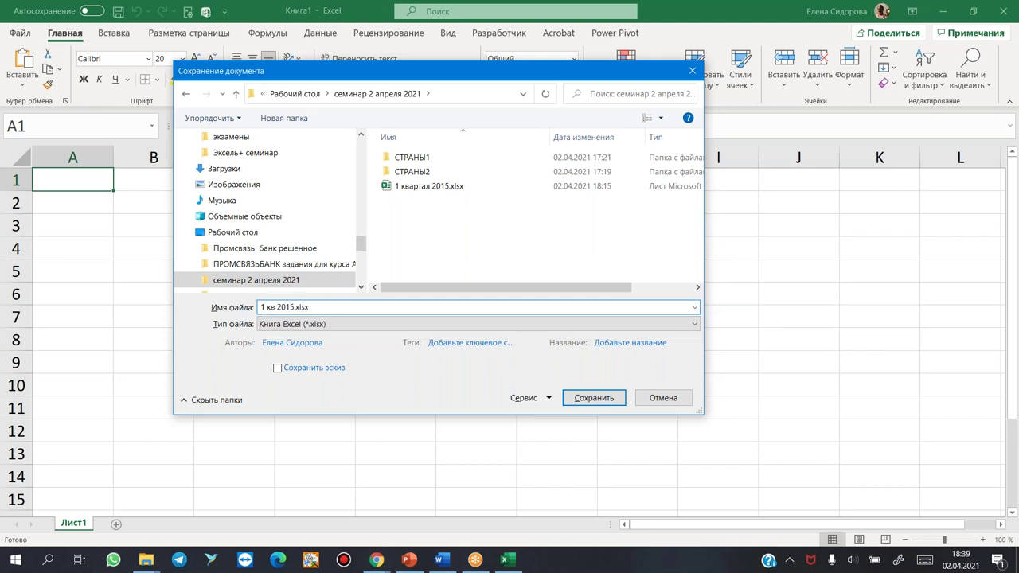
{"action": "key", "text": "Return"}
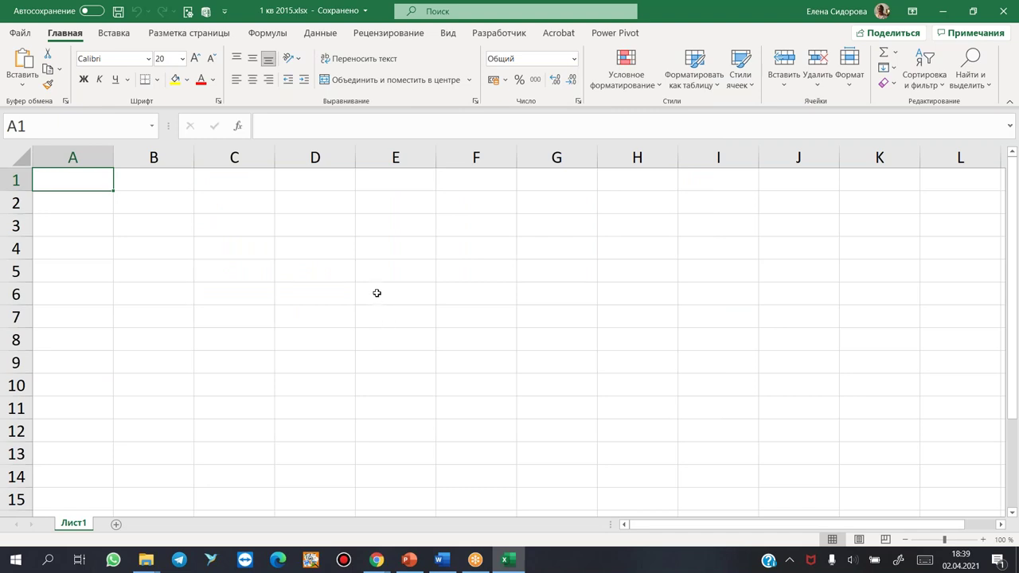
Step: With cell A1 selected, get external data from the Excel workbook 1 квартал 2015.xlsx
{"action": "left_click", "coordinate": [76, 198]}
{"action": "key", "text": "Up"}
{"action": "left_click", "coordinate": [321, 34]}
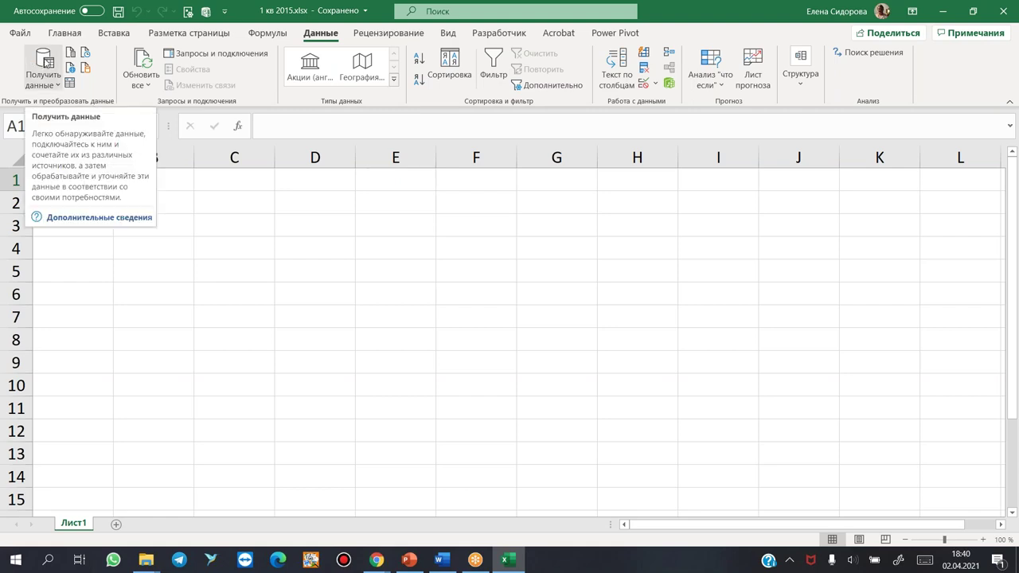
{"action": "left_click", "coordinate": [44, 64]}
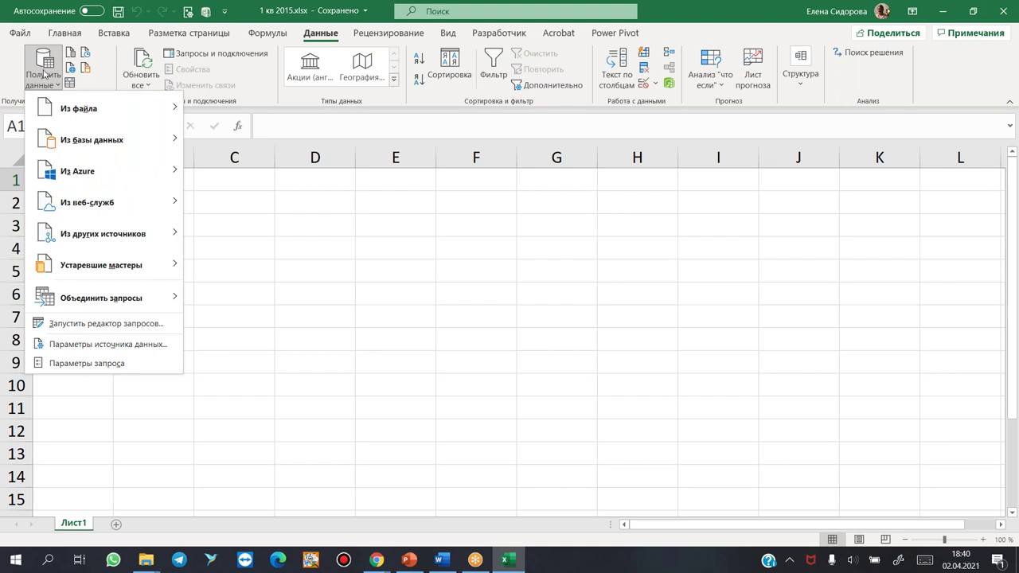
{"action": "mouse_move", "coordinate": [103, 107]}
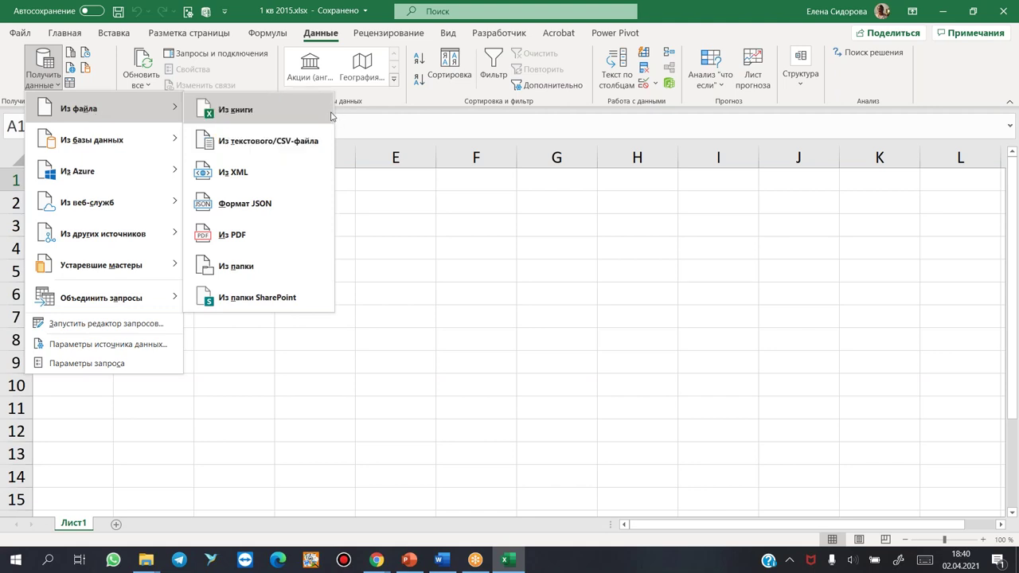
{"action": "left_click", "coordinate": [225, 110]}
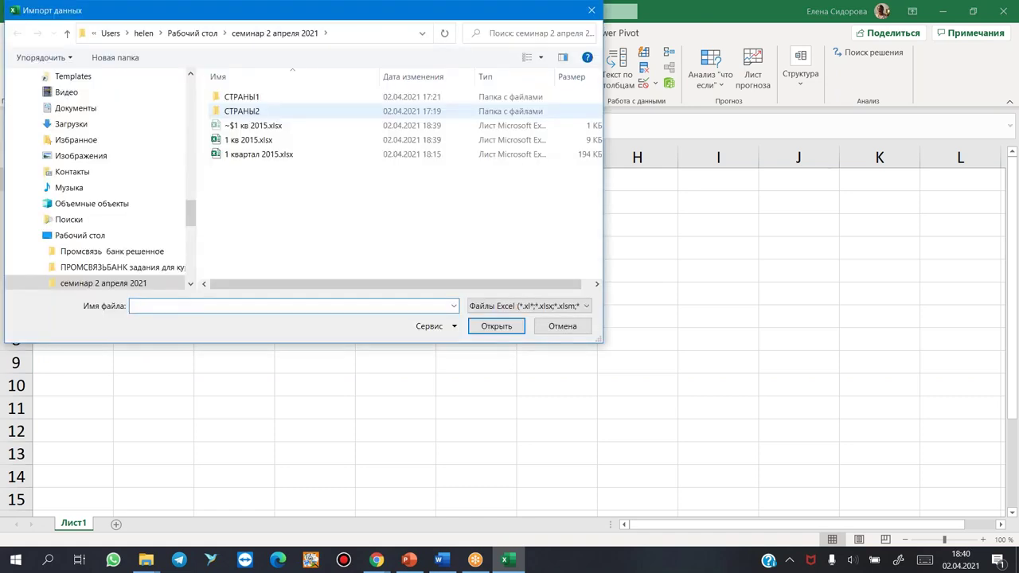
{"action": "double_click", "coordinate": [213, 156]}
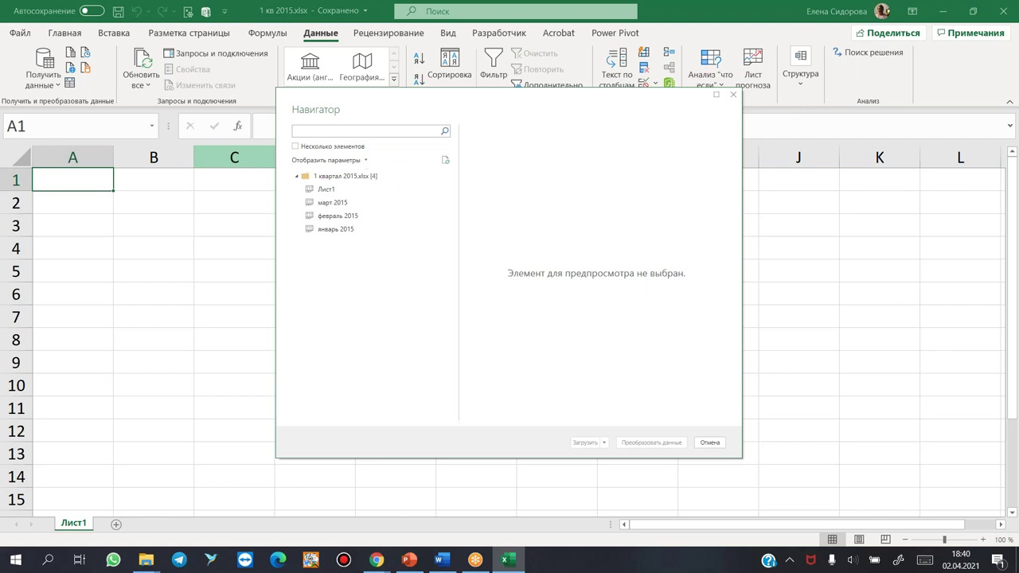
Step: Preview each sheet of the source workbook in the Navigator and select январь 2015 for import, checking its remaining columns
{"action": "left_click_drag", "start_coordinate": [409, 106], "coordinate": [390, 98]}
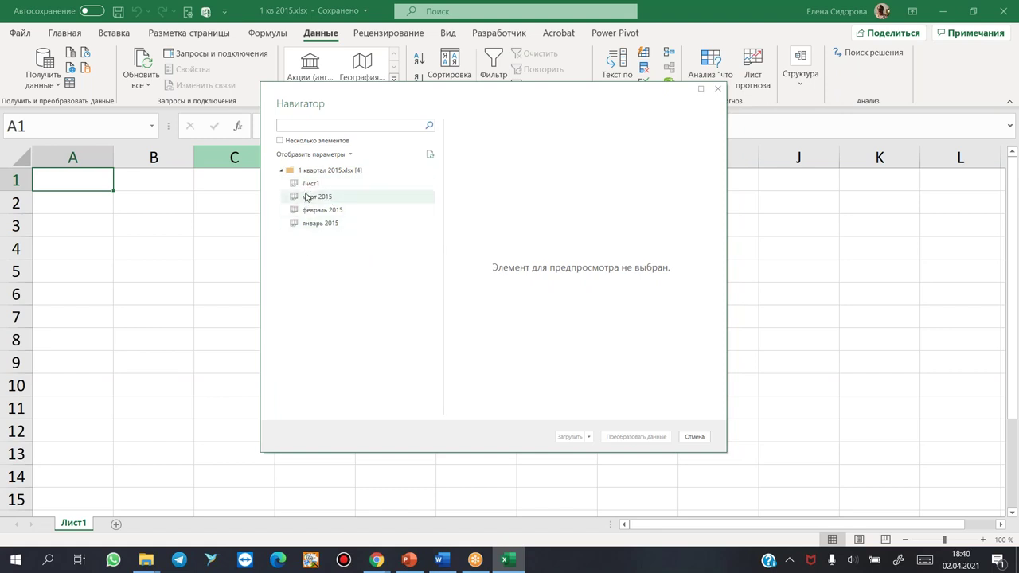
{"action": "left_click", "coordinate": [313, 226]}
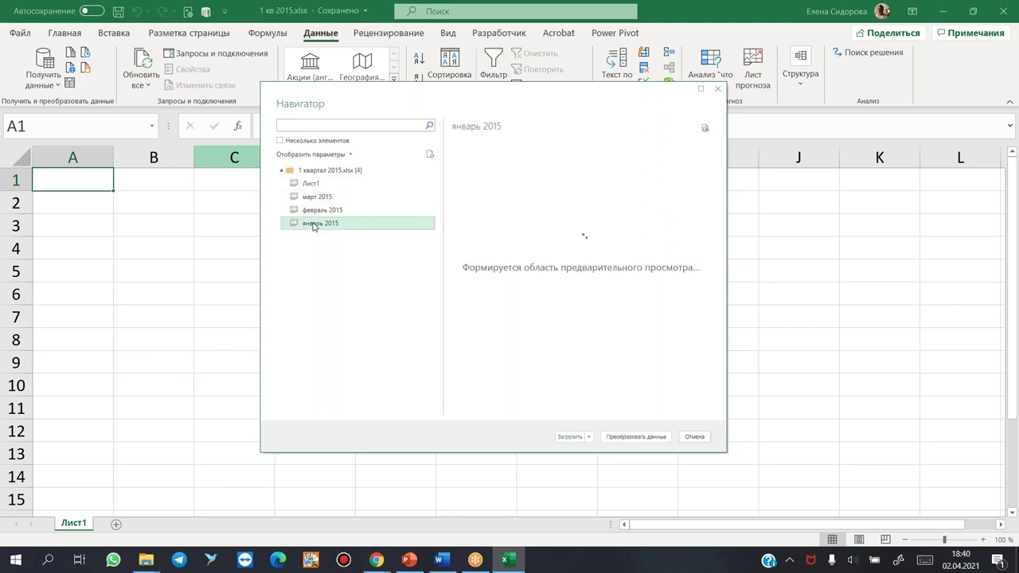
{"action": "left_click", "coordinate": [310, 214]}
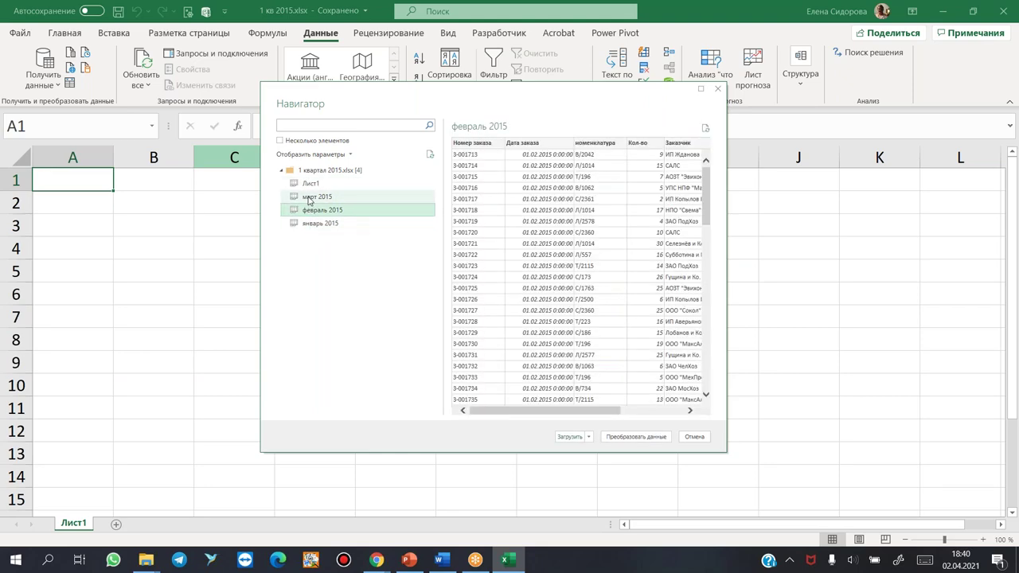
{"action": "left_click", "coordinate": [310, 200]}
{"action": "left_click", "coordinate": [302, 188]}
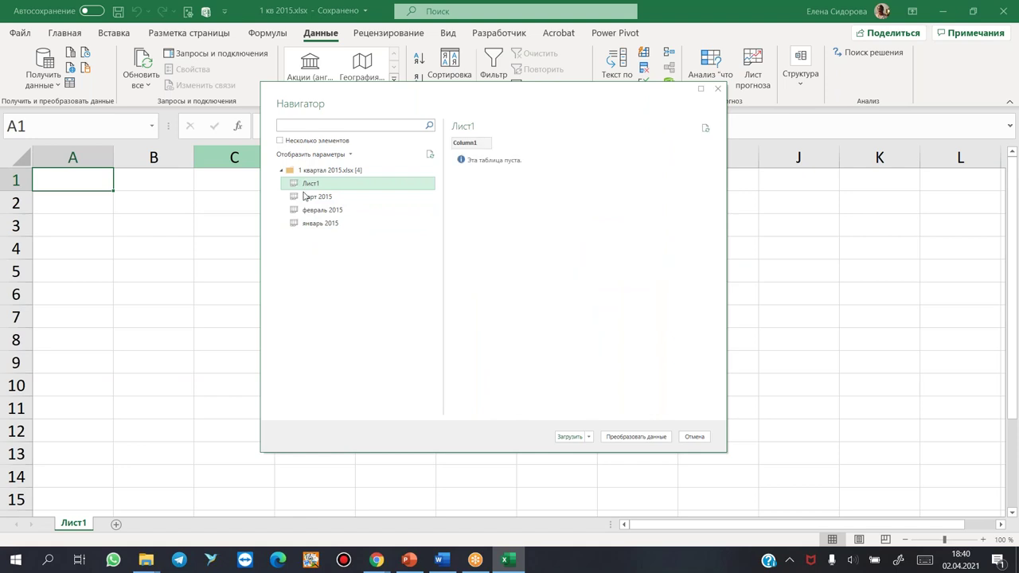
{"action": "left_click", "coordinate": [326, 227]}
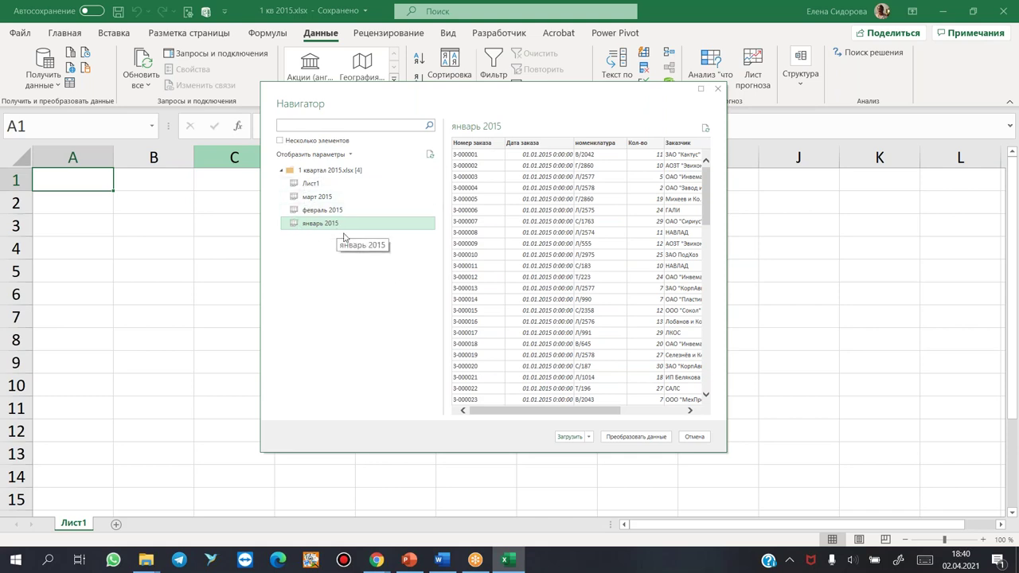
{"action": "left_click_drag", "start_coordinate": [521, 413], "coordinate": [662, 416]}
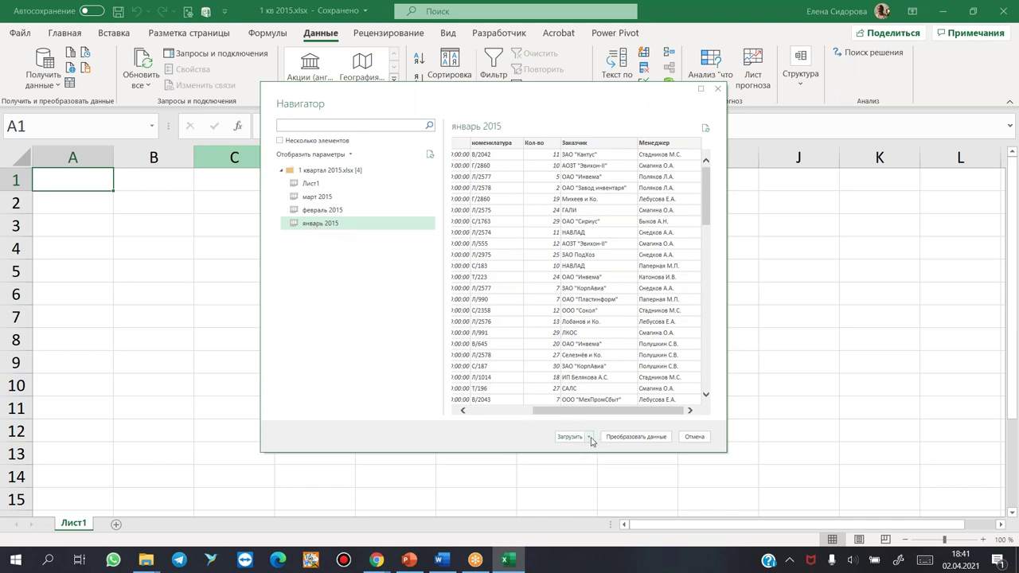
Step: Load the январь 2015 sheet into the workbook as a connection only, without adding it to the data model
{"action": "left_click", "coordinate": [590, 439]}
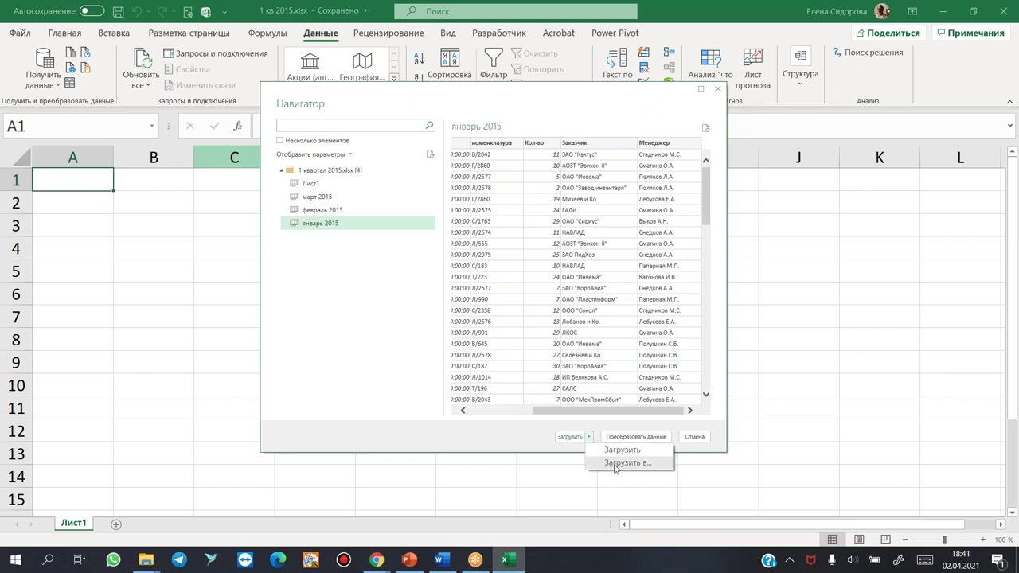
{"action": "left_click", "coordinate": [642, 465]}
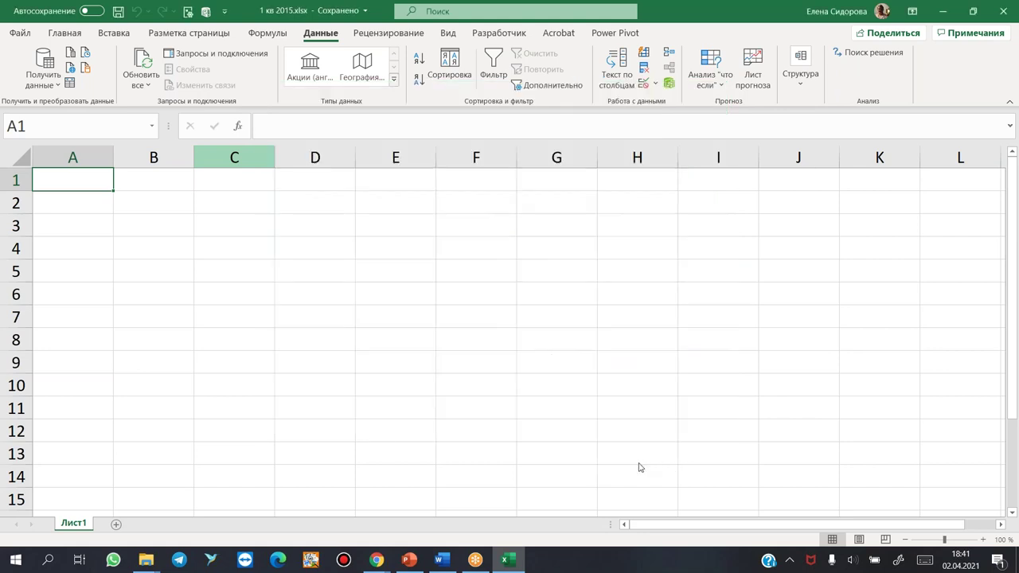
{"action": "left_click_drag", "start_coordinate": [469, 205], "coordinate": [431, 180]}
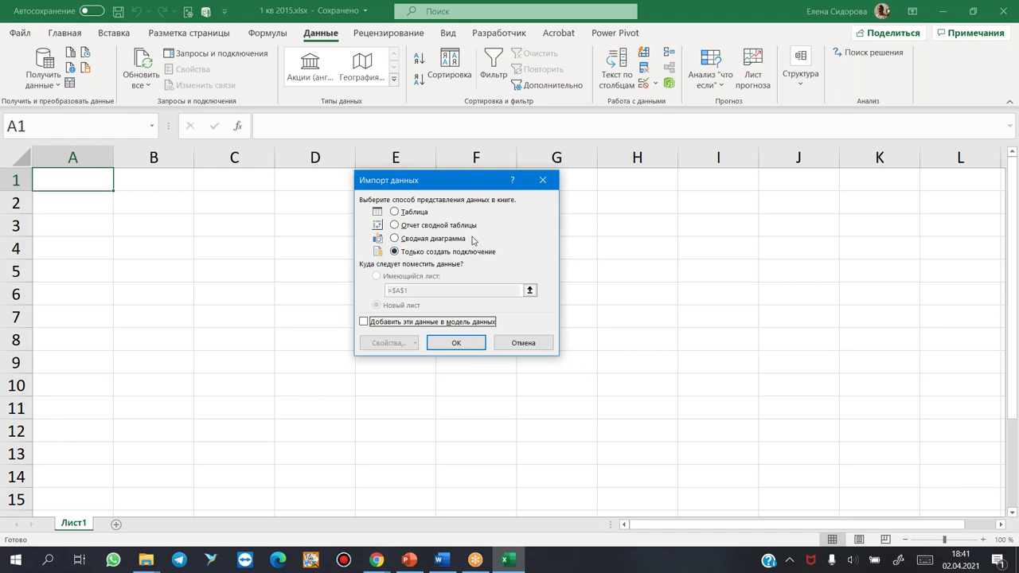
{"action": "left_click", "coordinate": [403, 213]}
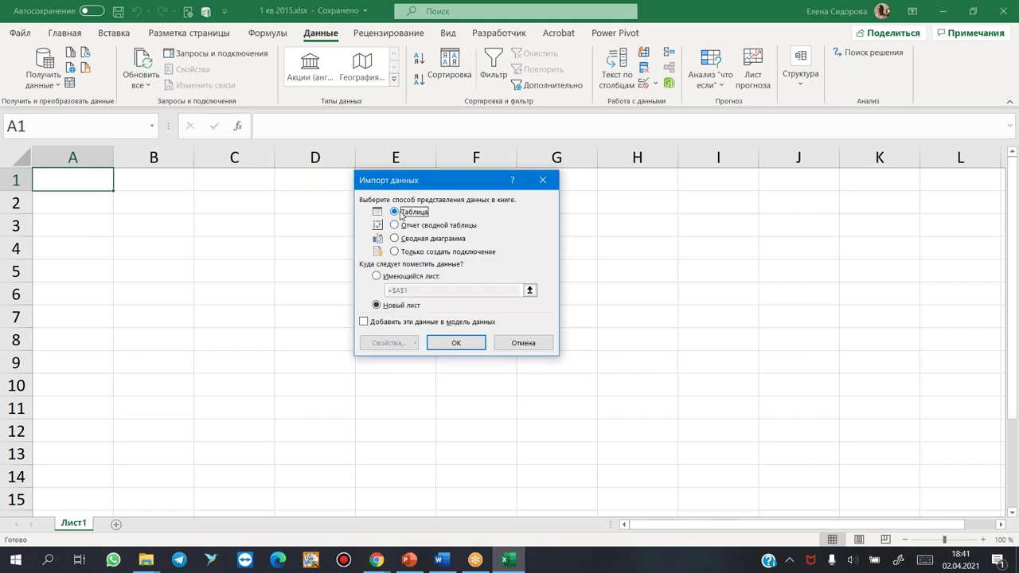
{"action": "left_click", "coordinate": [410, 253]}
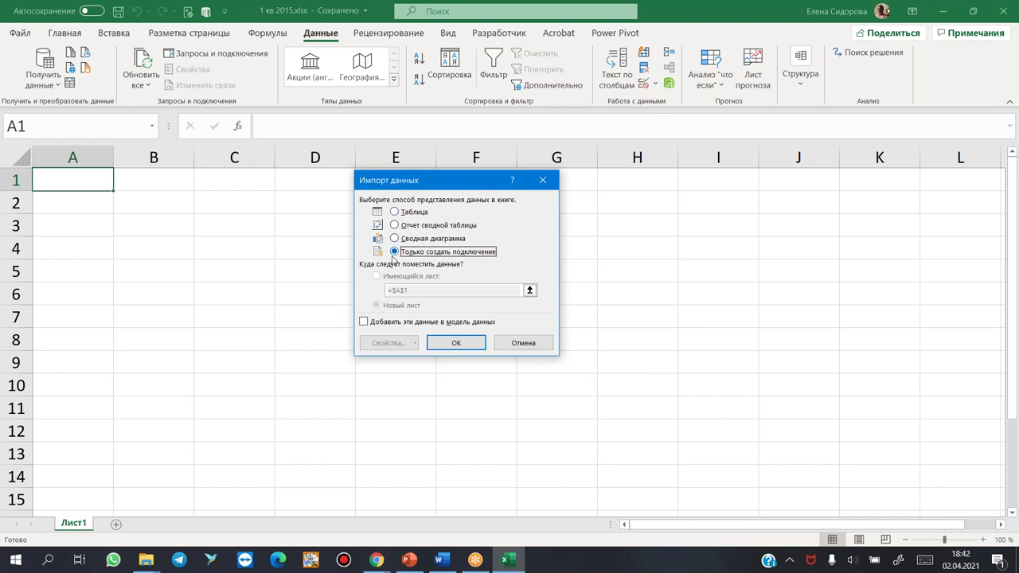
{"action": "left_click", "coordinate": [455, 344]}
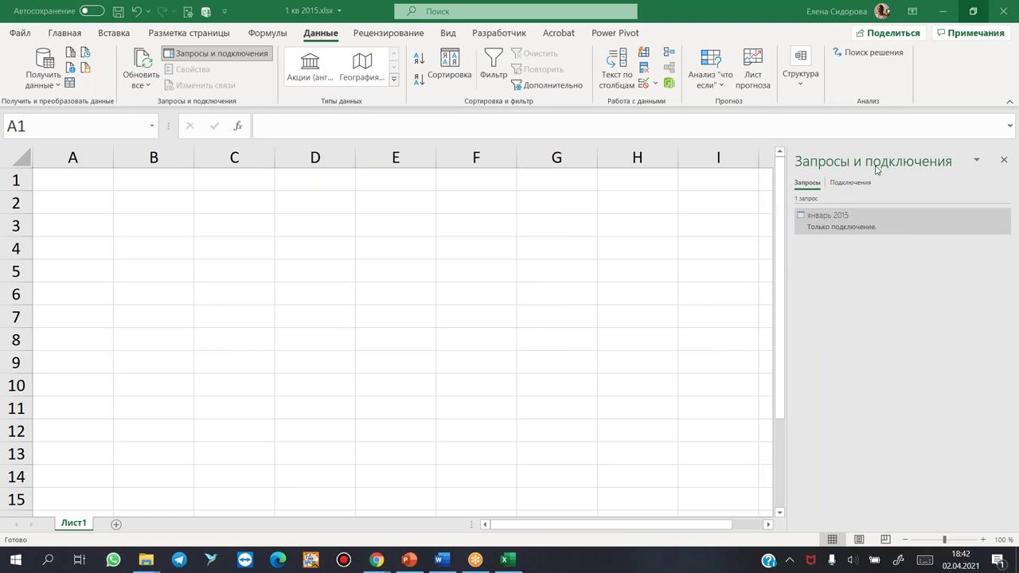
Step: Close and reopen the list of queries and connections, then open the январь 2015 query in the Power Query Editor
{"action": "left_click", "coordinate": [1004, 164]}
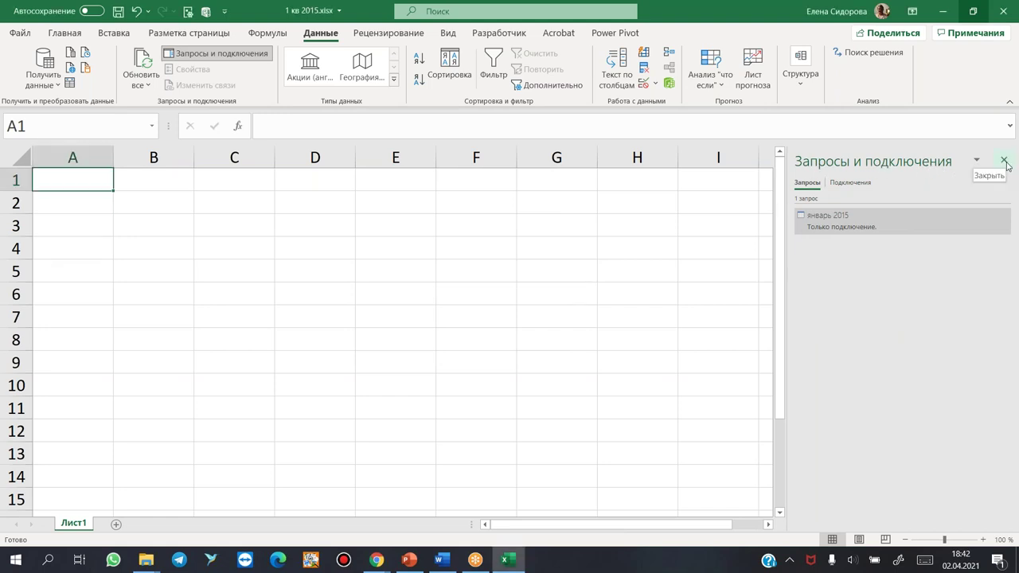
{"action": "left_click", "coordinate": [1003, 161]}
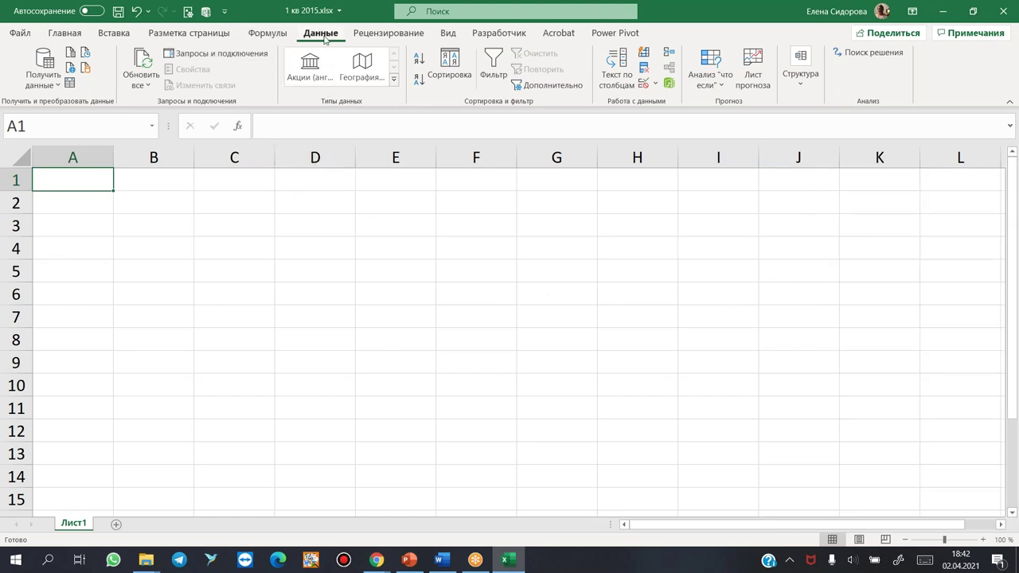
{"action": "left_click", "coordinate": [195, 55]}
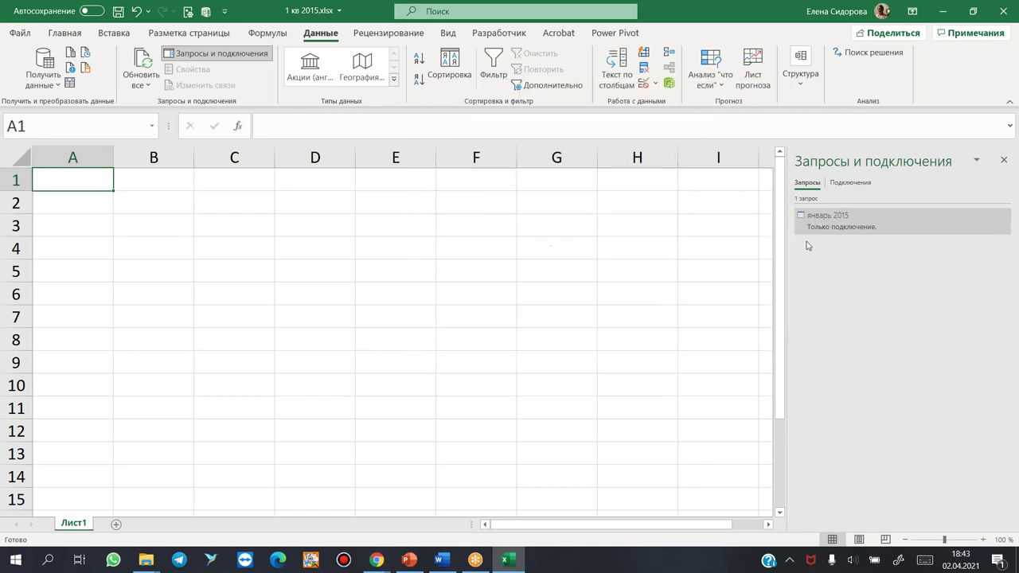
{"action": "mouse_move", "coordinate": [811, 235]}
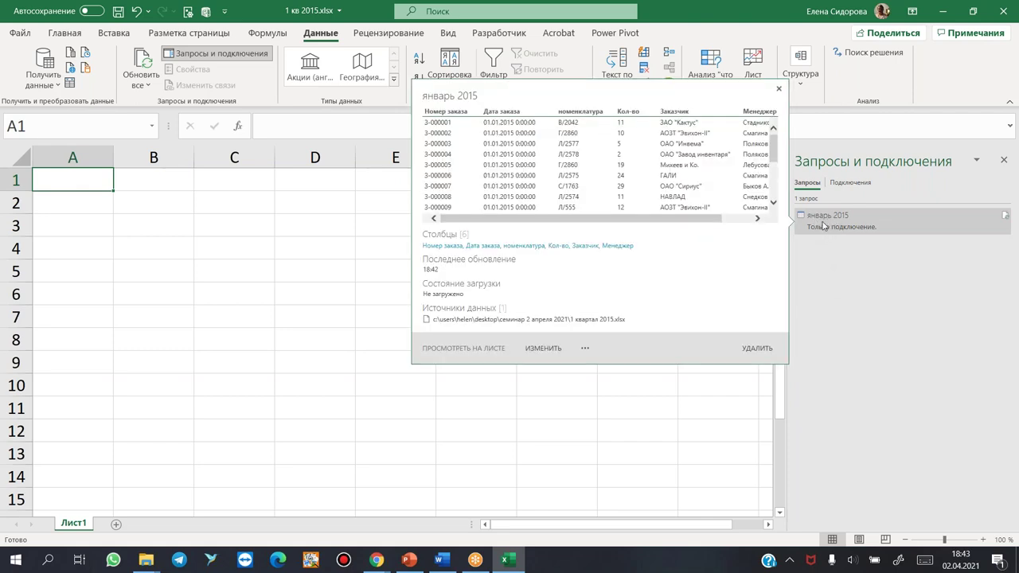
{"action": "double_click", "coordinate": [824, 223]}
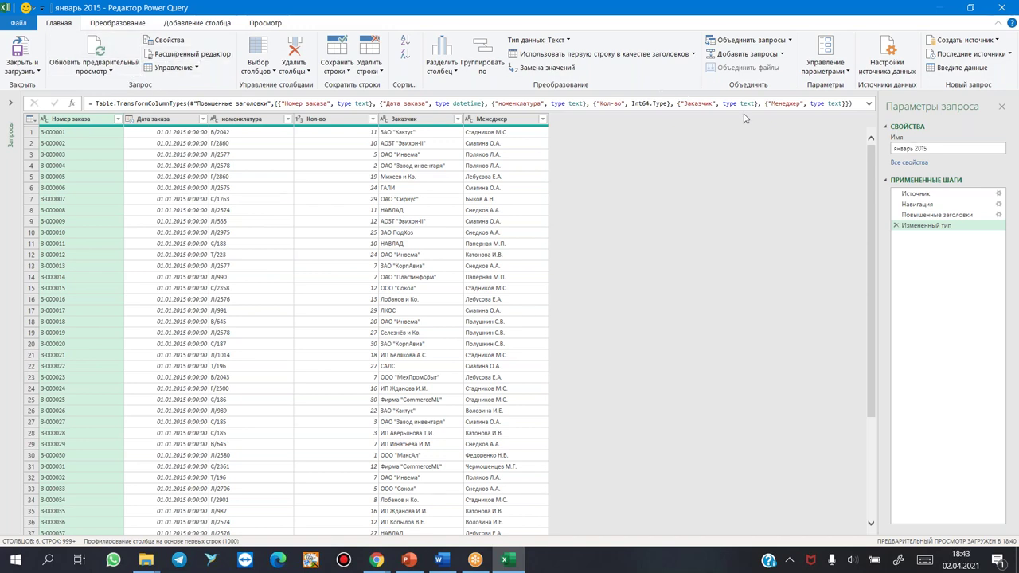
Step: Examine the query's name and its applied steps Источник, Навигация, Повышенные заголовки and Измененный тип, including the sheet choice behind Навигация
{"action": "left_click", "coordinate": [960, 150]}
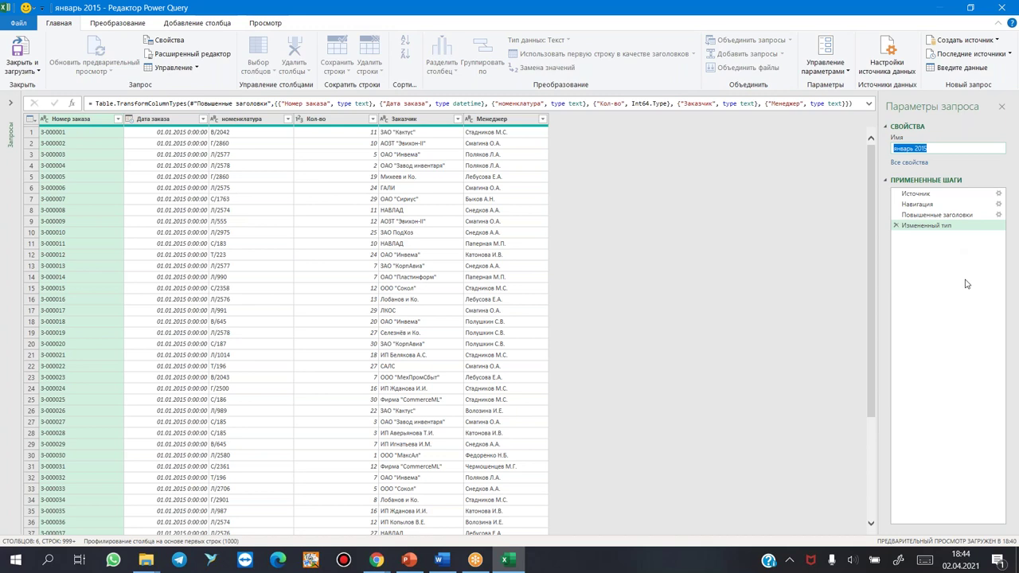
{"action": "left_click", "coordinate": [907, 196]}
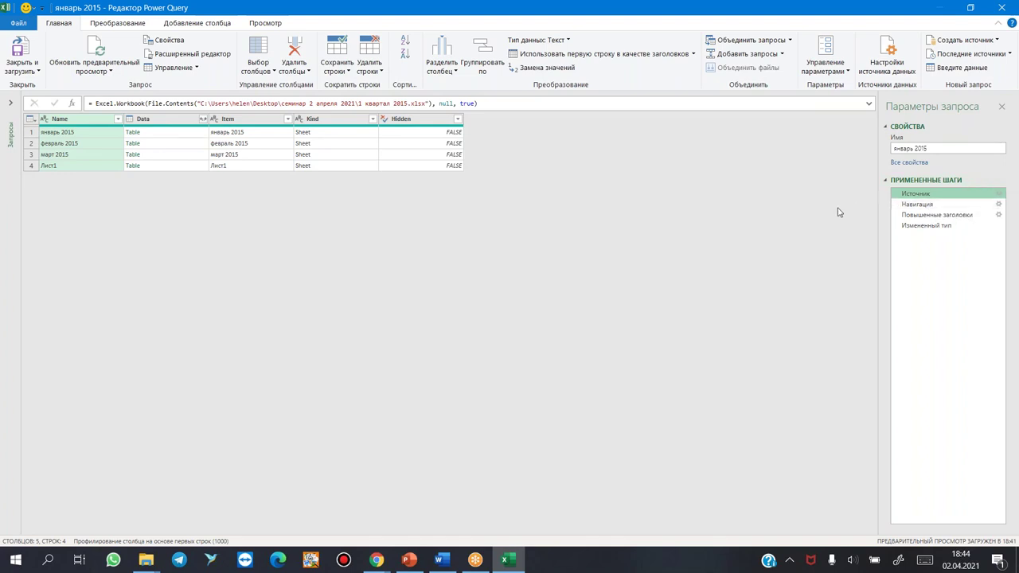
{"action": "left_click", "coordinate": [907, 205]}
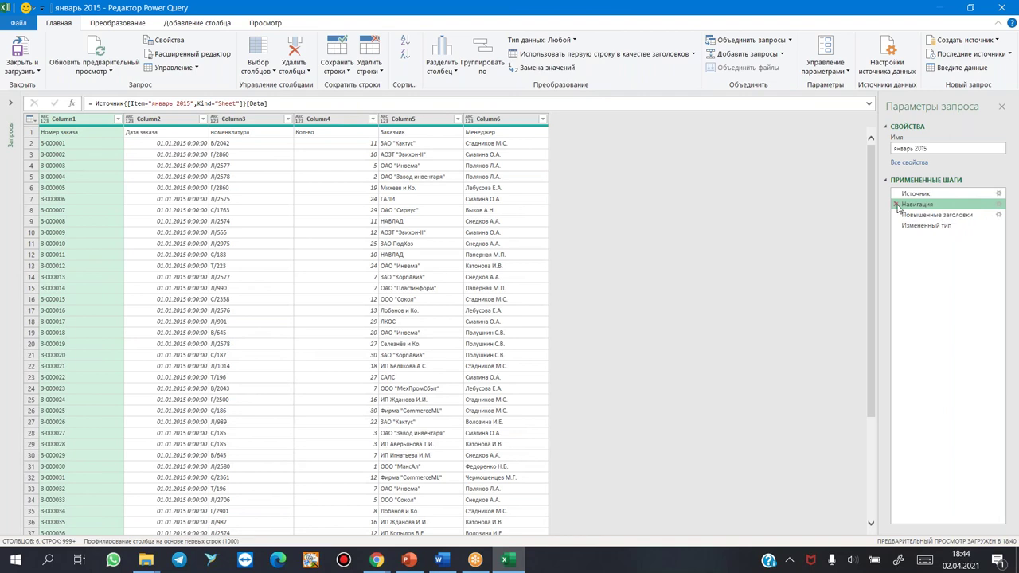
{"action": "left_click", "coordinate": [1000, 206]}
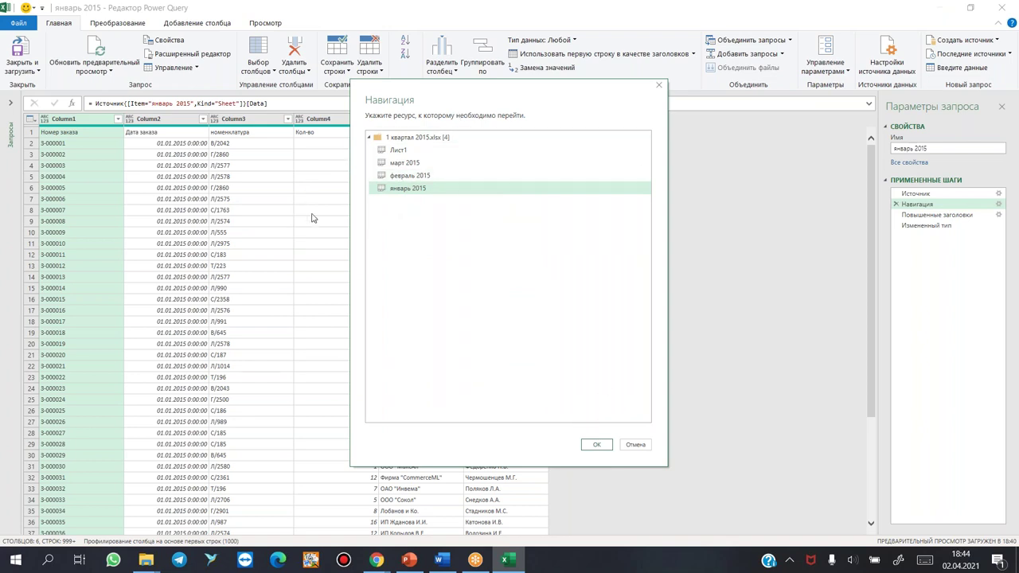
{"action": "left_click", "coordinate": [659, 85]}
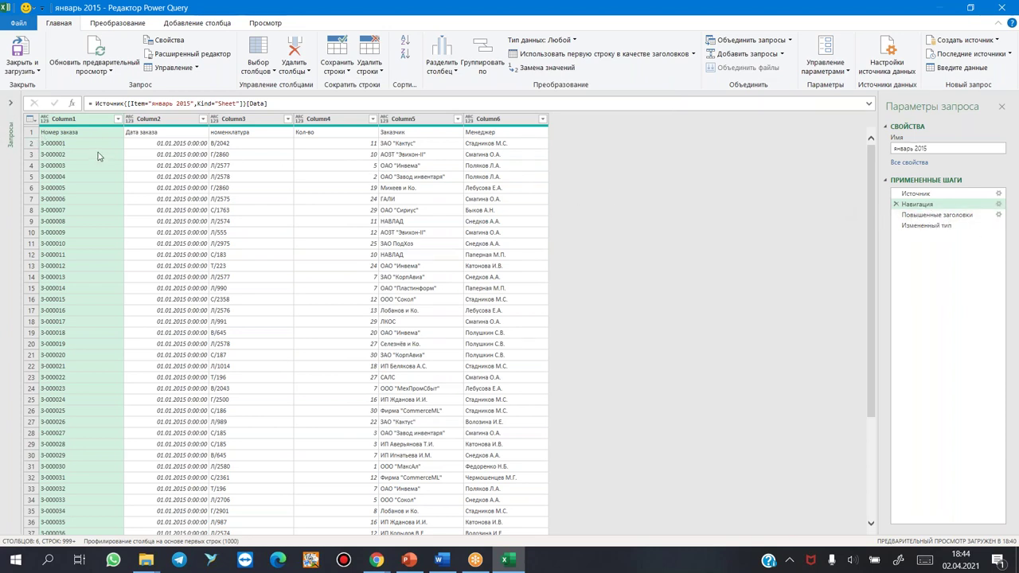
{"action": "left_click_drag", "start_coordinate": [40, 126], "coordinate": [570, 138]}
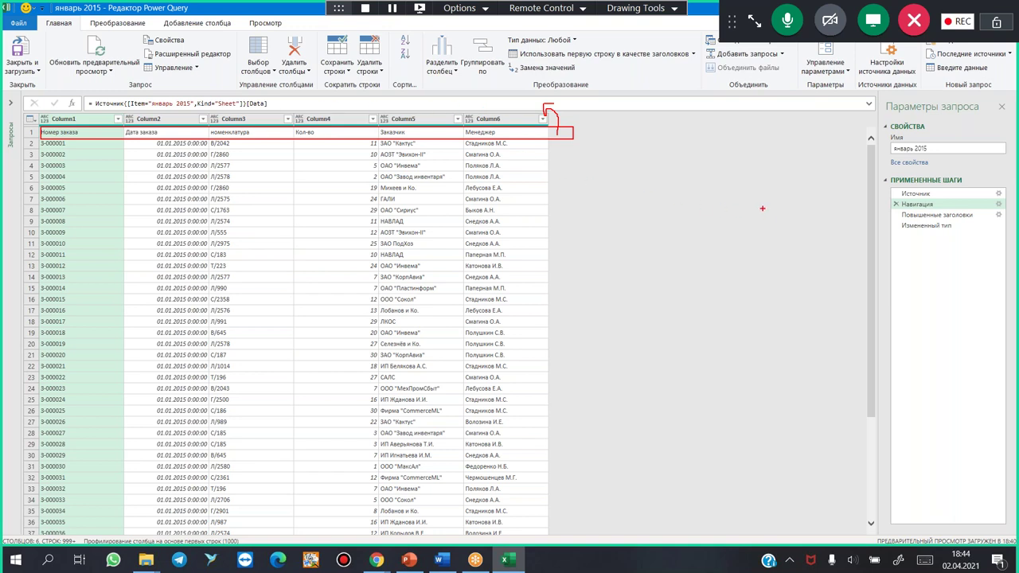
{"action": "key", "text": "Escape"}
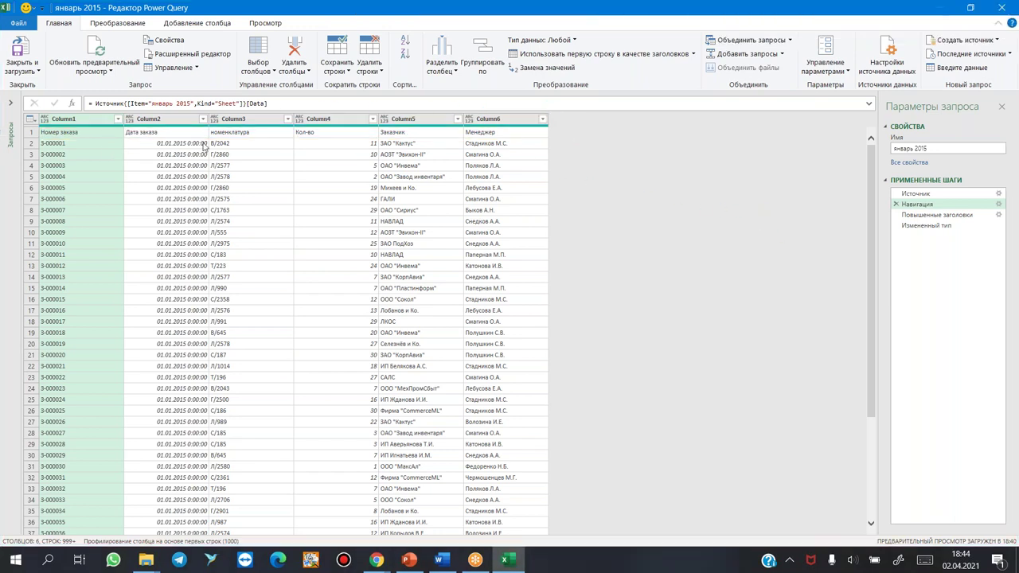
{"action": "left_click", "coordinate": [926, 215]}
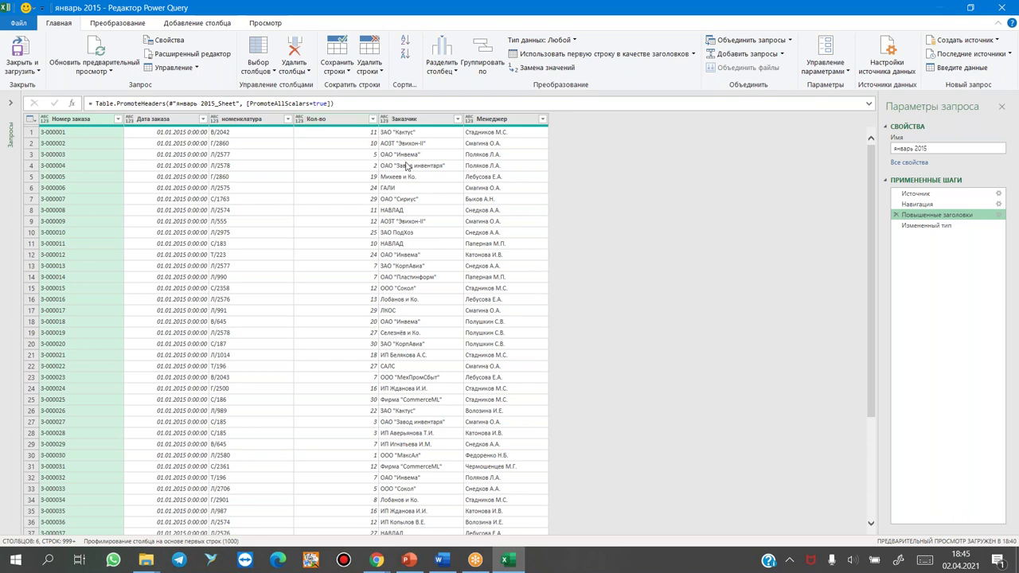
{"action": "left_click", "coordinate": [923, 228]}
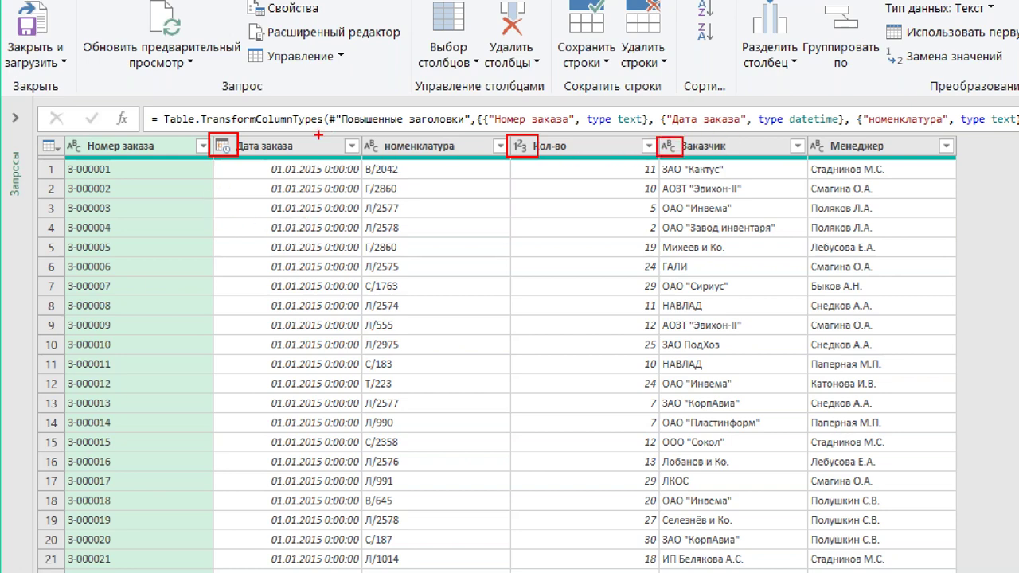
{"action": "left_click_drag", "start_coordinate": [321, 170], "coordinate": [336, 164]}
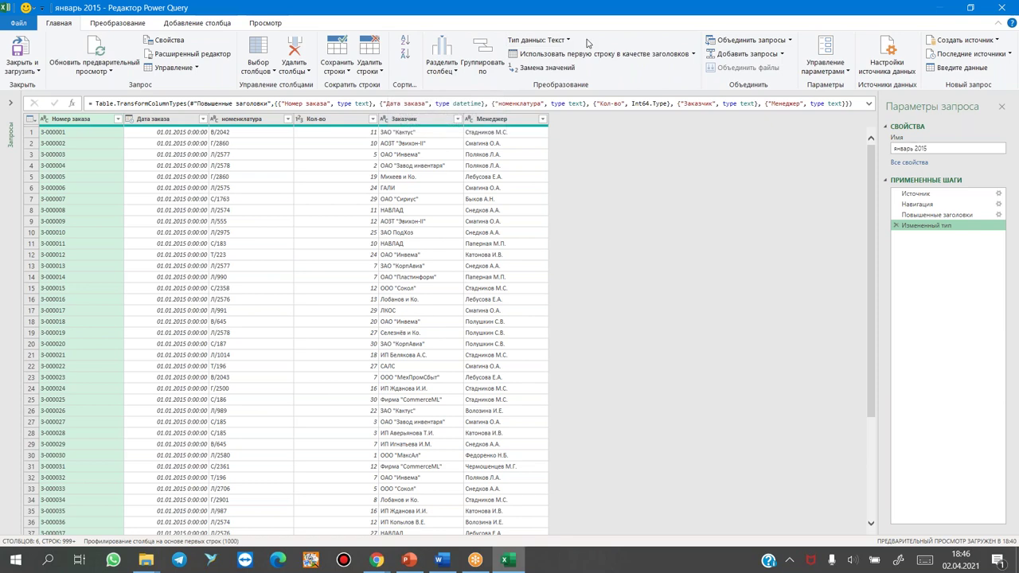
Step: Try the Время data type on the Дата заказа column, replacing the current type conversion
{"action": "left_click", "coordinate": [172, 121]}
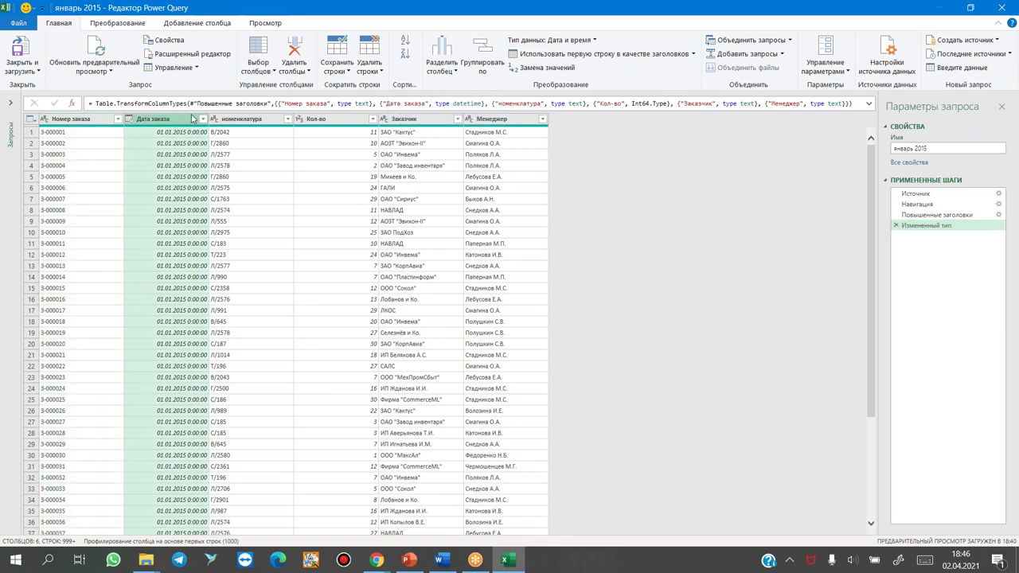
{"action": "left_click", "coordinate": [593, 40]}
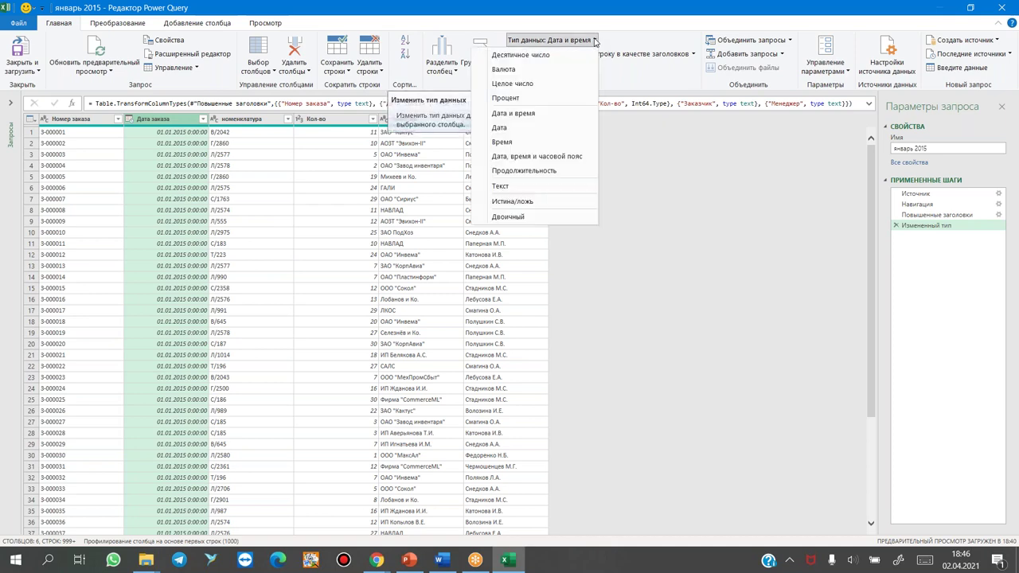
{"action": "left_click", "coordinate": [502, 143]}
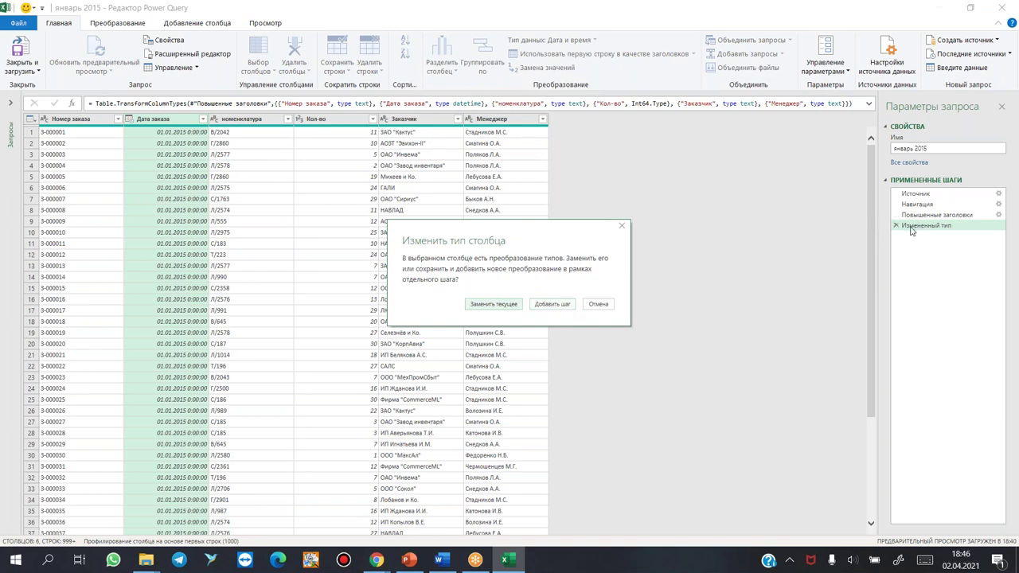
{"action": "left_click", "coordinate": [497, 305]}
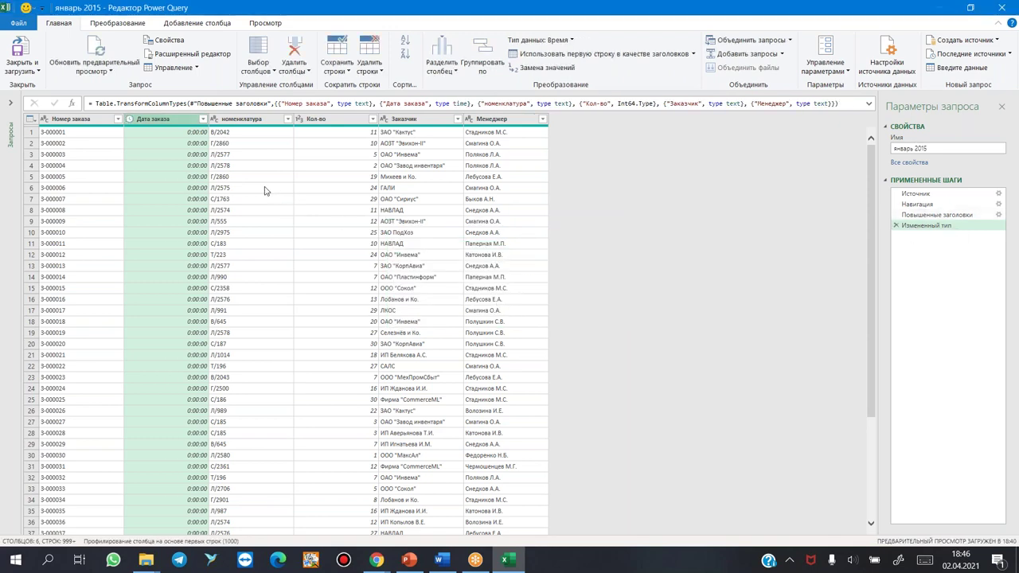
Step: Set the data type of the Дата заказа column to Дата, replacing the current type conversion
{"action": "left_click", "coordinate": [549, 41]}
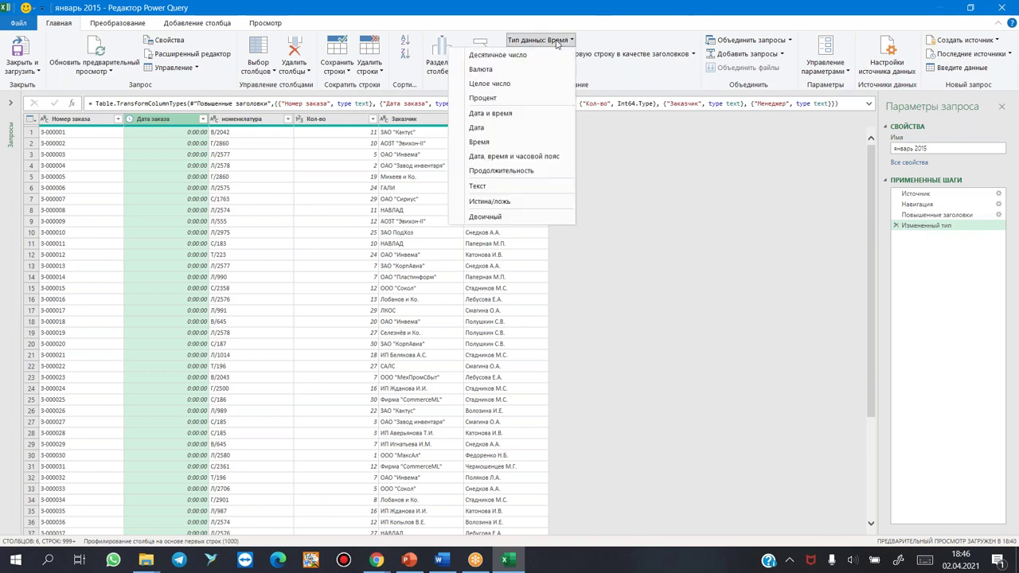
{"action": "left_click", "coordinate": [487, 129]}
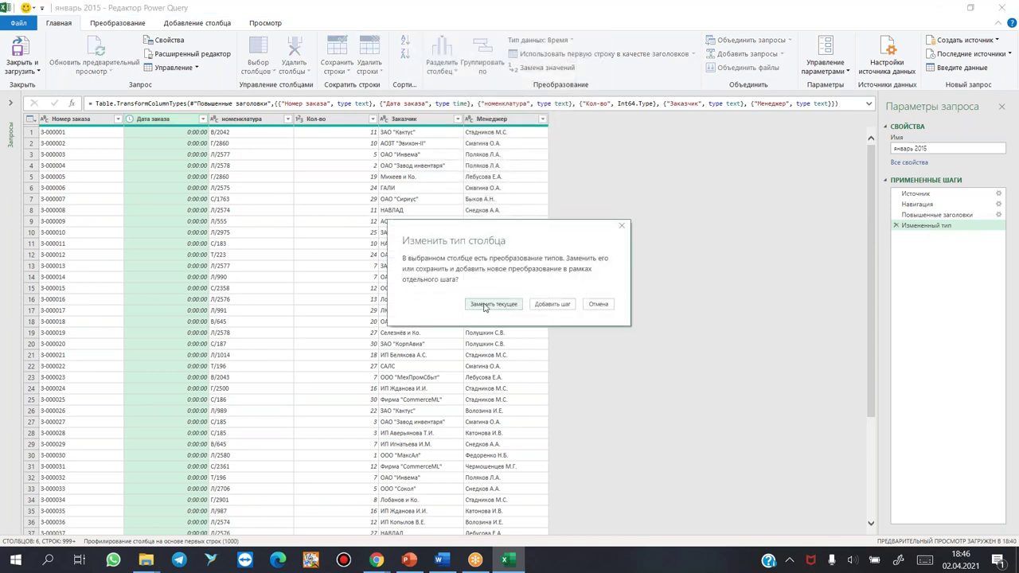
{"action": "left_click", "coordinate": [485, 305]}
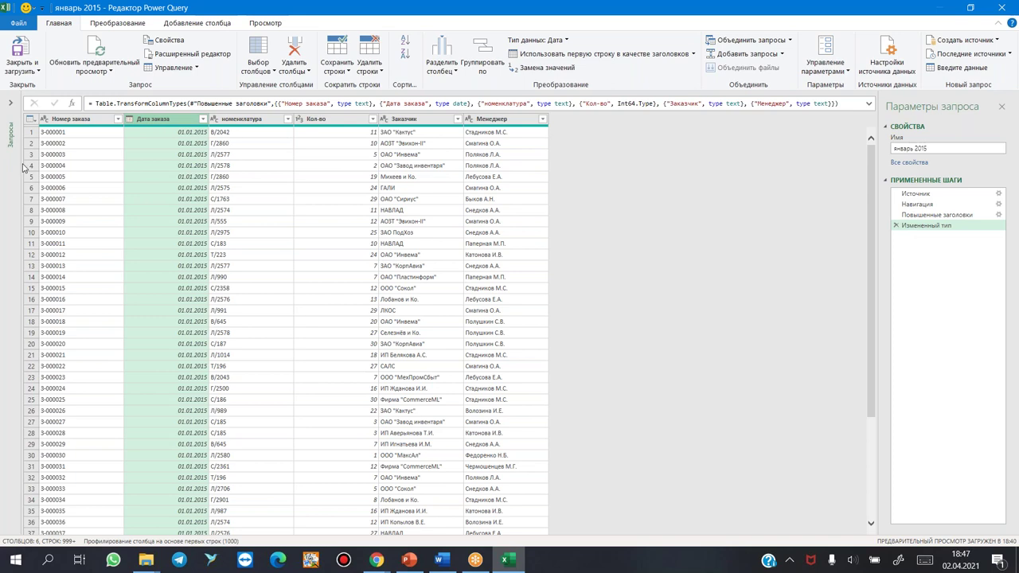
Step: Expand the editor's list of queries and duplicate the январь 2015 query
{"action": "left_click", "coordinate": [11, 107]}
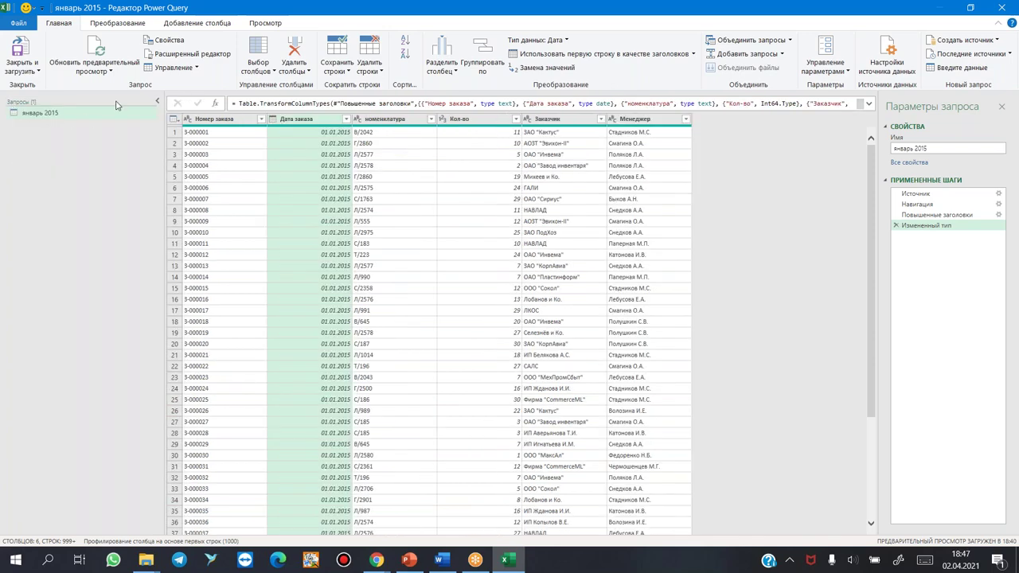
{"action": "left_click", "coordinate": [41, 115]}
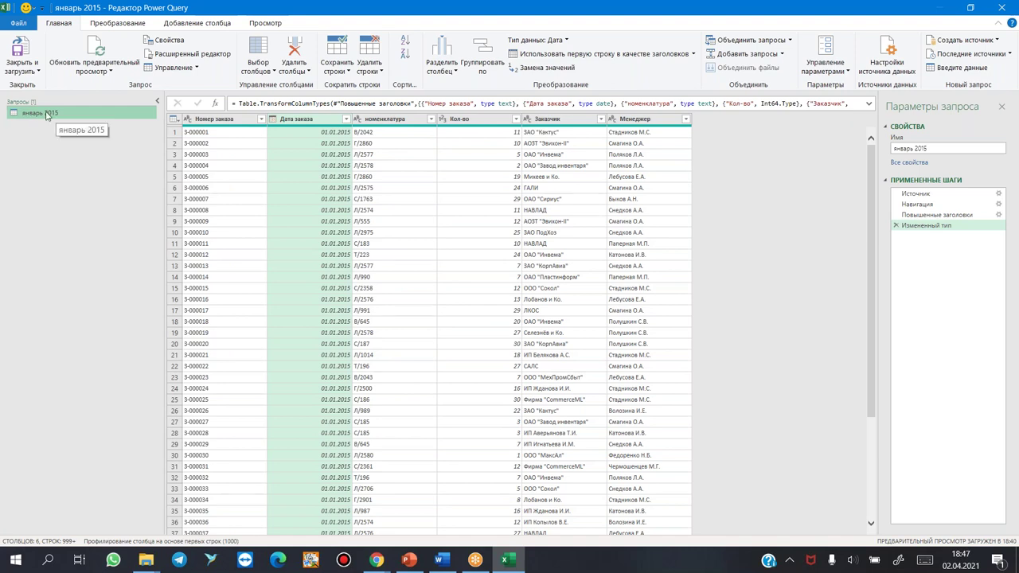
{"action": "right_click", "coordinate": [46, 114]}
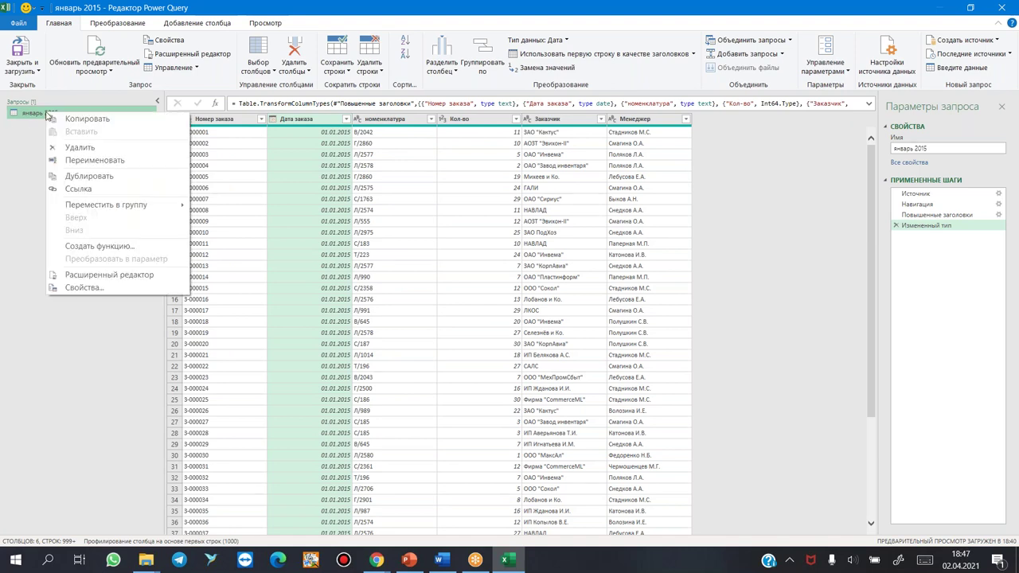
{"action": "left_click", "coordinate": [94, 180]}
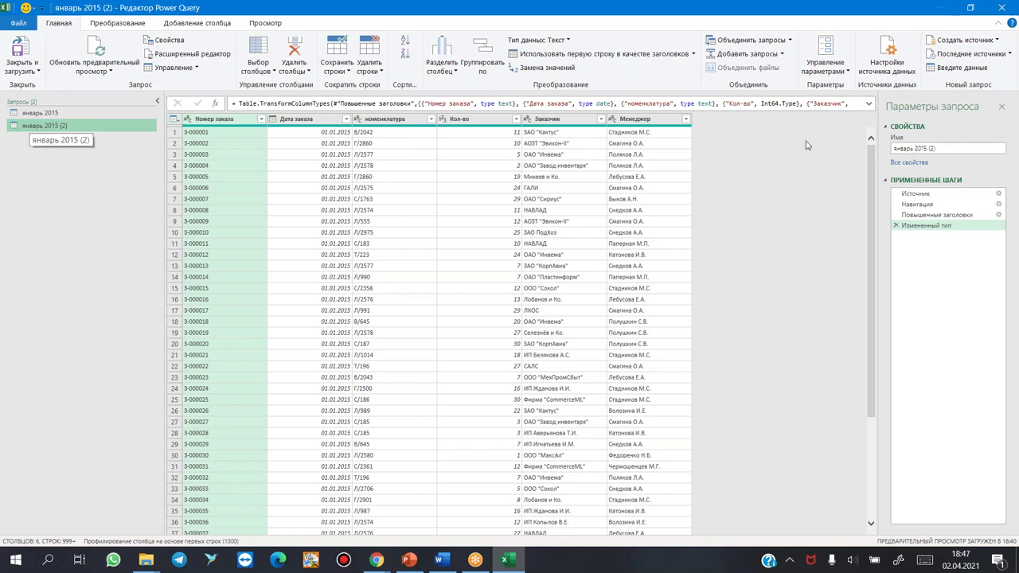
Step: Rename the duplicated январь 2015 query as февраль 2015
{"action": "left_click_drag", "start_coordinate": [968, 144], "coordinate": [701, 150]}
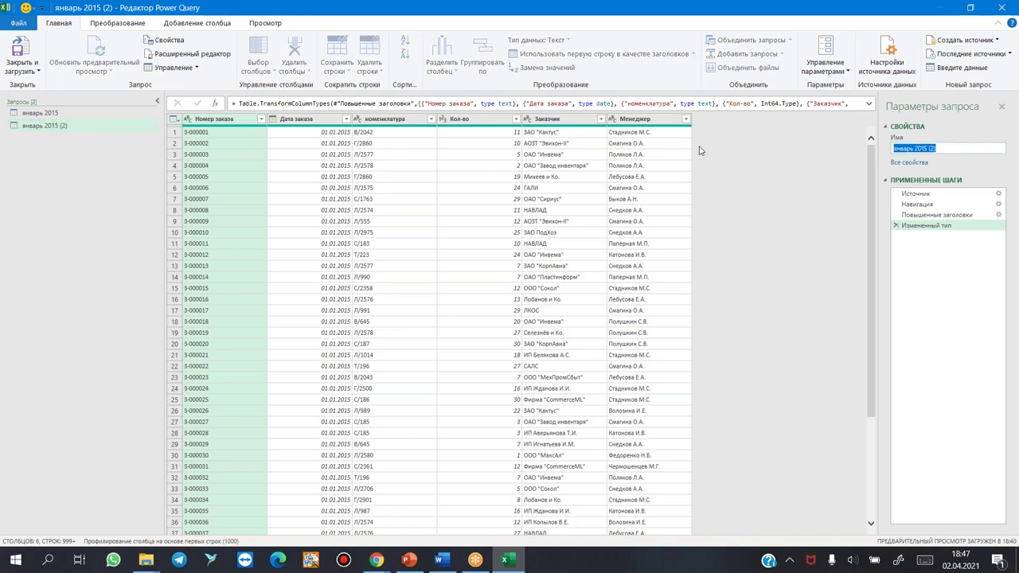
{"action": "type", "text": "феврал"}
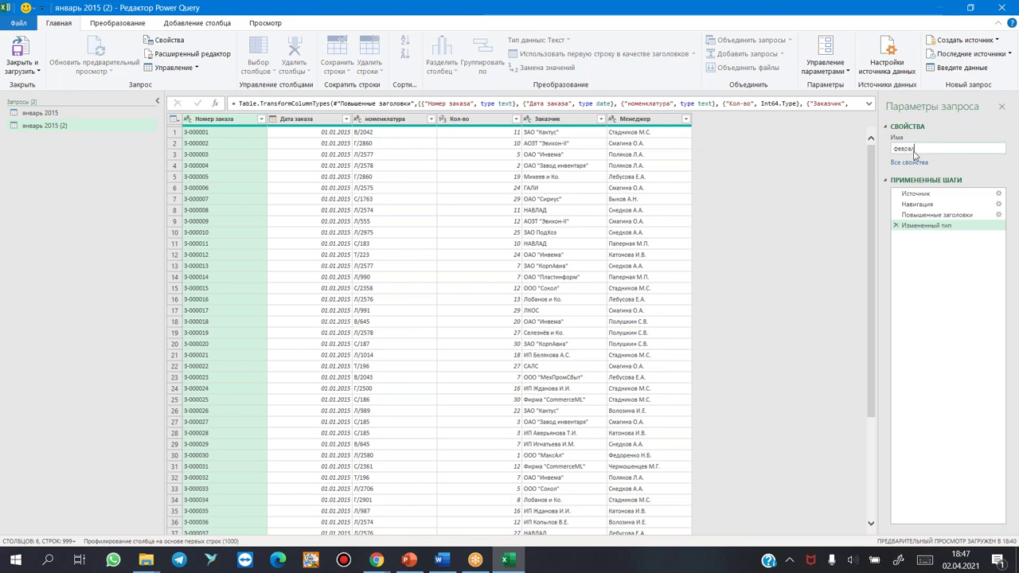
{"action": "type", "text": "ь 2015"}
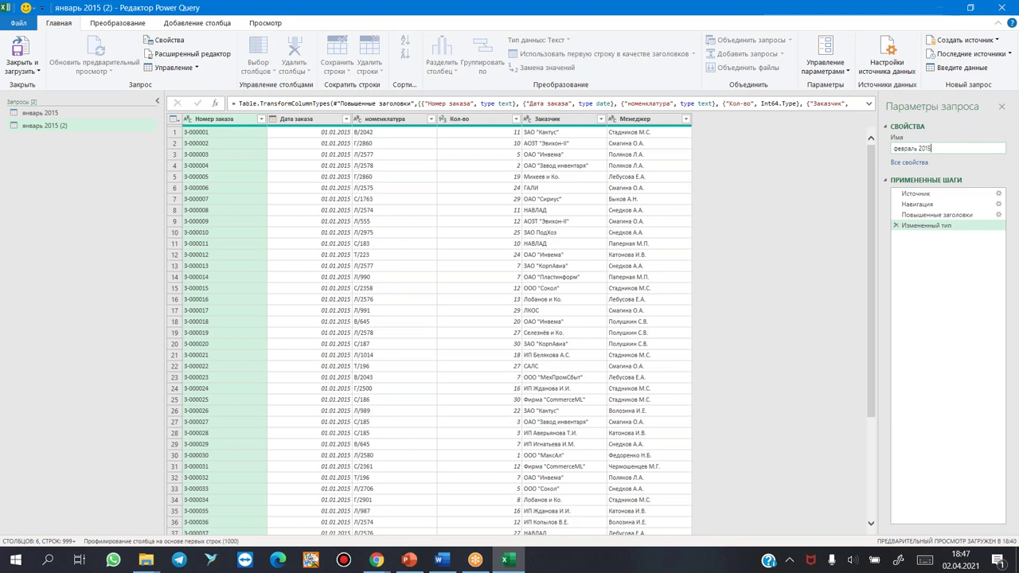
{"action": "left_click", "coordinate": [948, 301]}
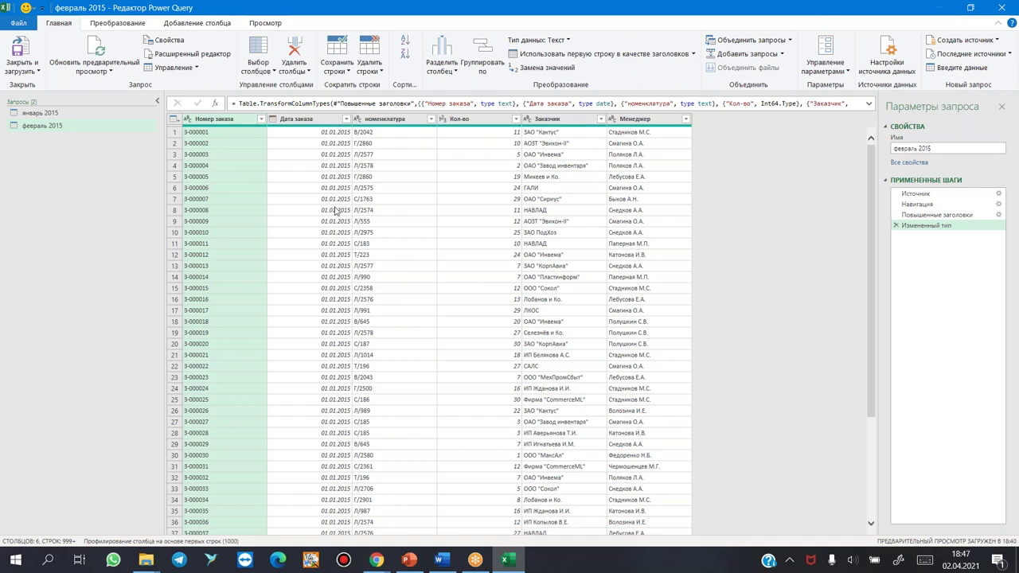
Step: Switch the source sheet in the февраль 2015 query's Навигация step to февраль 2015
{"action": "left_click", "coordinate": [922, 205]}
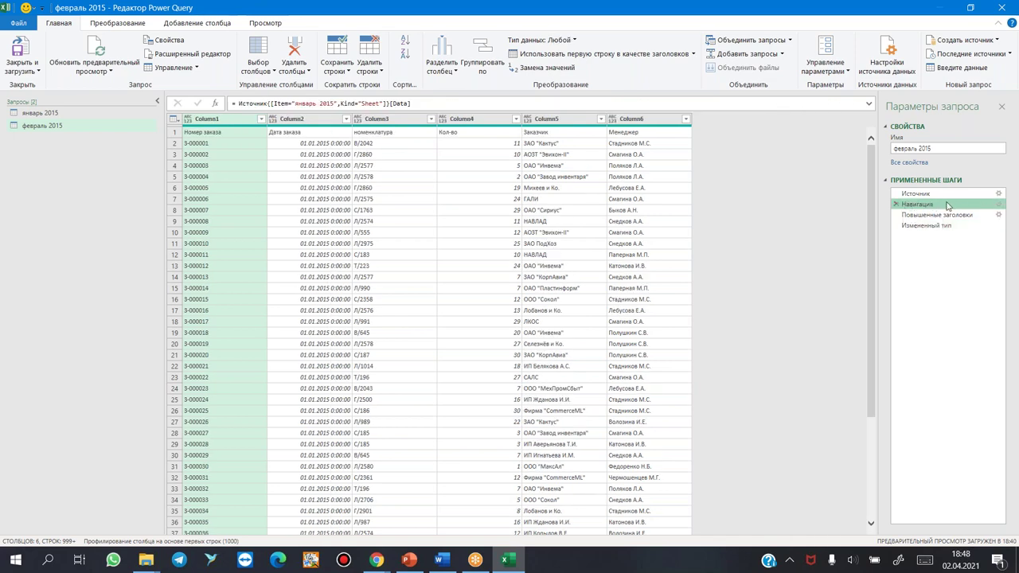
{"action": "left_click", "coordinate": [999, 205]}
{"action": "left_click", "coordinate": [411, 177]}
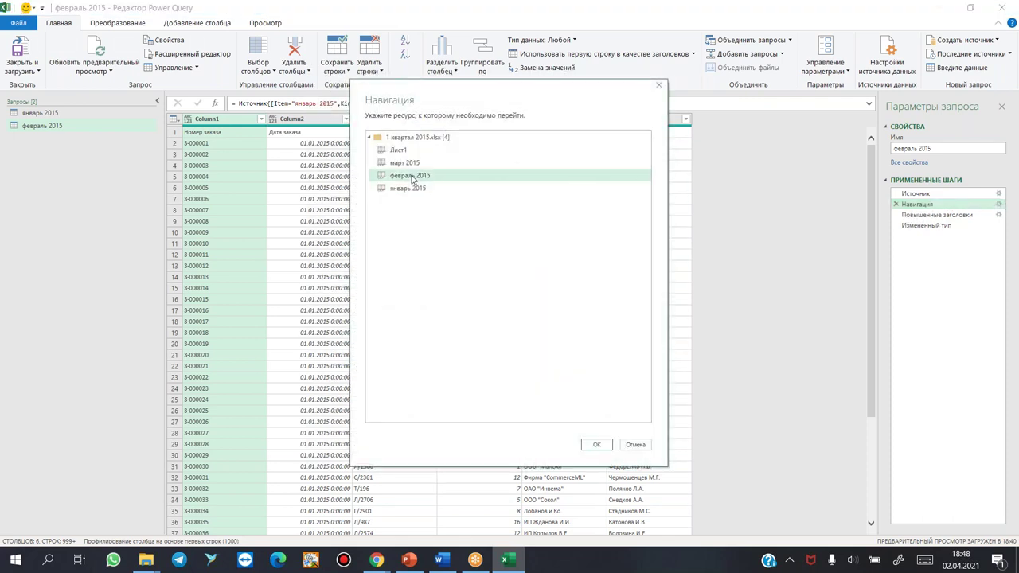
{"action": "left_click", "coordinate": [596, 446]}
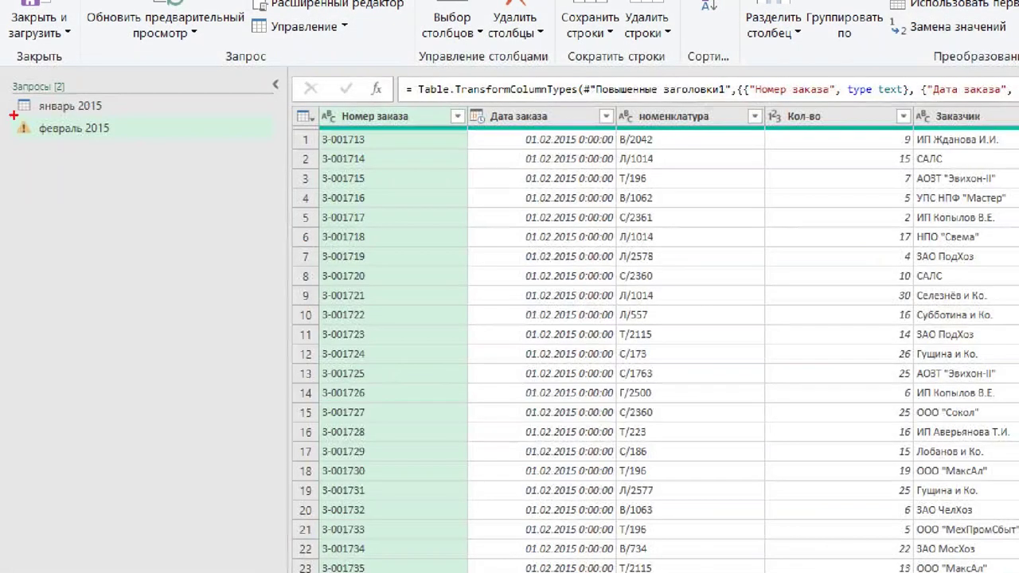
{"action": "left_click_drag", "start_coordinate": [6, 118], "coordinate": [79, 129]}
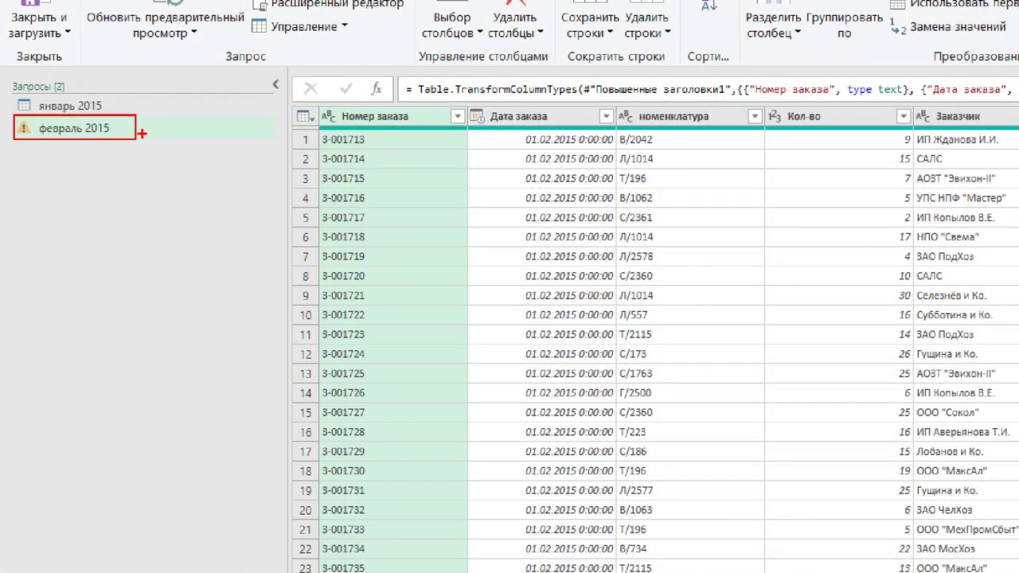
{"action": "left_click_drag", "start_coordinate": [149, 98], "coordinate": [151, 123]}
{"action": "key", "text": "Escape"}
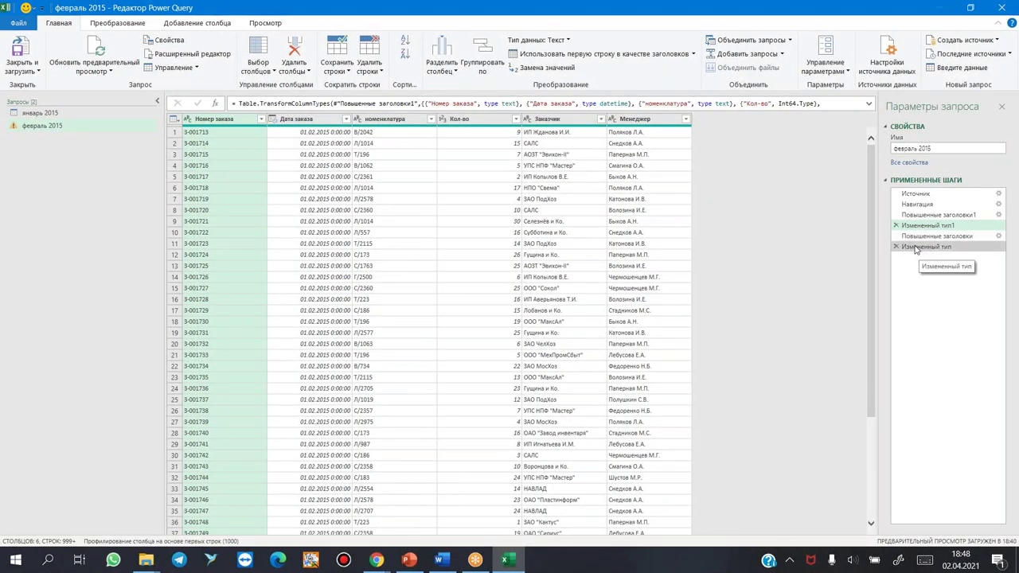
Step: Delete the redundant applied steps Повышенные заголовки1 and Измененный тип1 from the февраль 2015 query
{"action": "left_click", "coordinate": [923, 247]}
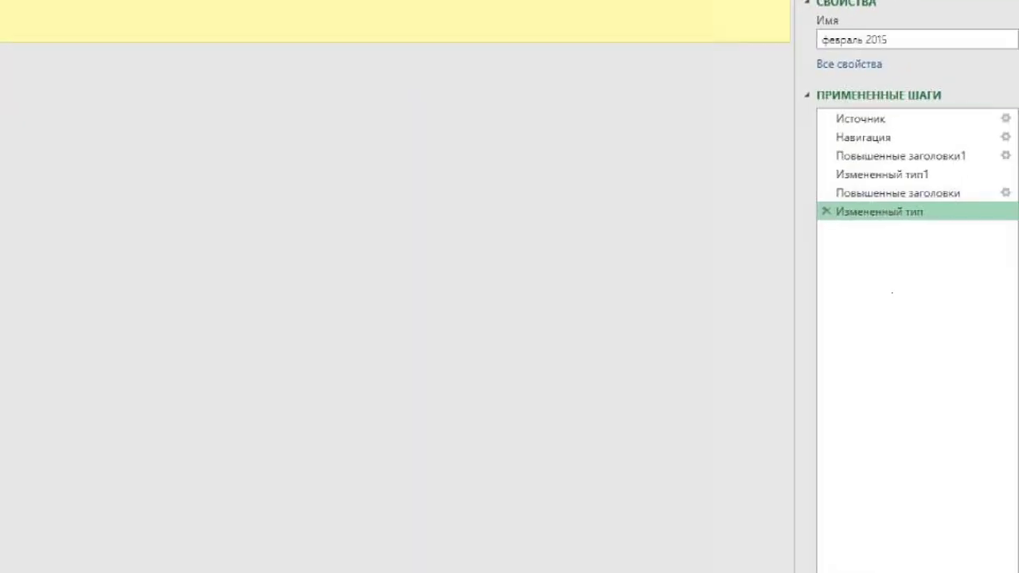
{"action": "left_click_drag", "start_coordinate": [859, 147], "coordinate": [966, 147]}
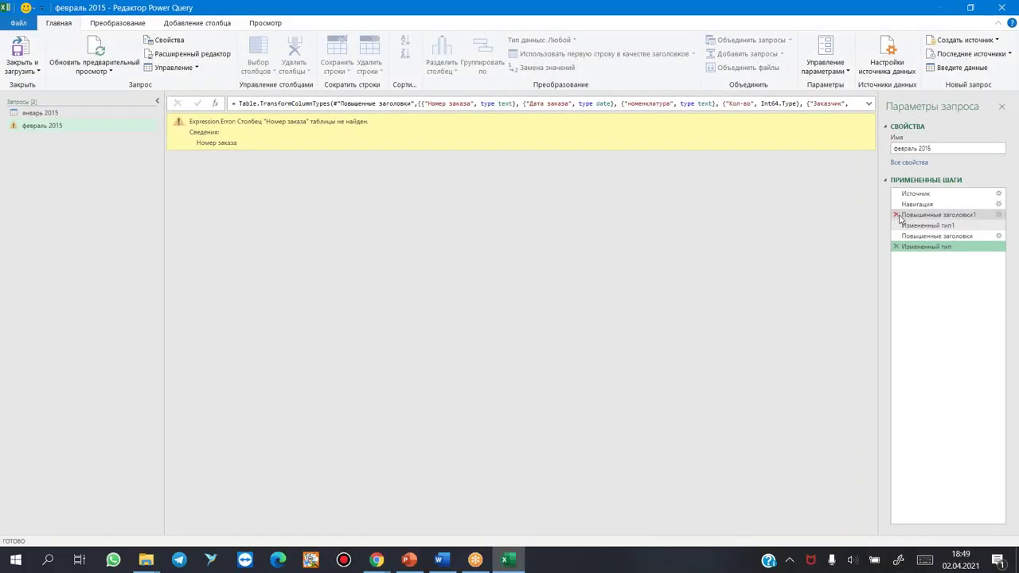
{"action": "left_click", "coordinate": [898, 217]}
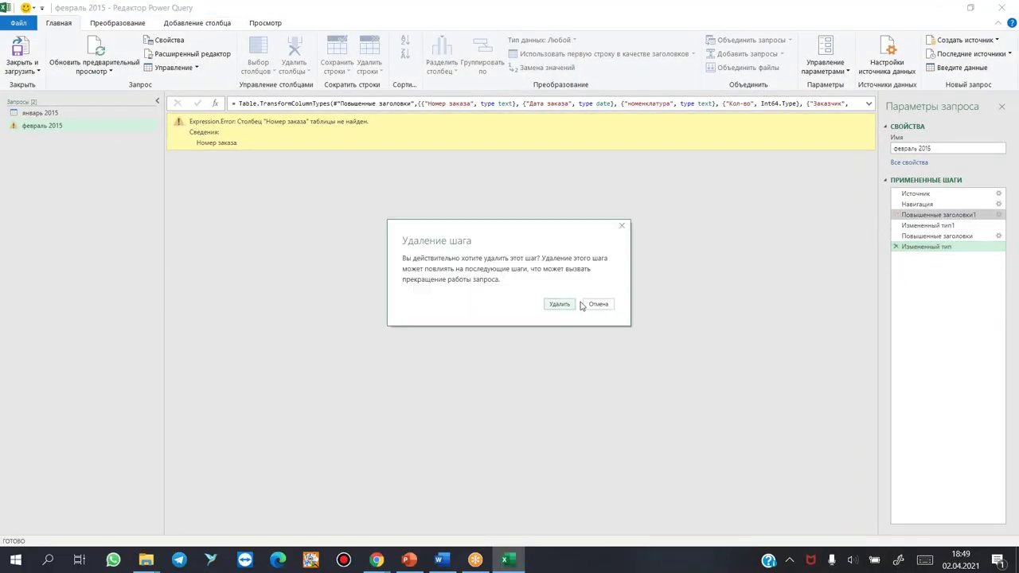
{"action": "left_click", "coordinate": [560, 305]}
{"action": "left_click", "coordinate": [897, 215]}
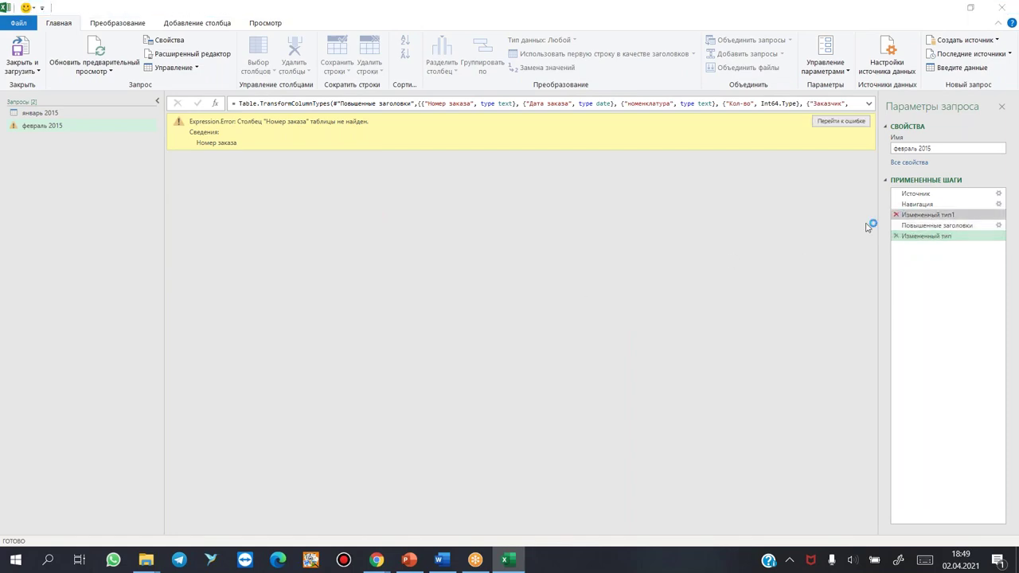
{"action": "left_click", "coordinate": [562, 304]}
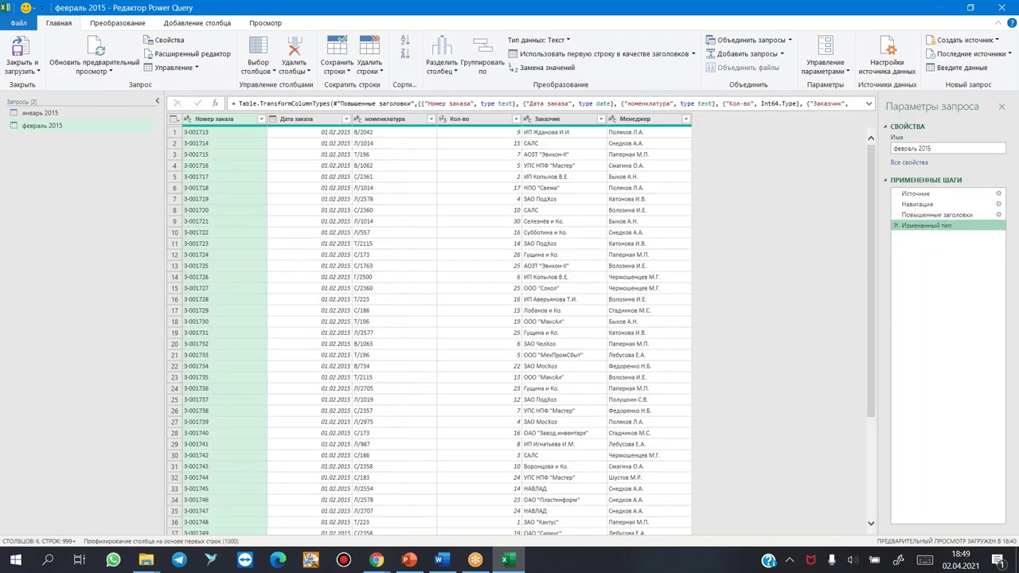
Step: Review the data at the applied steps Навигация, Повышенные заголовки and Измененный тип, checking the Дата заказа column
{"action": "left_click", "coordinate": [917, 204]}
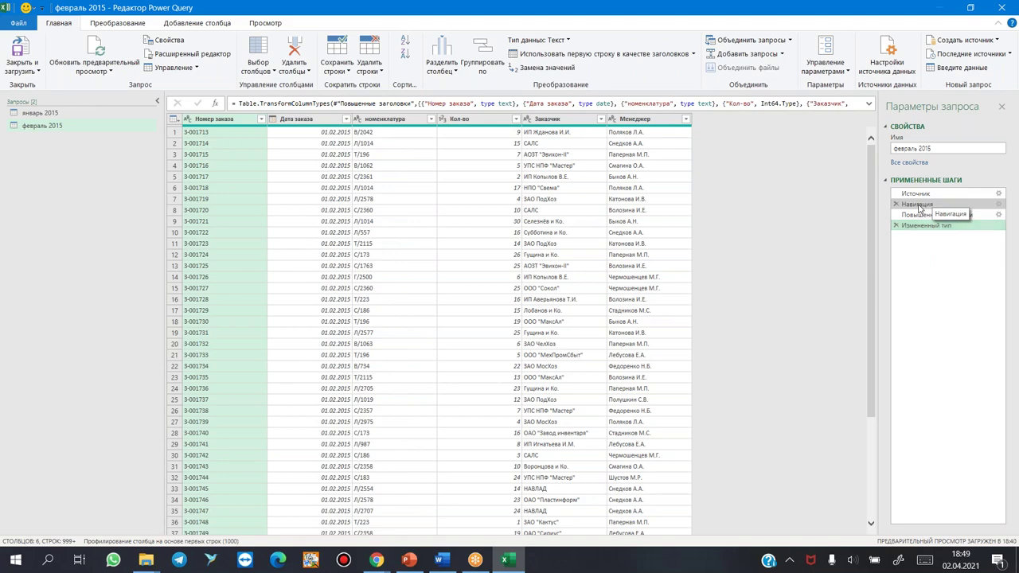
{"action": "left_click", "coordinate": [917, 217]}
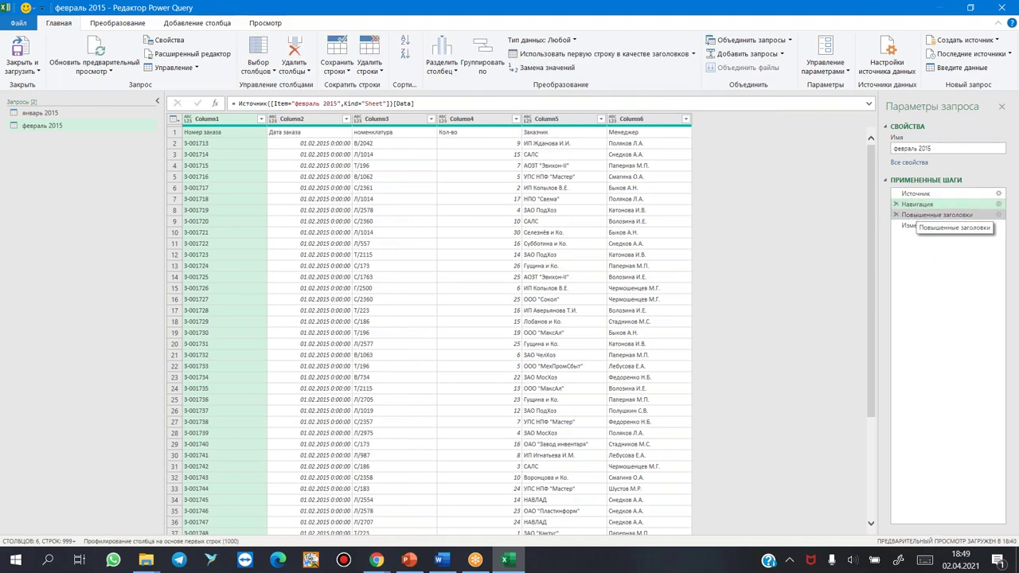
{"action": "left_click", "coordinate": [920, 227]}
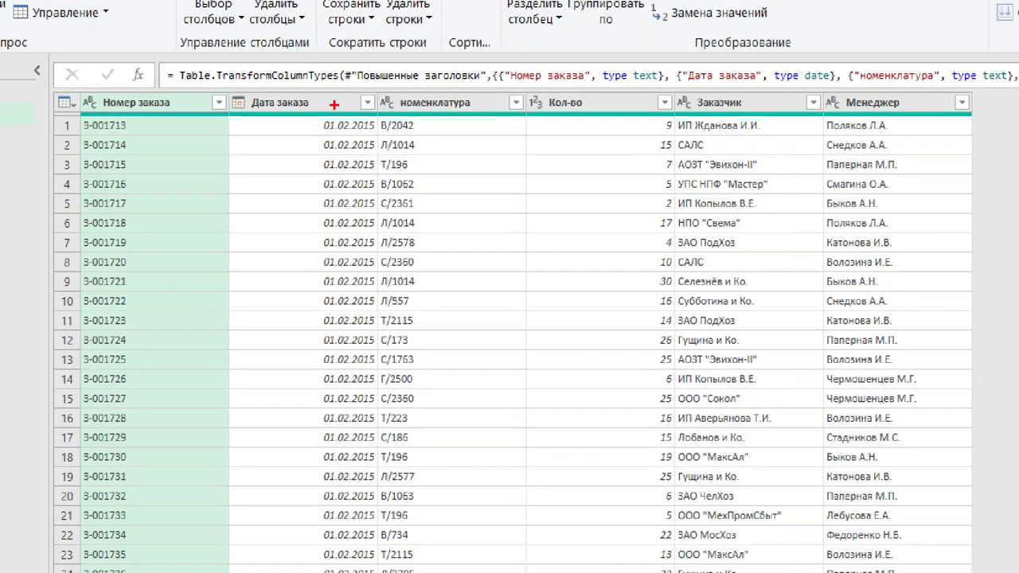
{"action": "left_click_drag", "start_coordinate": [329, 120], "coordinate": [338, 204]}
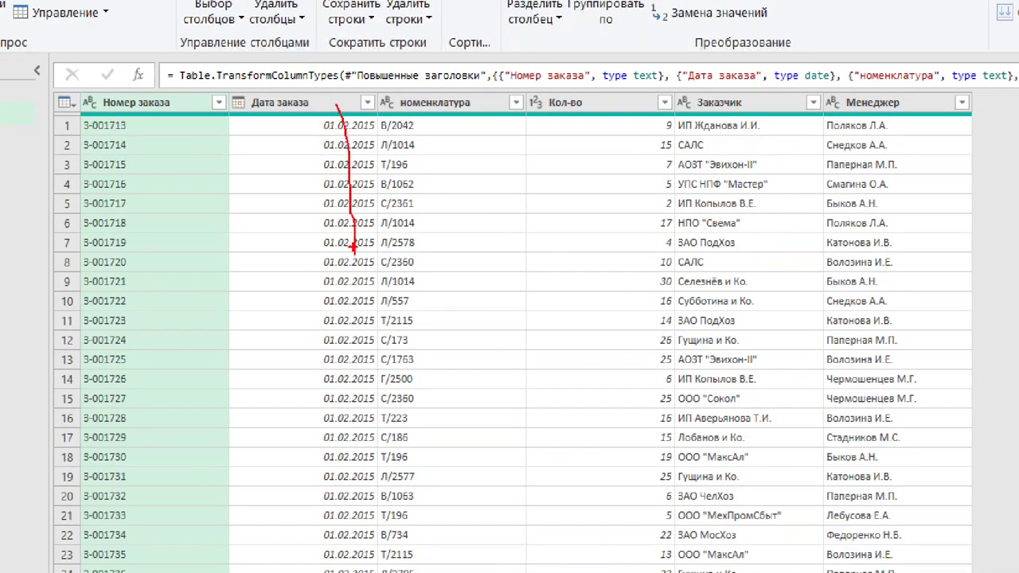
{"action": "key", "text": "e"}
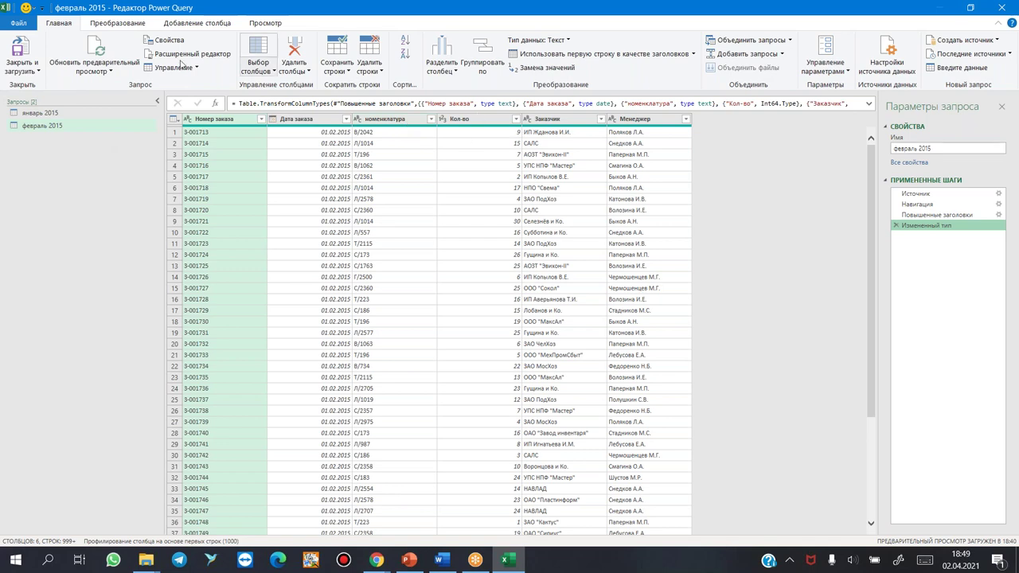
Step: Close the query editor and load the февраль 2015 query using the option Только создать подключение
{"action": "left_click", "coordinate": [32, 71]}
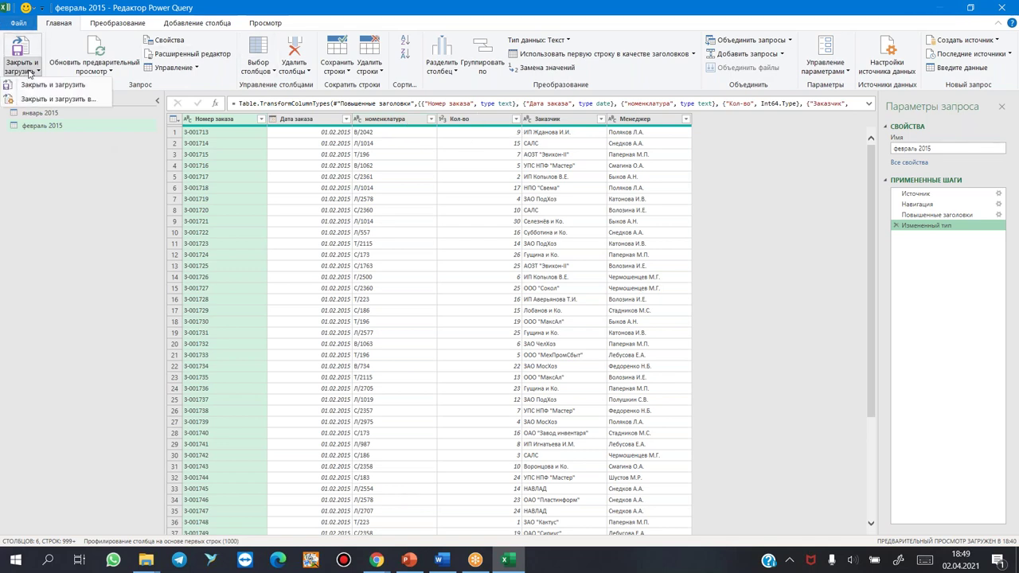
{"action": "left_click", "coordinate": [76, 100]}
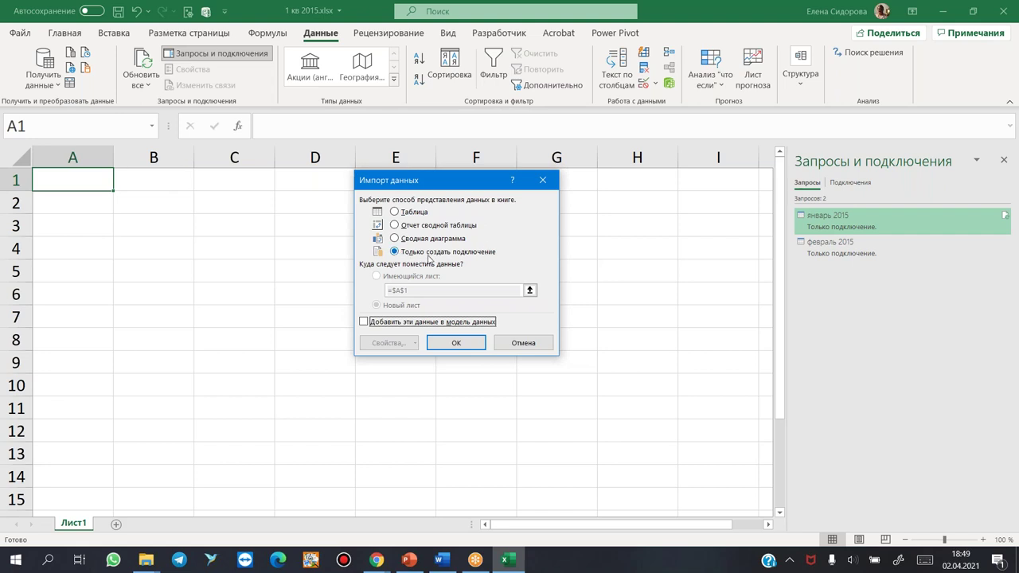
{"action": "left_click", "coordinate": [457, 343]}
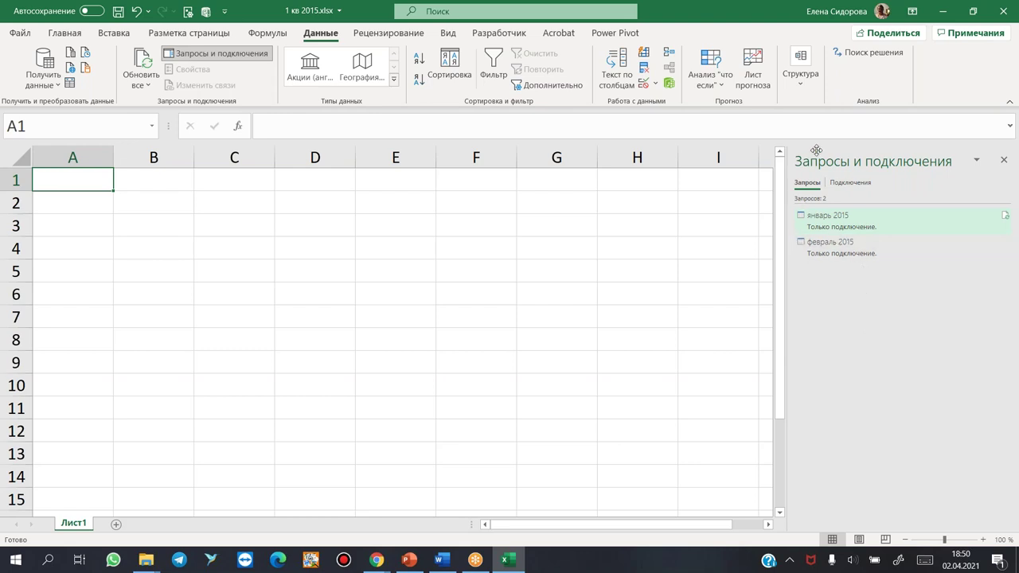
Step: Duplicate the workbook's февраль 2015 query and name the copy март 2015
{"action": "mouse_move", "coordinate": [836, 252]}
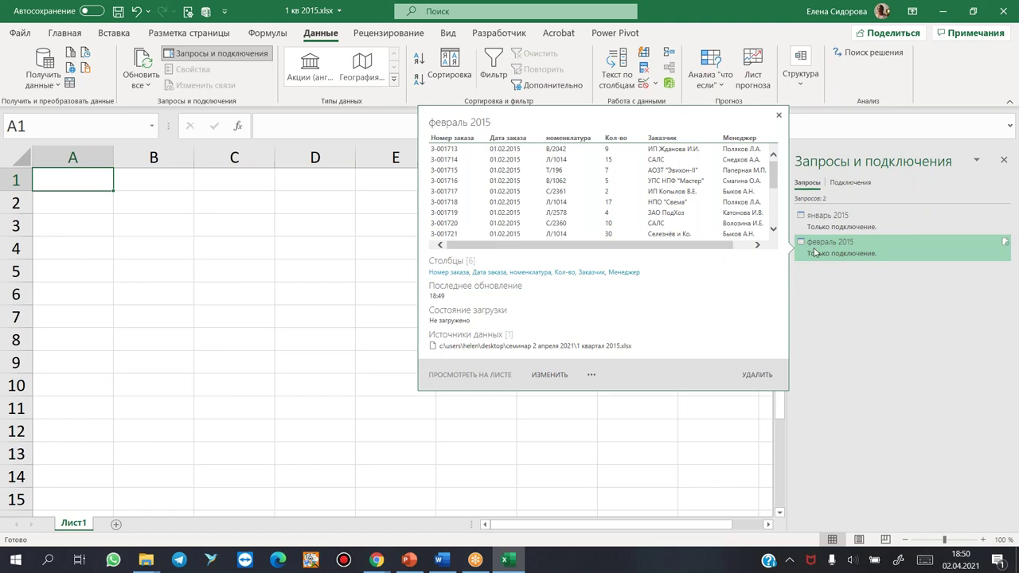
{"action": "right_click", "coordinate": [814, 253]}
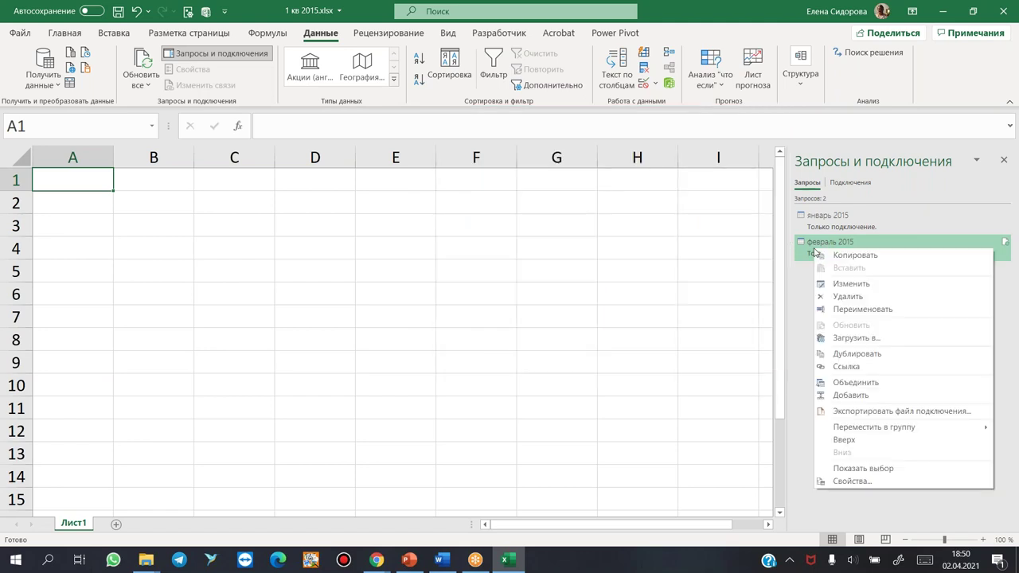
{"action": "left_click", "coordinate": [850, 354]}
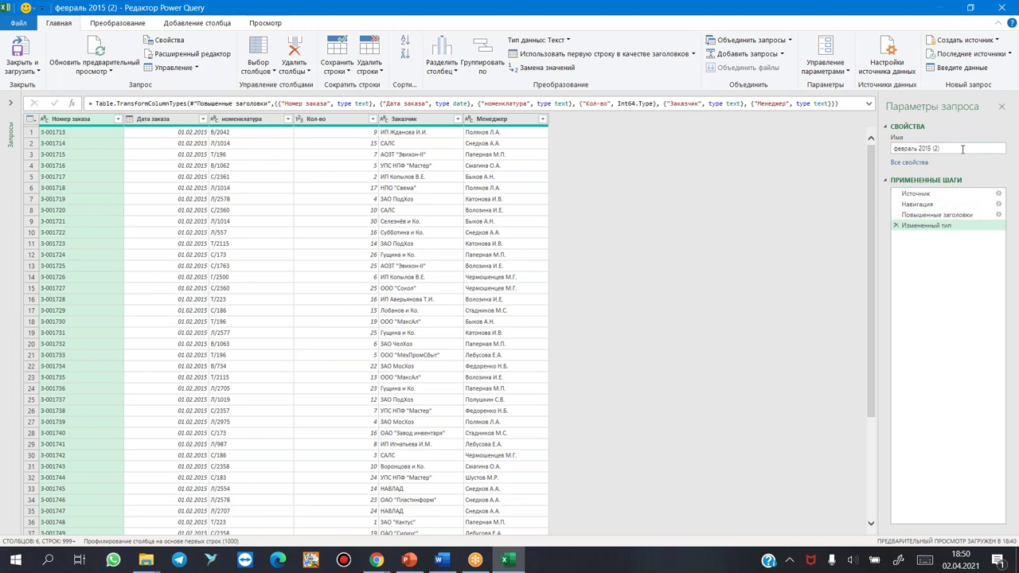
{"action": "left_click", "coordinate": [963, 149]}
{"action": "type", "text": "март 2015"}
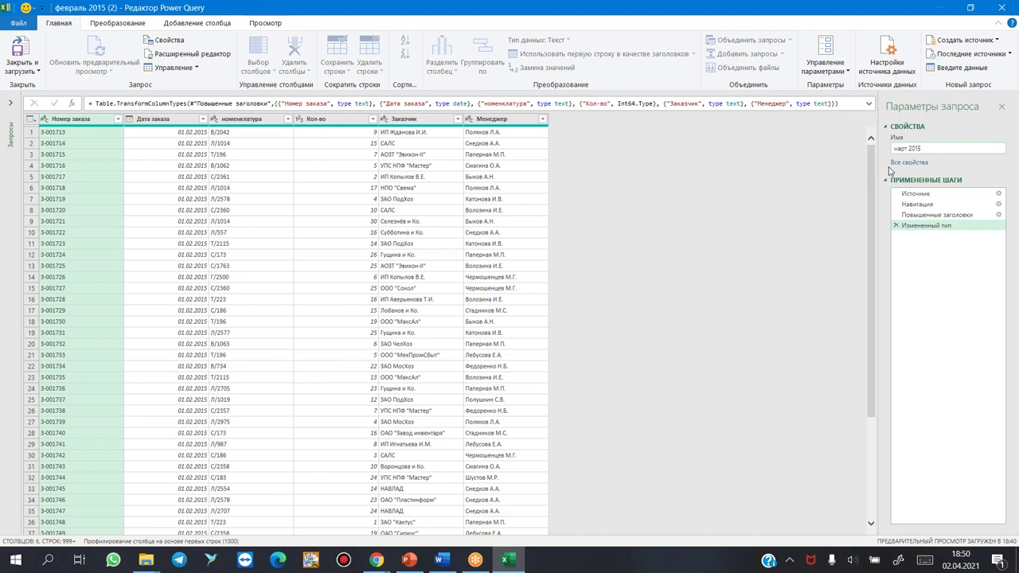
Step: In the формула of the март 2015 query's Навигация step, replace the month февраль in the Item value with март
{"action": "left_click", "coordinate": [942, 205]}
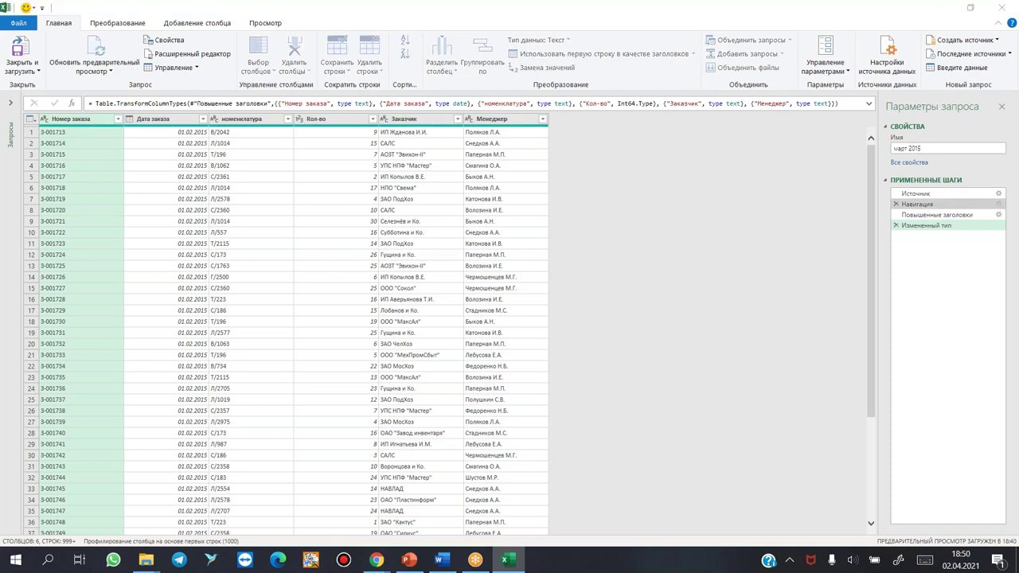
{"action": "double_click", "coordinate": [942, 204]}
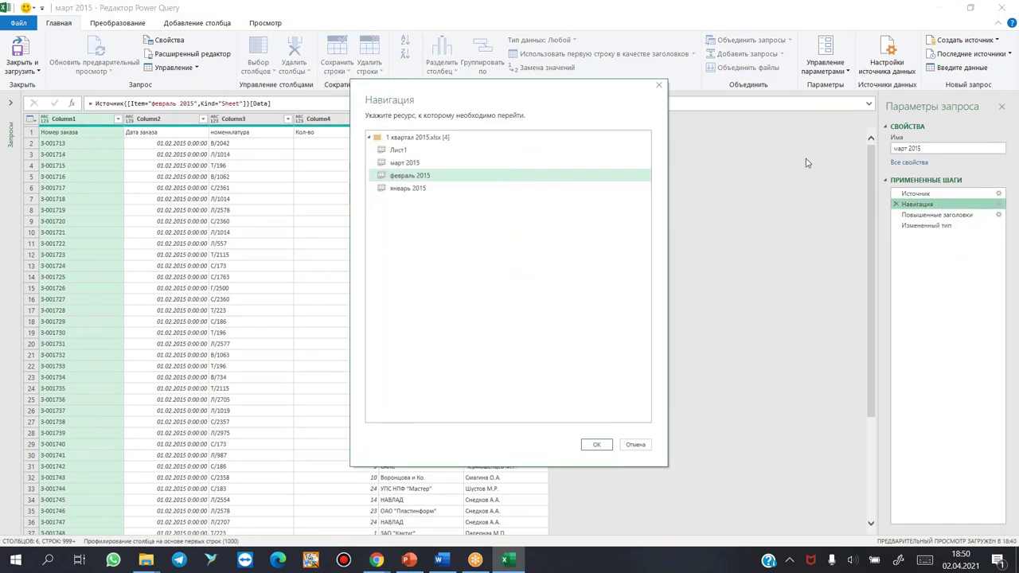
{"action": "left_click", "coordinate": [660, 86]}
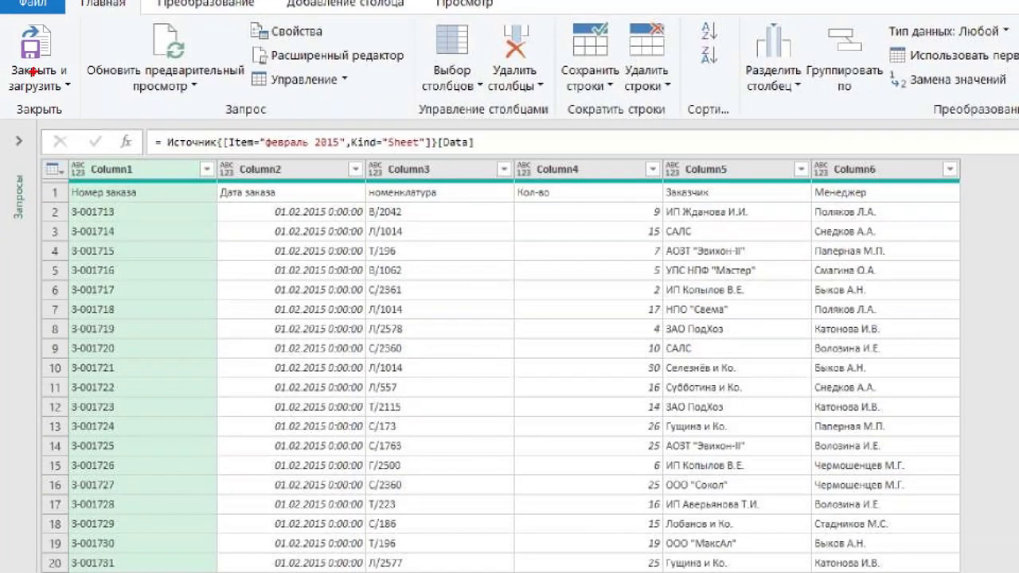
{"action": "mouse_move", "coordinate": [35, 125]}
{"action": "left_mouse_down"}
{"action": "mouse_move", "coordinate": [721, 145]}
{"action": "mouse_move", "coordinate": [797, 164]}
{"action": "left_mouse_up"}
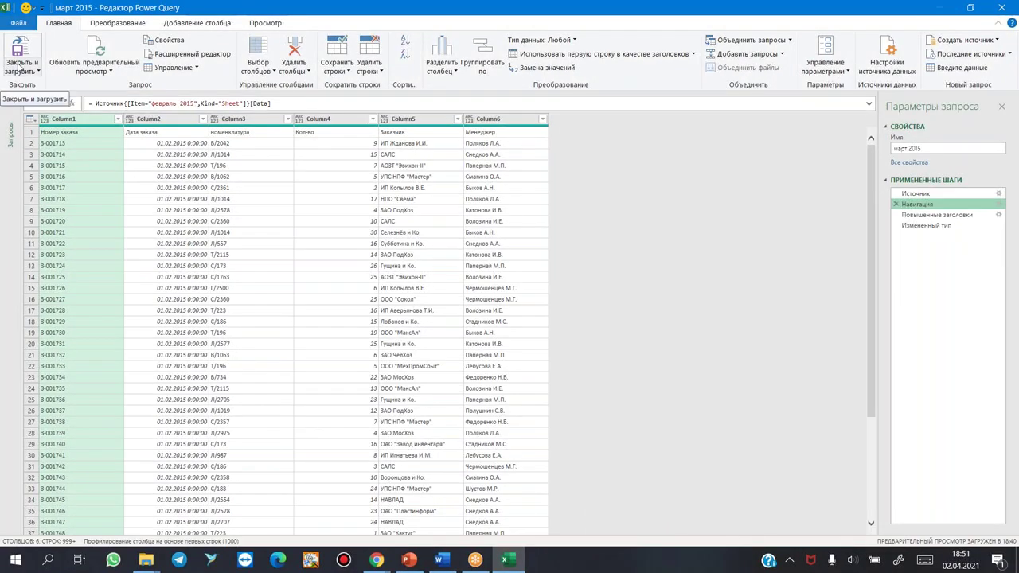
{"action": "left_click", "coordinate": [154, 102]}
{"action": "left_click_drag", "start_coordinate": [152, 103], "coordinate": [180, 103]}
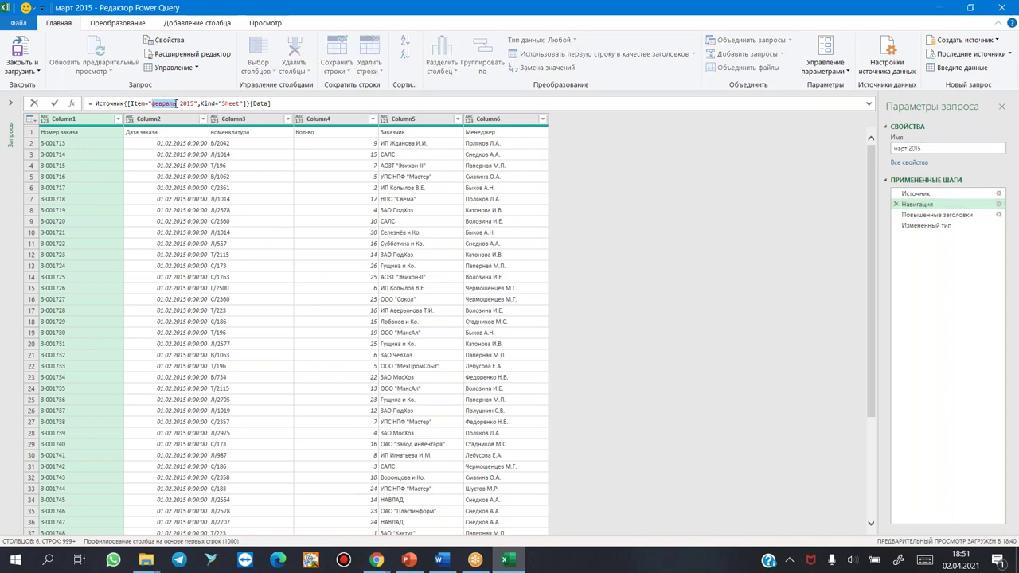
{"action": "type", "text": "март"}
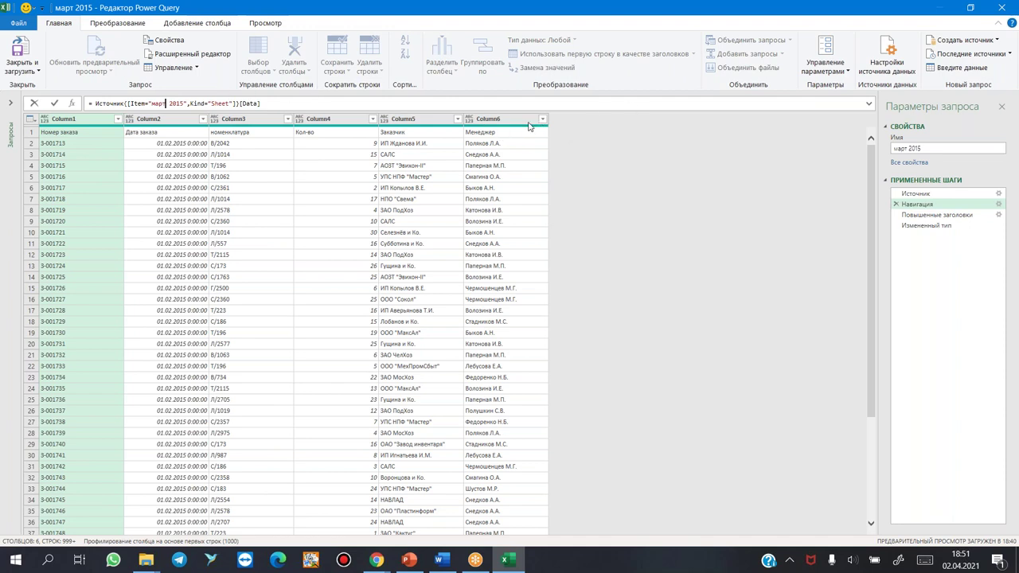
{"action": "key", "text": "Return"}
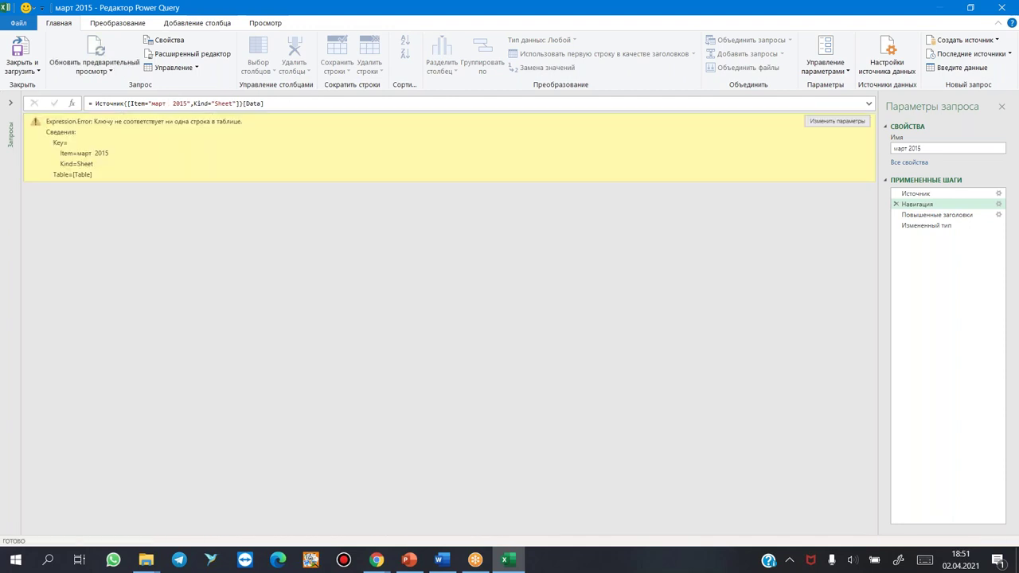
Step: Remove the extra space from the sheet name март 2015 in the Навигация formula and review the subsequent steps through Измененный тип
{"action": "left_click", "coordinate": [169, 102]}
{"action": "key", "text": "BackSpace"}
{"action": "key", "text": "Return"}
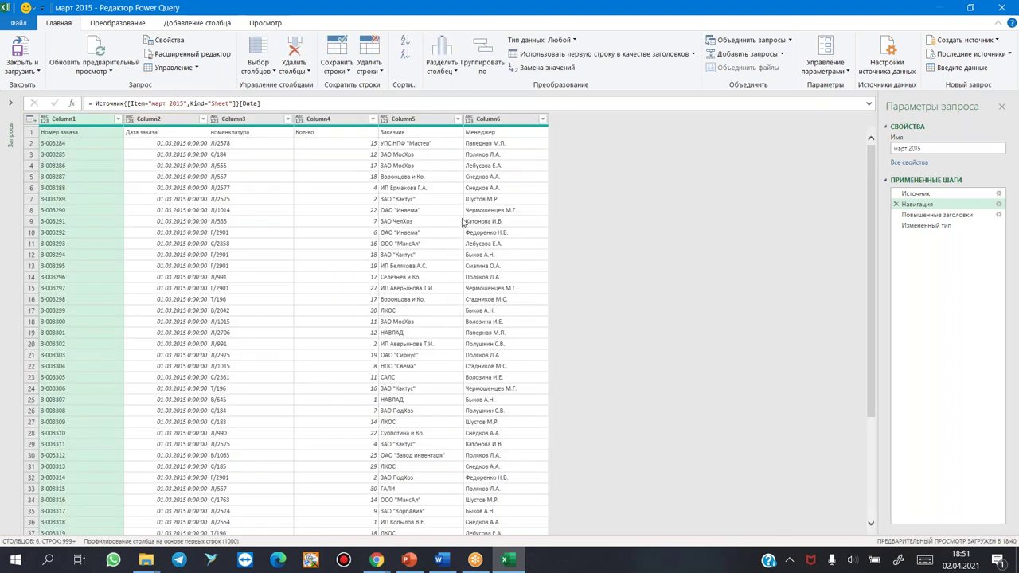
{"action": "left_click", "coordinate": [930, 215]}
{"action": "left_click", "coordinate": [925, 227]}
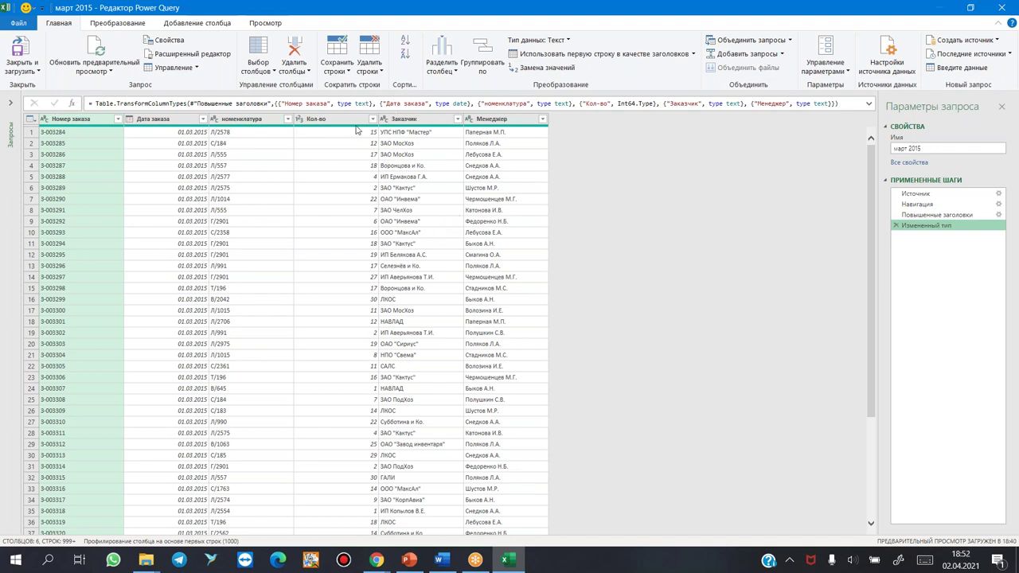
Step: Hide the query editor's formula bar and show it again
{"action": "left_click", "coordinate": [267, 24]}
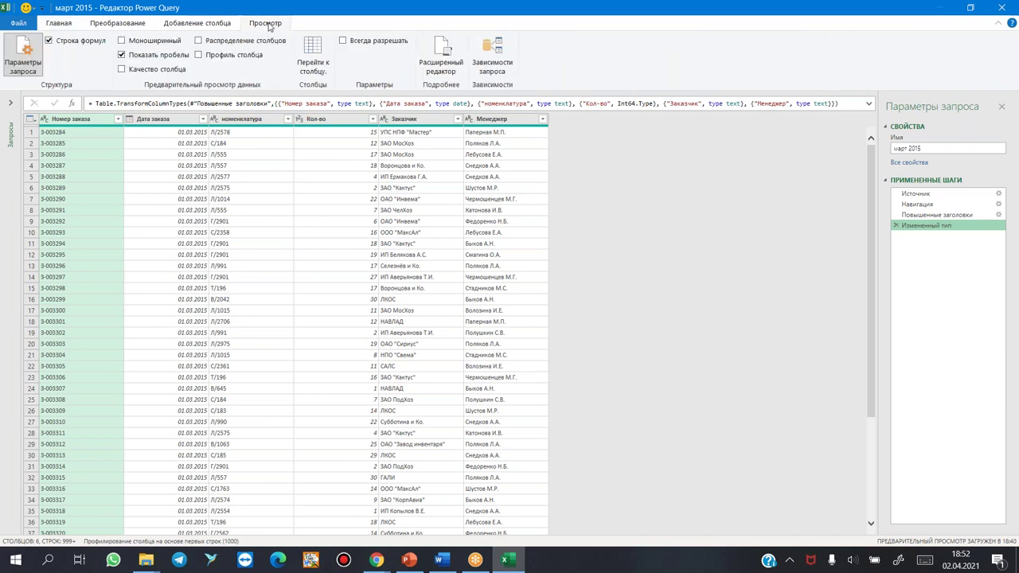
{"action": "left_click", "coordinate": [47, 42]}
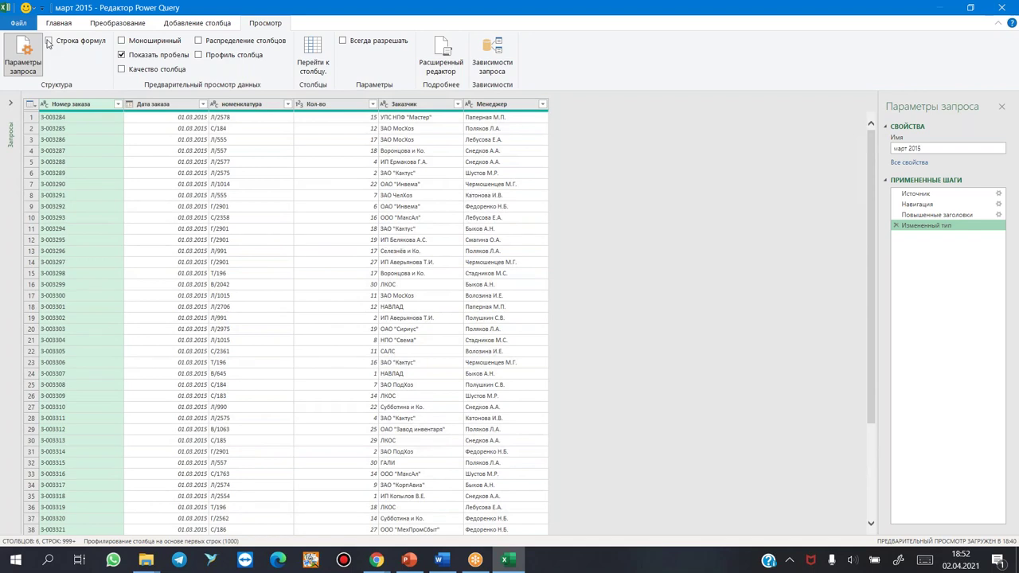
{"action": "left_click", "coordinate": [48, 41]}
{"action": "left_click", "coordinate": [48, 41]}
{"action": "left_click", "coordinate": [47, 41]}
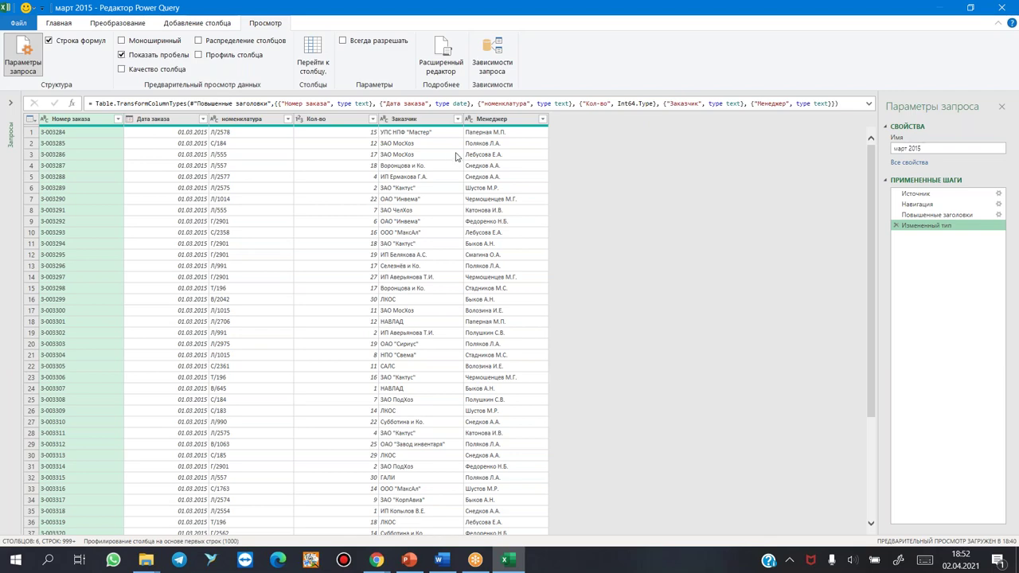
Step: Close the query editor and load the март 2015 query using the option Только создать подключение
{"action": "left_click", "coordinate": [7, 105]}
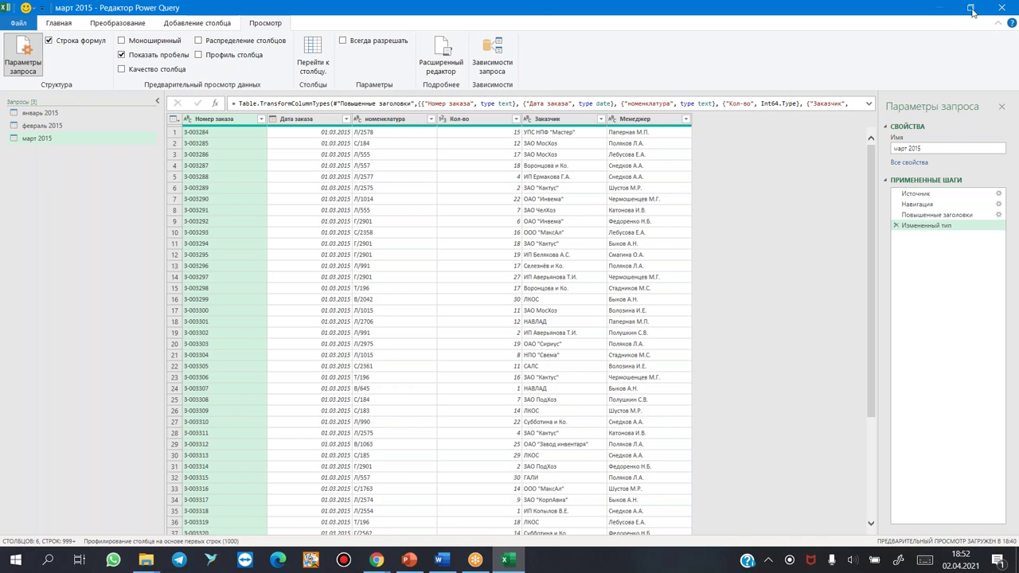
{"action": "left_click", "coordinate": [59, 23]}
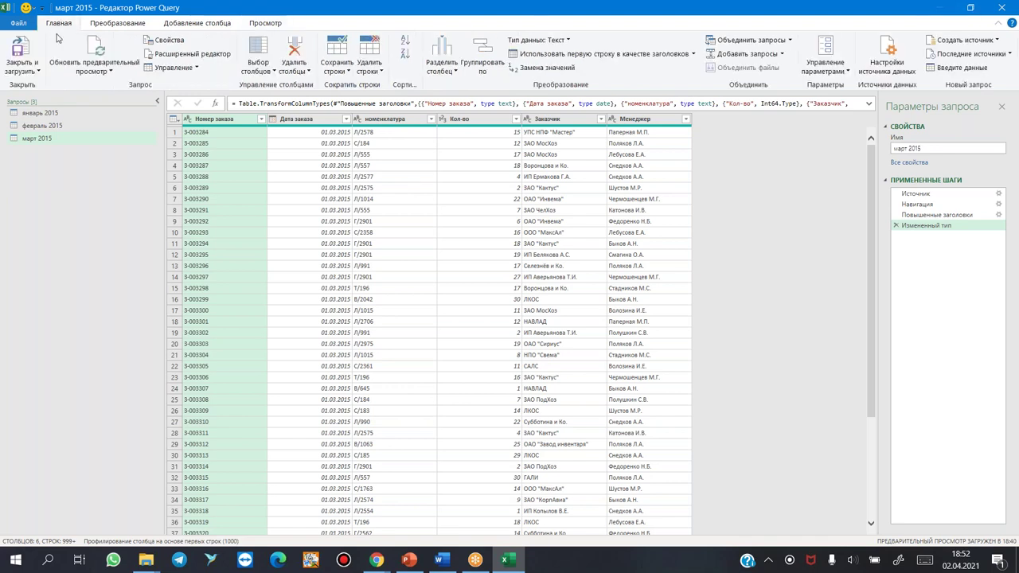
{"action": "left_click", "coordinate": [15, 72]}
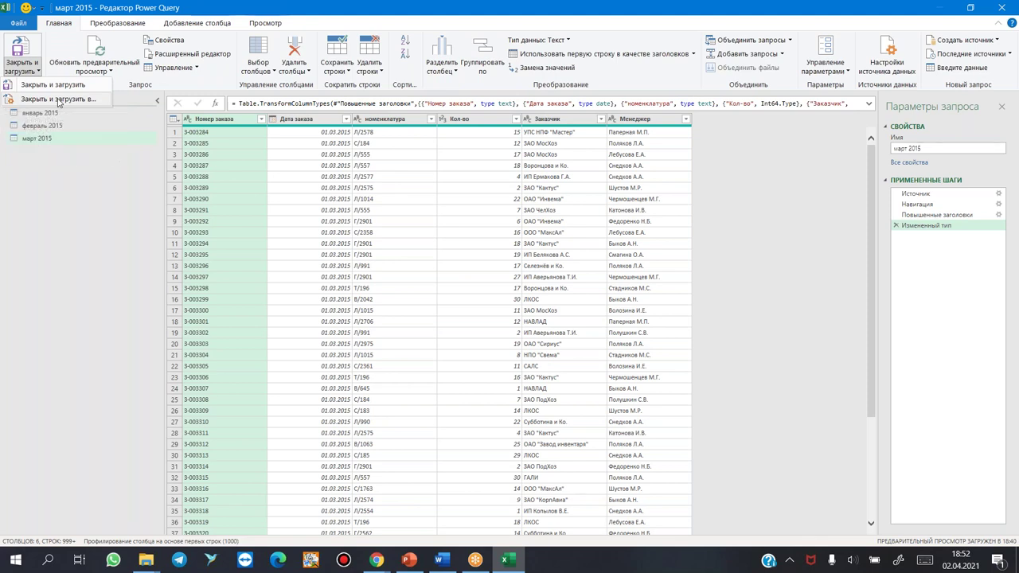
{"action": "left_click", "coordinate": [59, 99]}
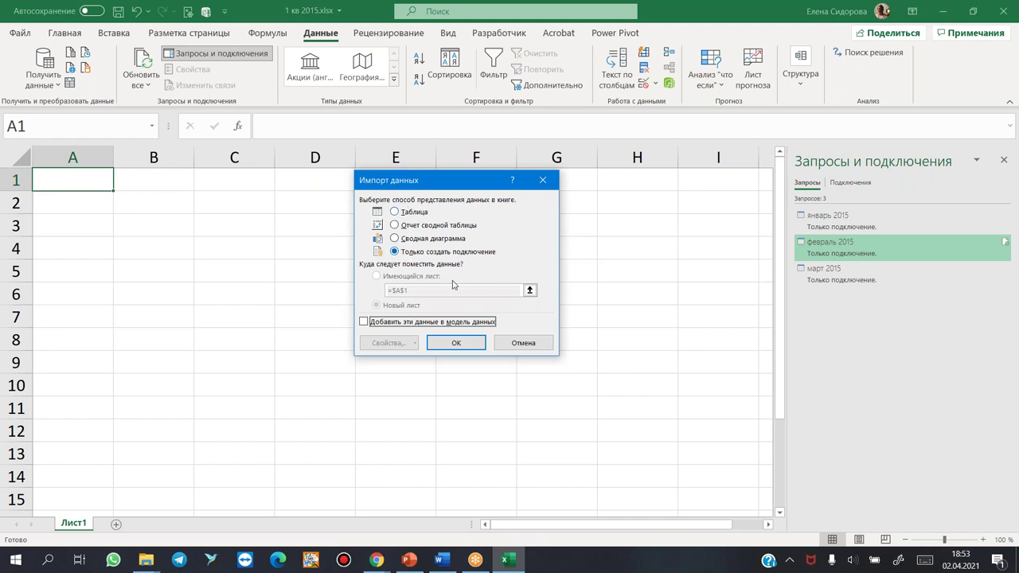
{"action": "left_click", "coordinate": [455, 347]}
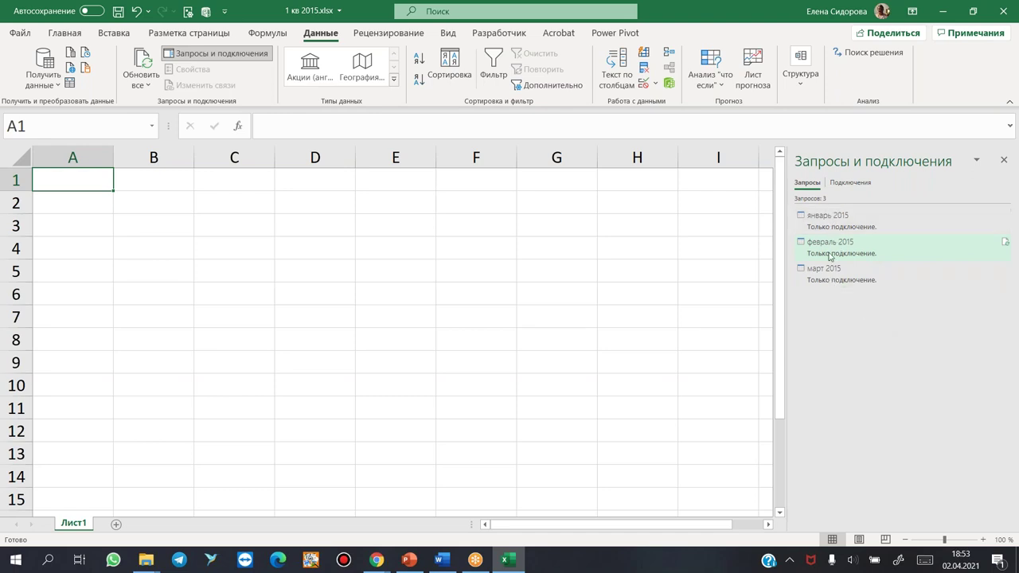
Step: Set up an append from the январь 2015 query with Три таблицы или больше, adding февраль 2015 and март 2015 to the tables
{"action": "right_click", "coordinate": [821, 216]}
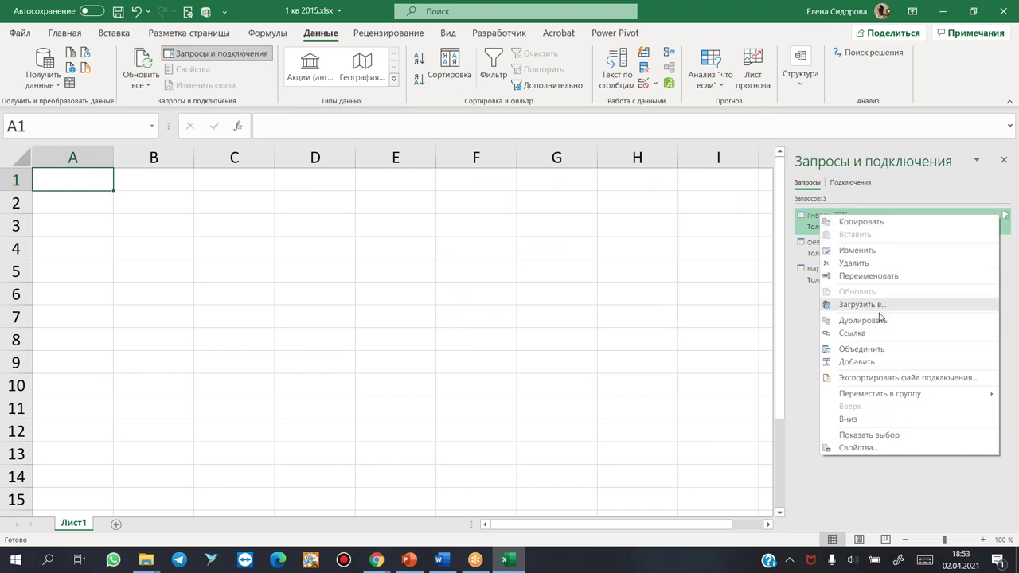
{"action": "left_click", "coordinate": [852, 363]}
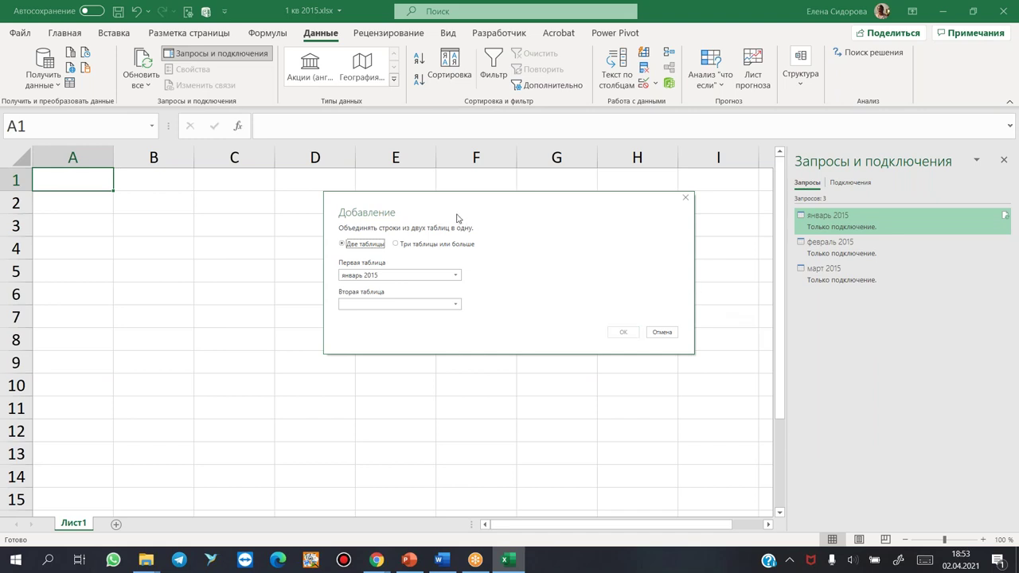
{"action": "left_click_drag", "start_coordinate": [453, 200], "coordinate": [390, 182]}
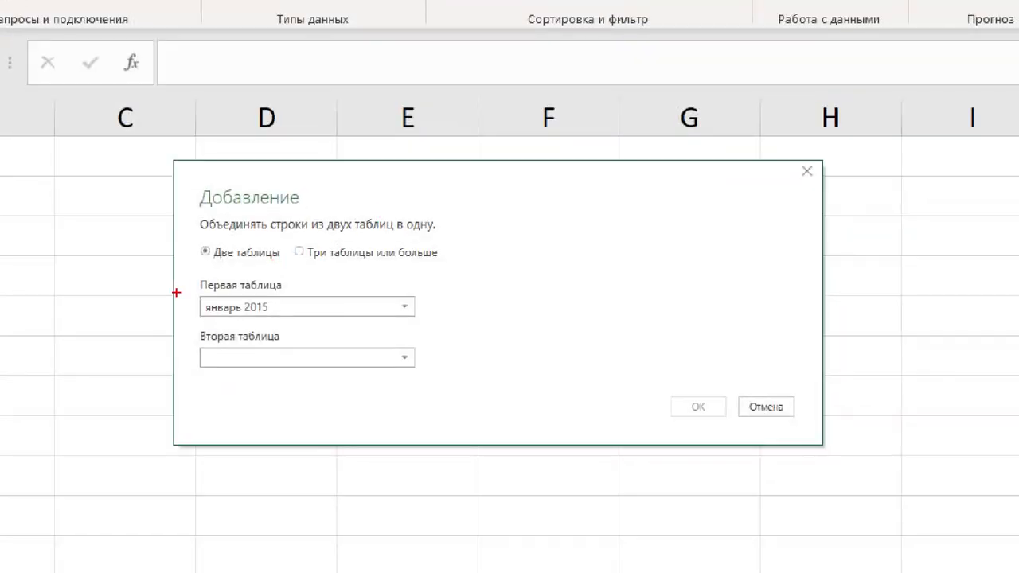
{"action": "left_click_drag", "start_coordinate": [272, 249], "coordinate": [394, 268]}
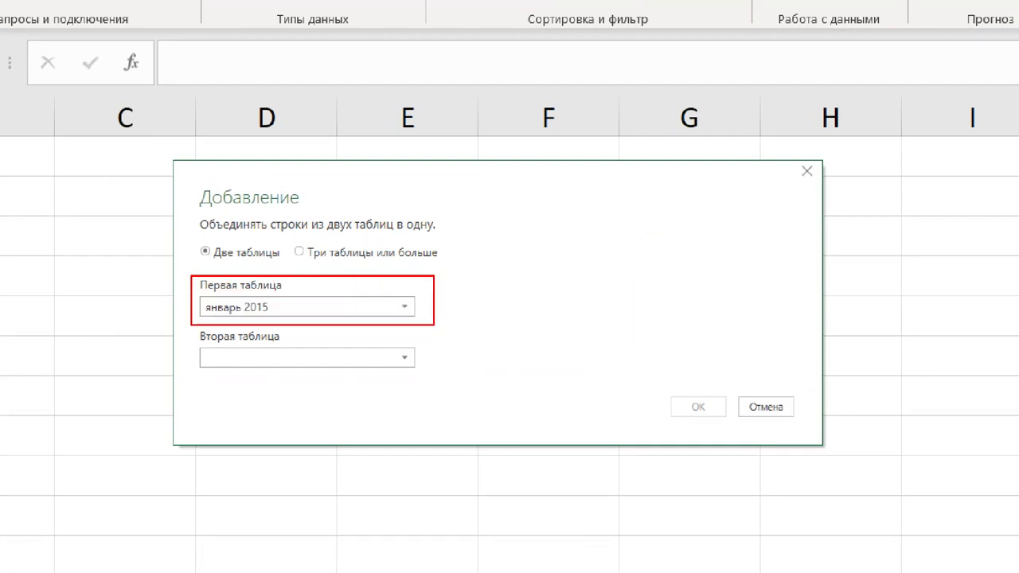
{"action": "left_click_drag", "start_coordinate": [185, 325], "coordinate": [427, 392]}
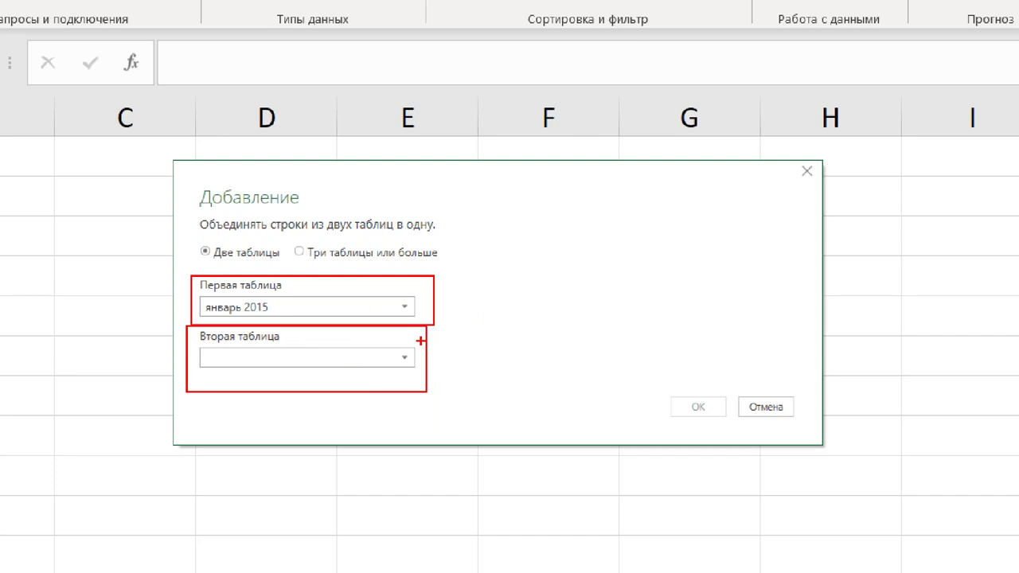
{"action": "left_click_drag", "start_coordinate": [447, 240], "coordinate": [465, 230]}
{"action": "left_click_drag", "start_coordinate": [299, 256], "coordinate": [406, 250]}
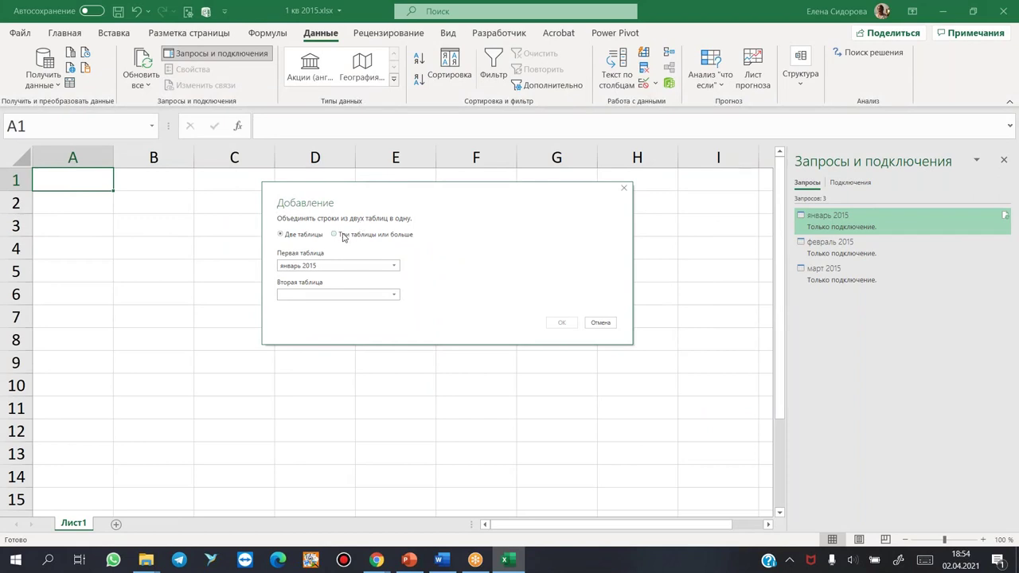
{"action": "left_click", "coordinate": [342, 235]}
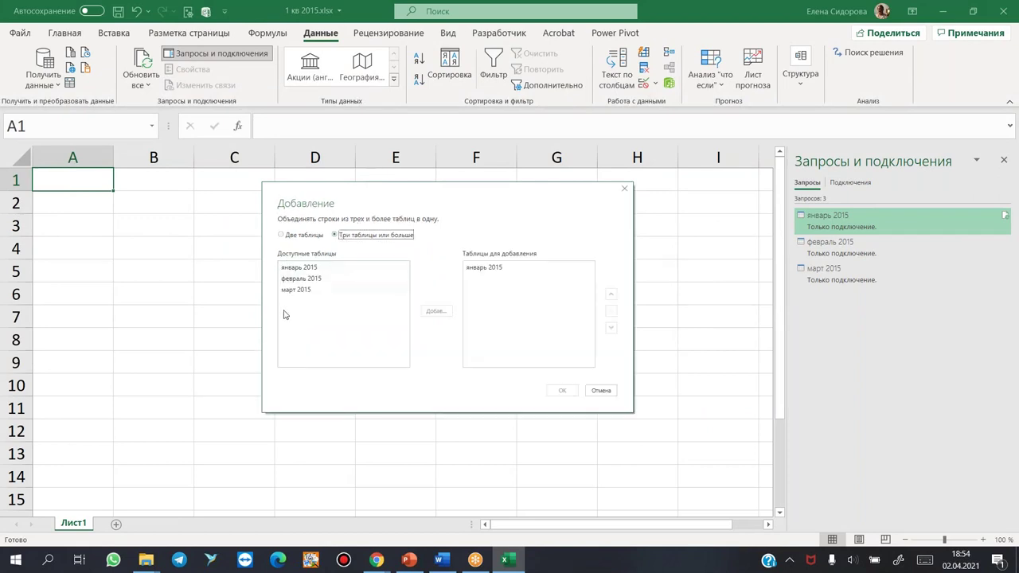
{"action": "left_click", "coordinate": [298, 279]}
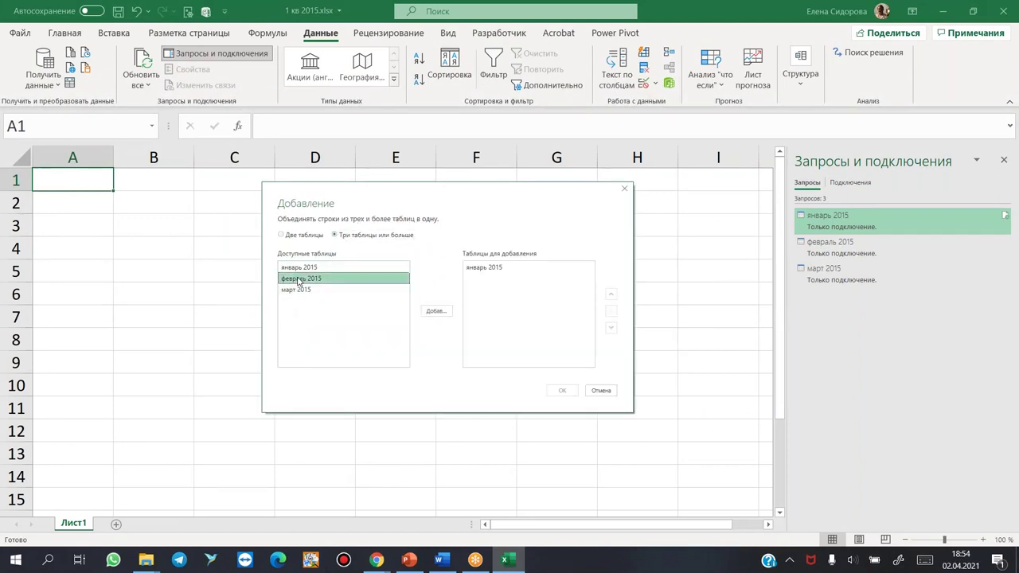
{"action": "left_click", "coordinate": [294, 291], "text": "ctrl"}
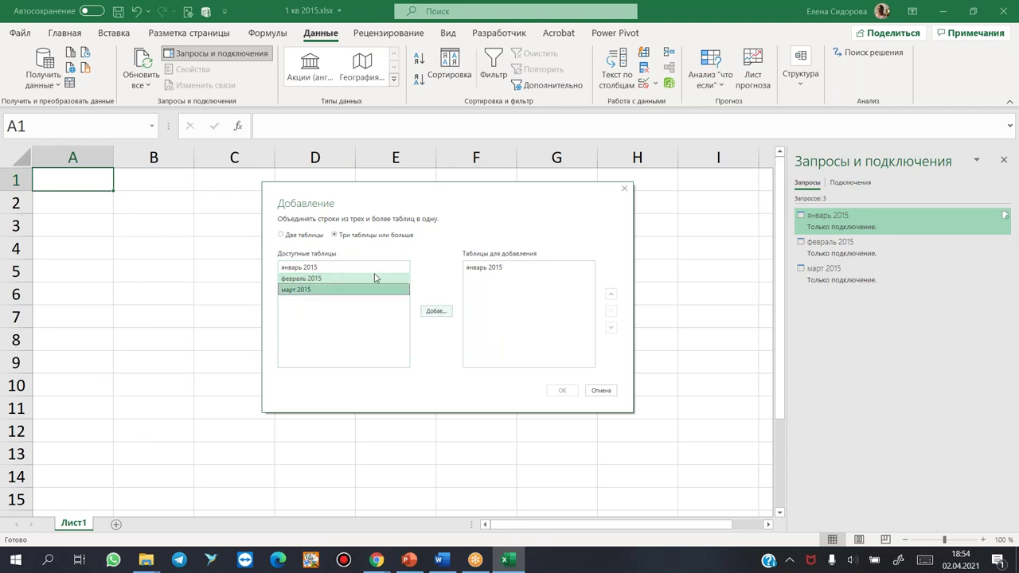
{"action": "left_click", "coordinate": [435, 310]}
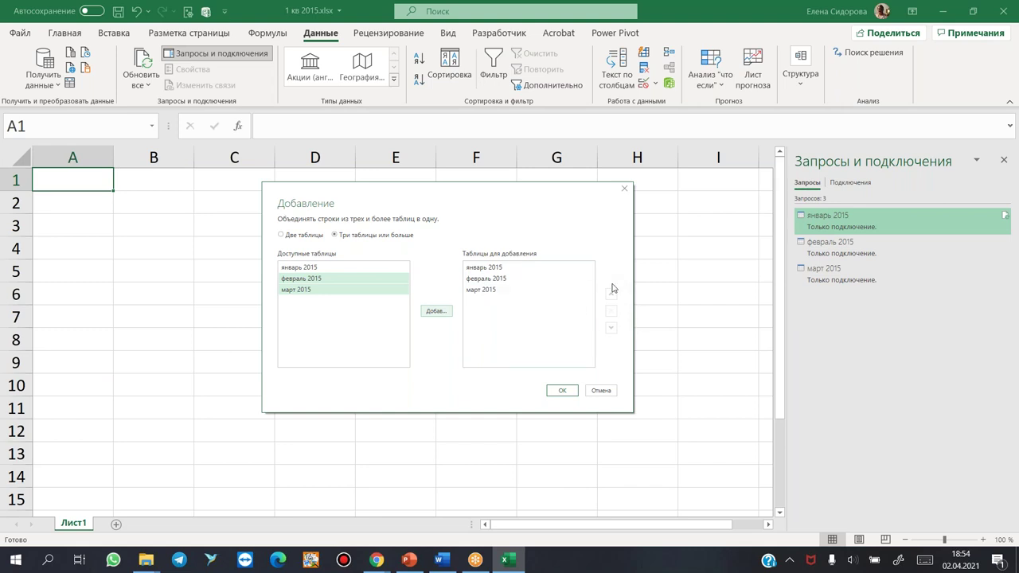
Step: Move март 2015 above февраль 2015 among the tables for appending, return it to last place and confirm the append
{"action": "left_click", "coordinate": [474, 291]}
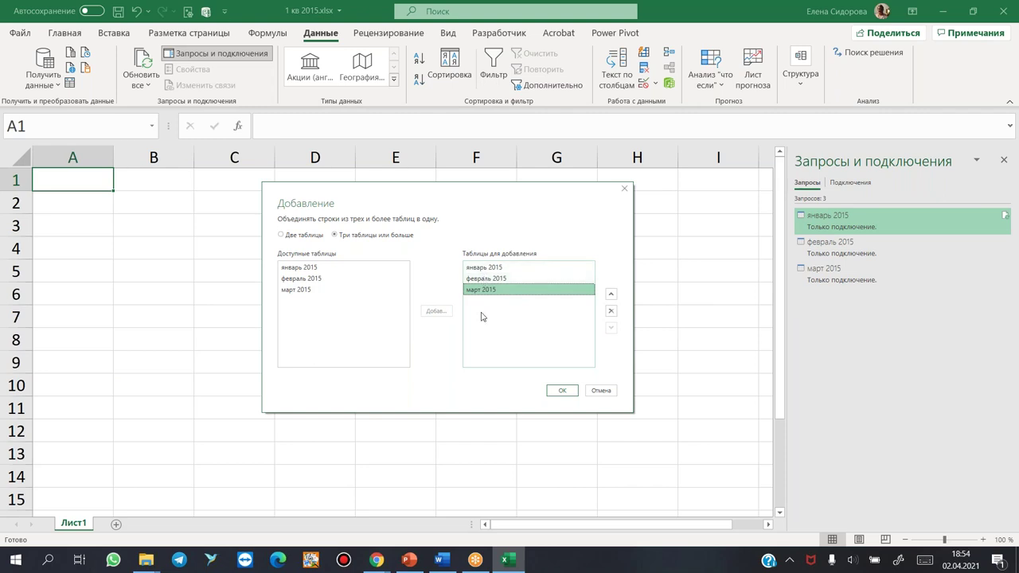
{"action": "left_click", "coordinate": [610, 294]}
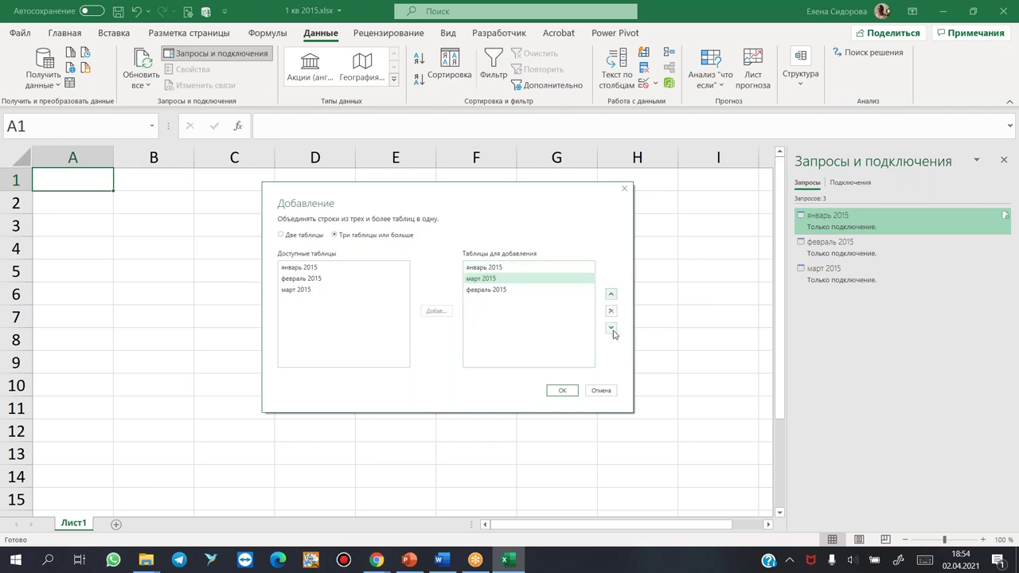
{"action": "left_click", "coordinate": [612, 328]}
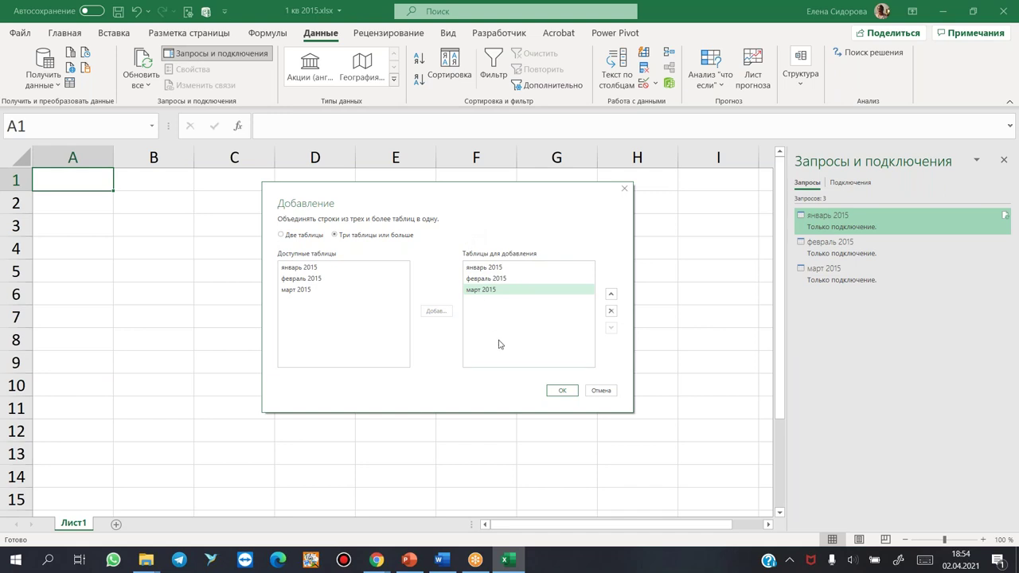
{"action": "left_click", "coordinate": [562, 390]}
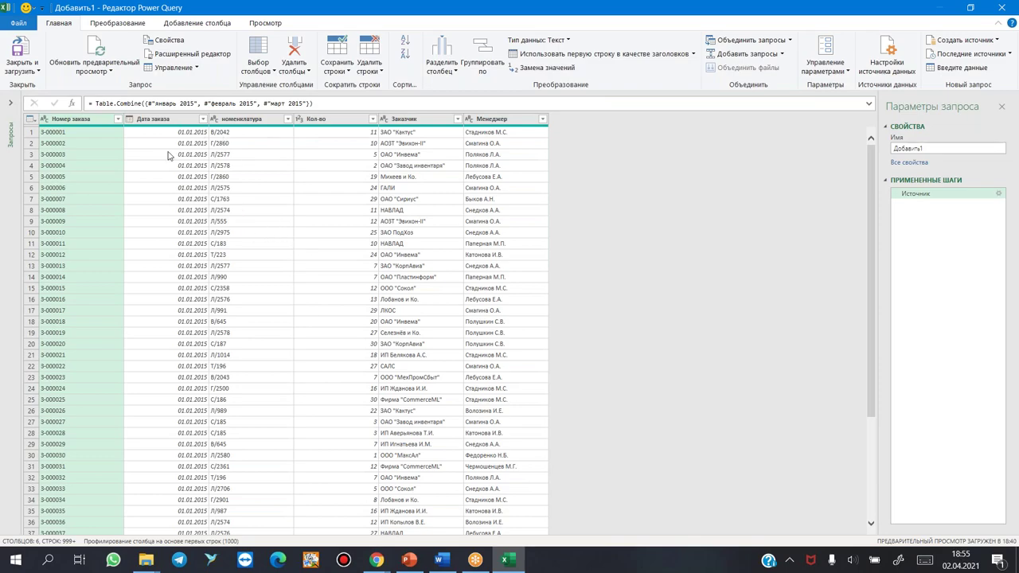
Step: Examine the Дата заказа values down the combined query's rows, from January into February 2015
{"action": "scroll", "coordinate": [179, 348], "scroll_direction": "down", "scroll_amount": 20}
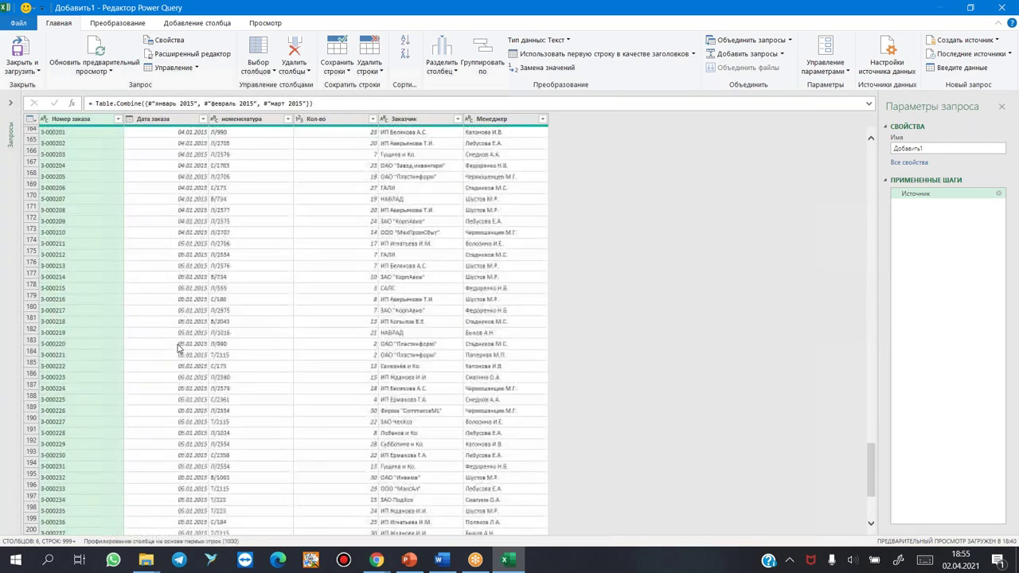
{"action": "scroll", "coordinate": [178, 348], "scroll_direction": "down", "scroll_amount": 20}
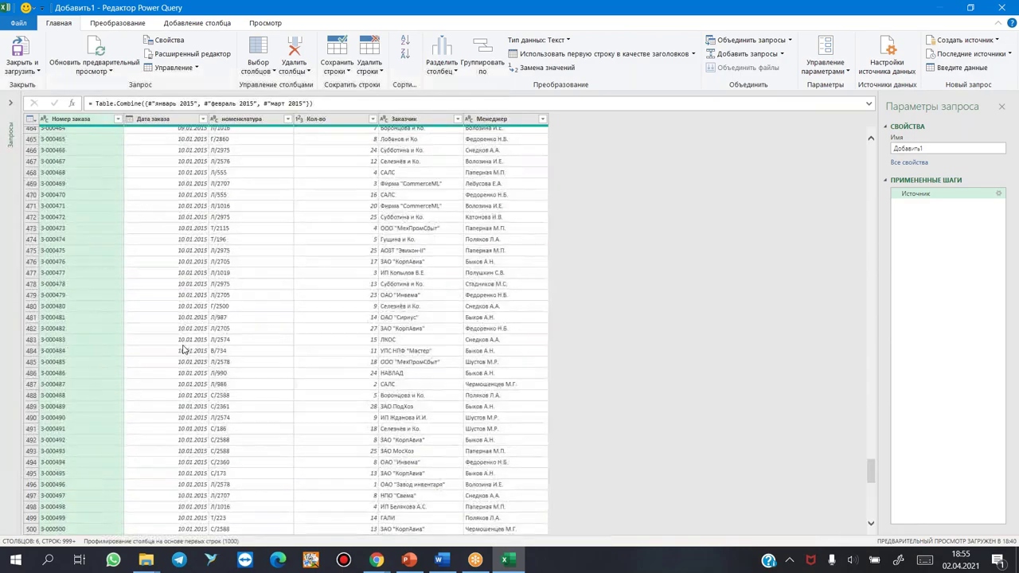
{"action": "scroll", "coordinate": [182, 344], "scroll_direction": "down", "scroll_amount": 20}
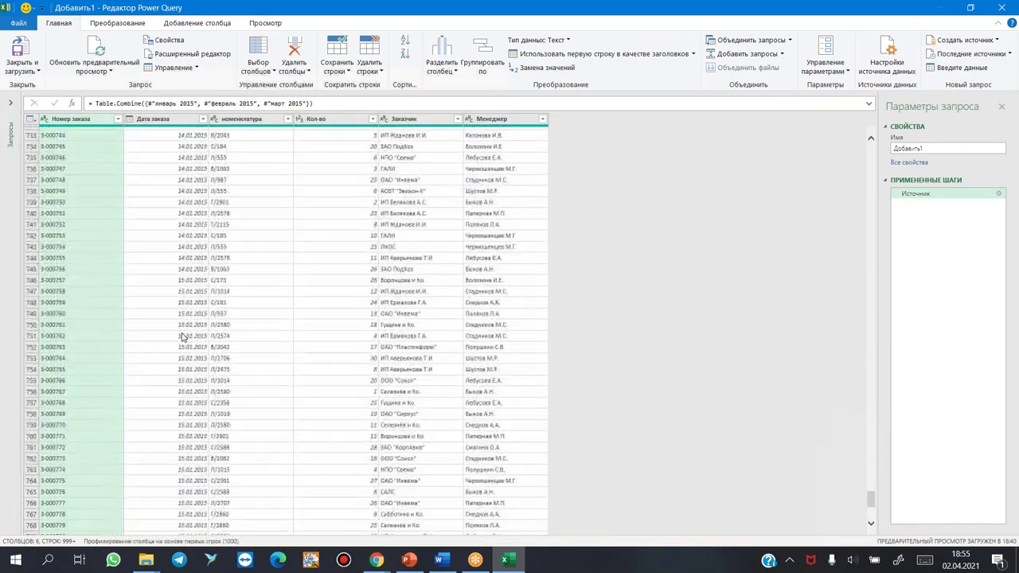
{"action": "scroll", "coordinate": [180, 337], "scroll_direction": "down", "scroll_amount": 16}
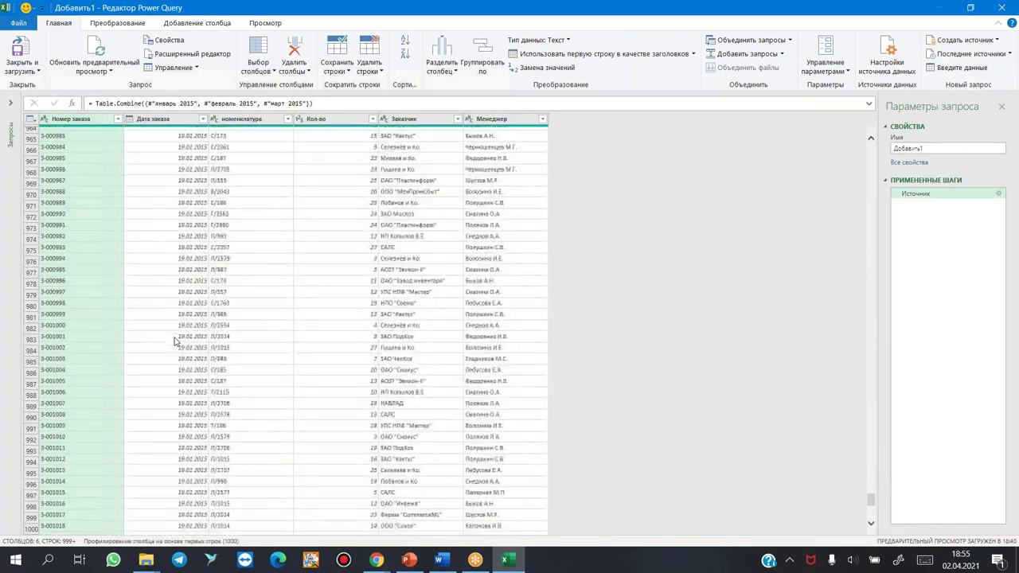
{"action": "scroll", "coordinate": [178, 333], "scroll_direction": "down", "scroll_amount": 20}
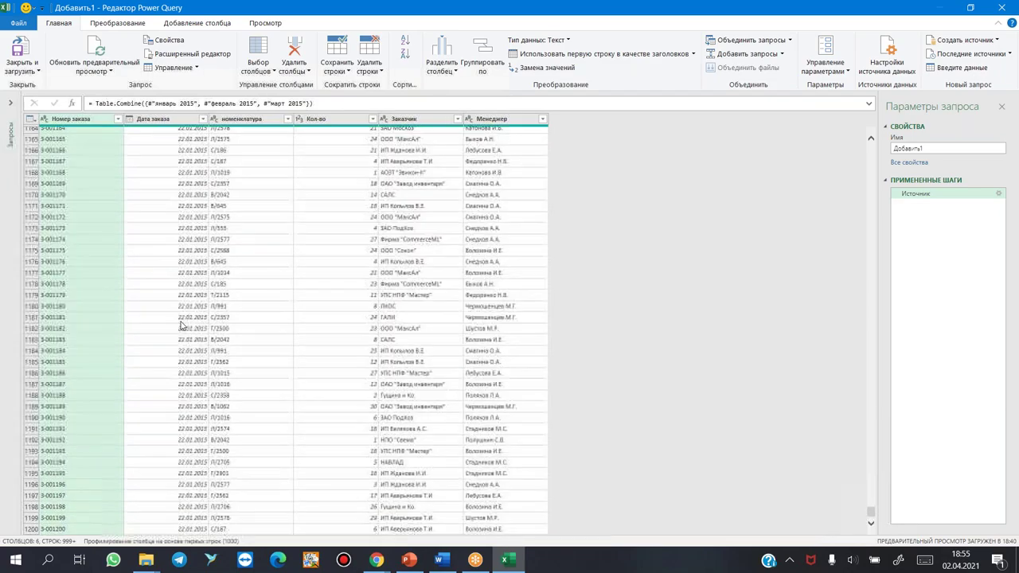
{"action": "scroll", "coordinate": [181, 330], "scroll_direction": "down", "scroll_amount": 20}
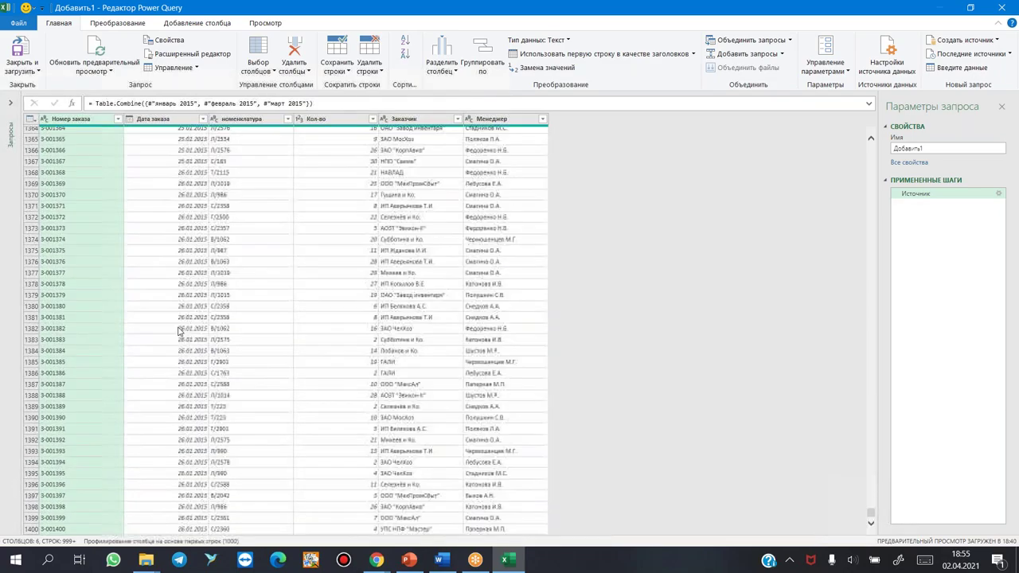
{"action": "scroll", "coordinate": [178, 335], "scroll_direction": "down", "scroll_amount": 20}
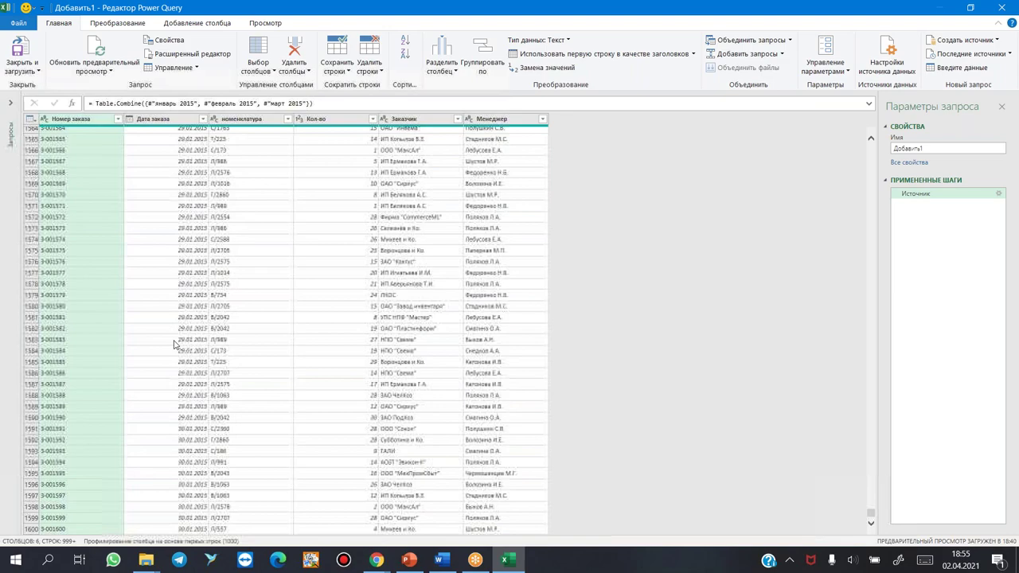
{"action": "scroll", "coordinate": [177, 343], "scroll_direction": "down", "scroll_amount": 15}
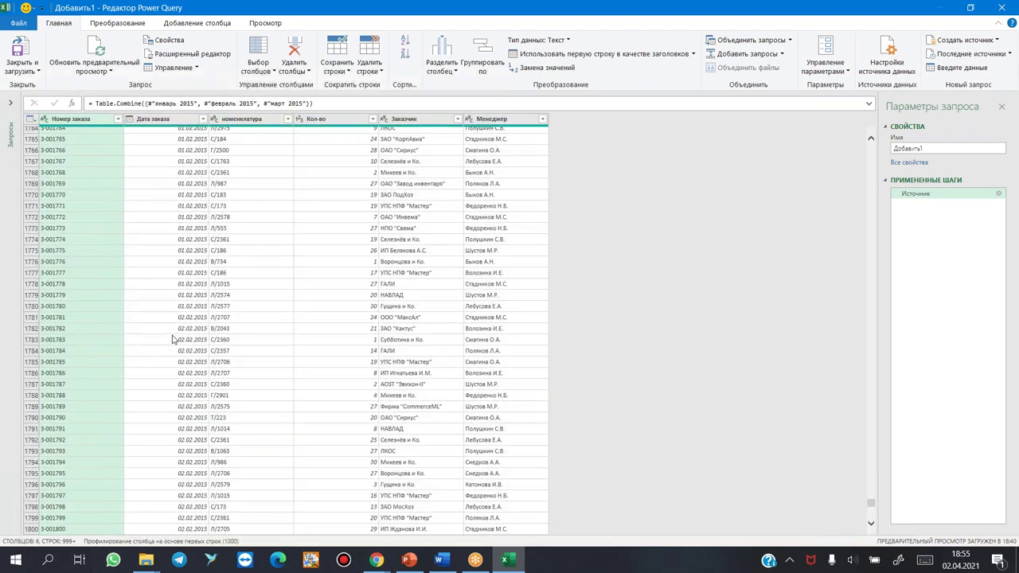
{"action": "scroll", "coordinate": [171, 337], "scroll_direction": "down", "scroll_amount": 4}
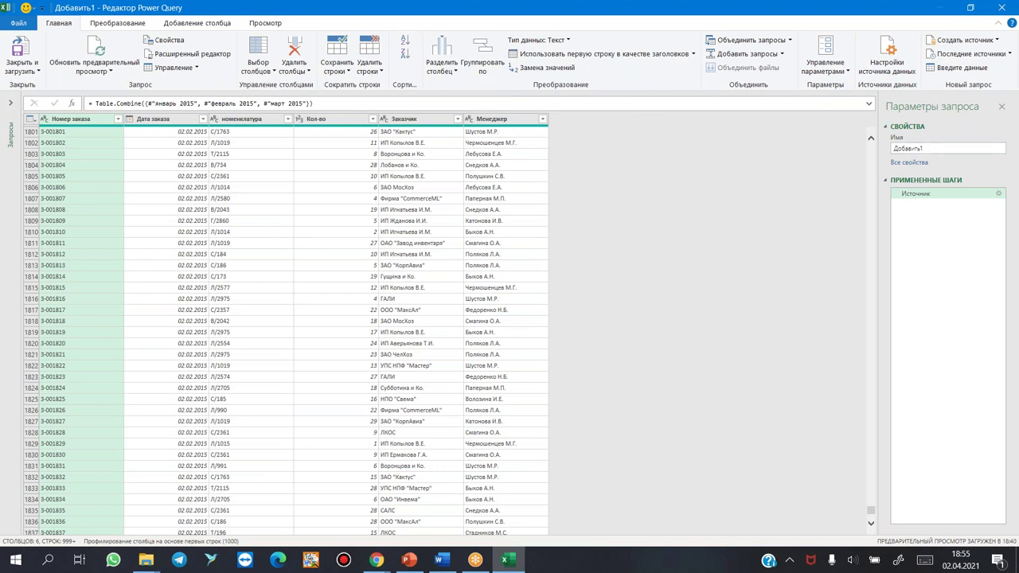
Step: Rename the combined query as 1 квартал 2015 and close the editor with the option Закрыть и загрузить в
{"action": "left_click", "coordinate": [944, 146]}
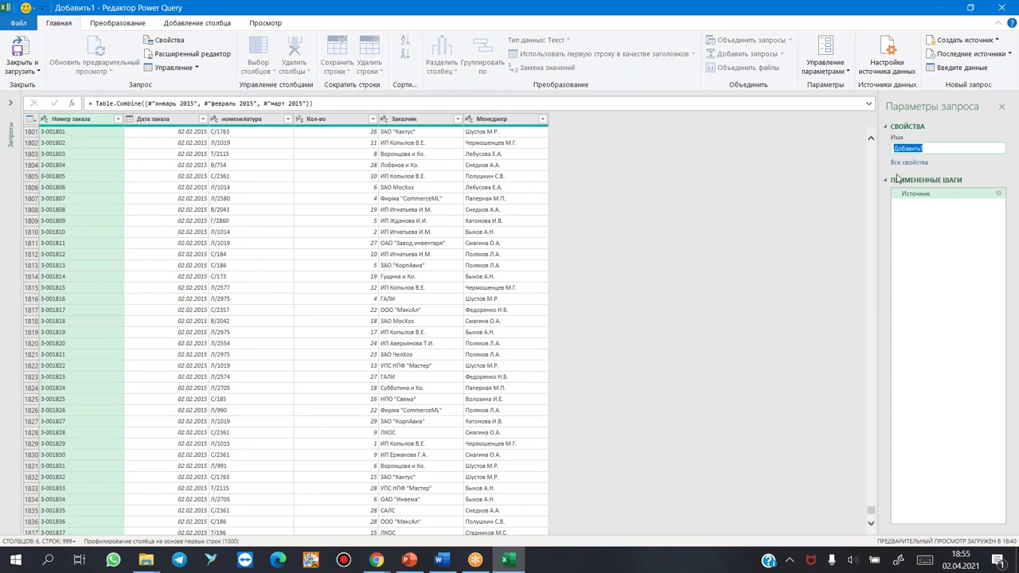
{"action": "type", "text": "1 квартал 2015"}
{"action": "left_click", "coordinate": [24, 71]}
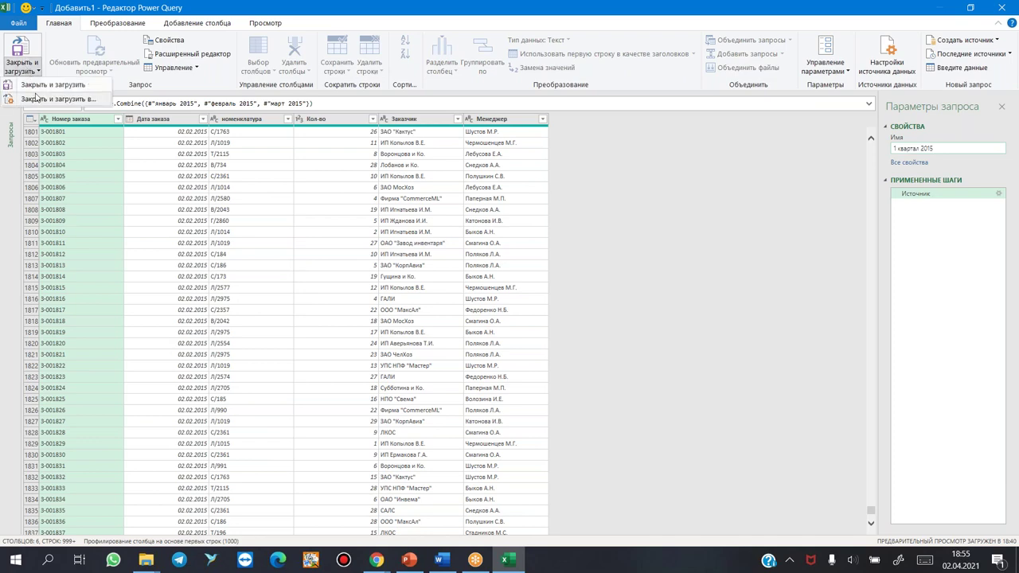
{"action": "left_click", "coordinate": [49, 98]}
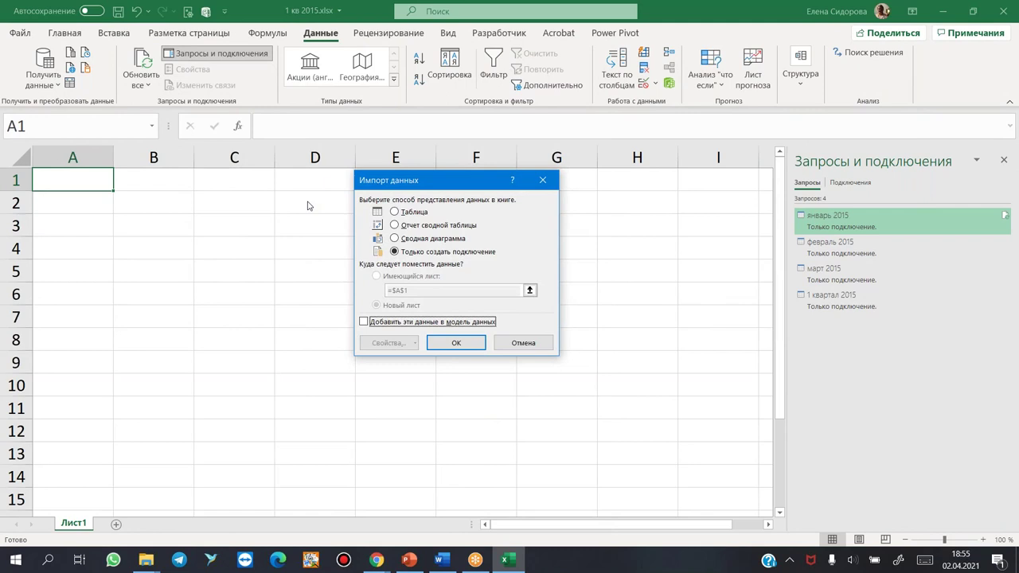
Step: Load the 1 квартал 2015 query as a Таблица on the existing sheet starting at cell A1
{"action": "left_click", "coordinate": [395, 212]}
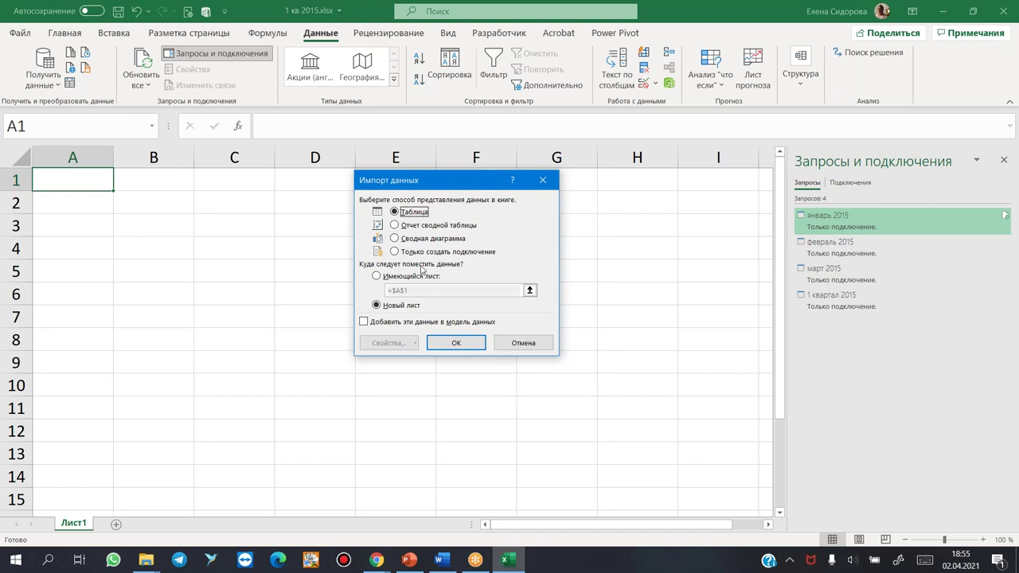
{"action": "left_click", "coordinate": [376, 276]}
{"action": "left_click", "coordinate": [428, 291]}
{"action": "left_click", "coordinate": [67, 177]}
{"action": "left_click", "coordinate": [456, 343]}
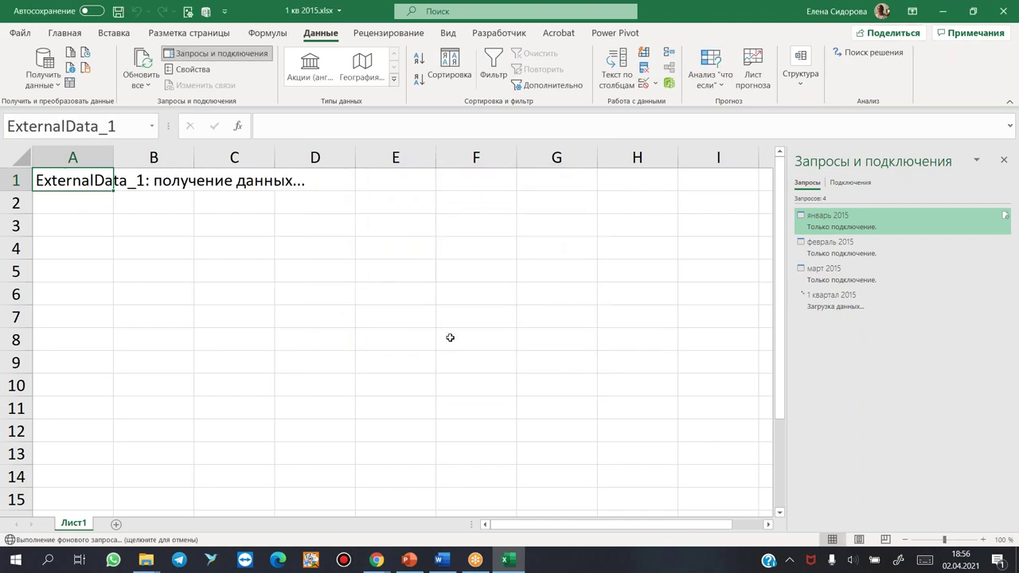
{"action": "scroll", "coordinate": [358, 295], "scroll_direction": "down", "scroll_amount": 3}
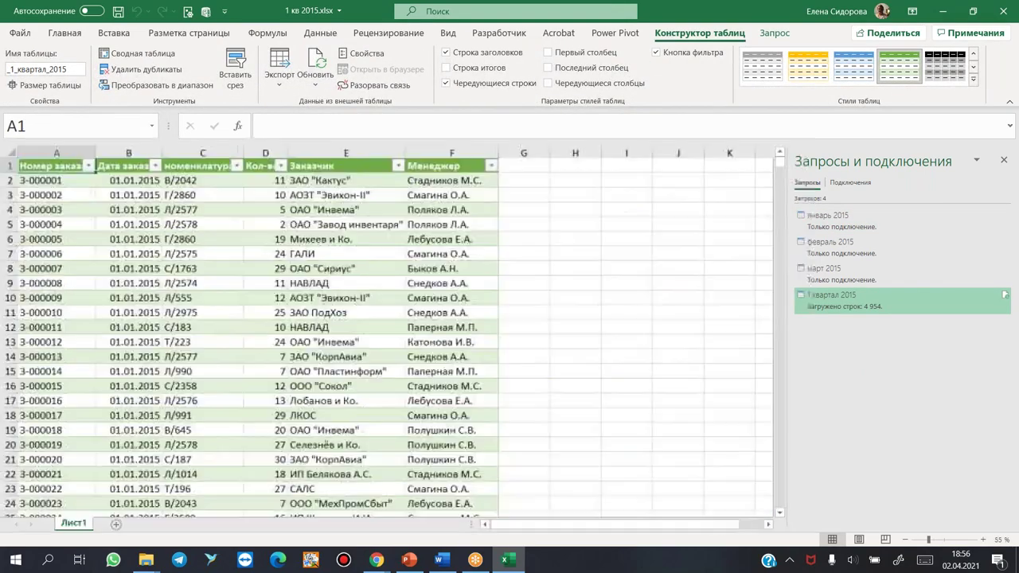
{"action": "scroll", "coordinate": [387, 333], "scroll_direction": "up", "scroll_amount": 1}
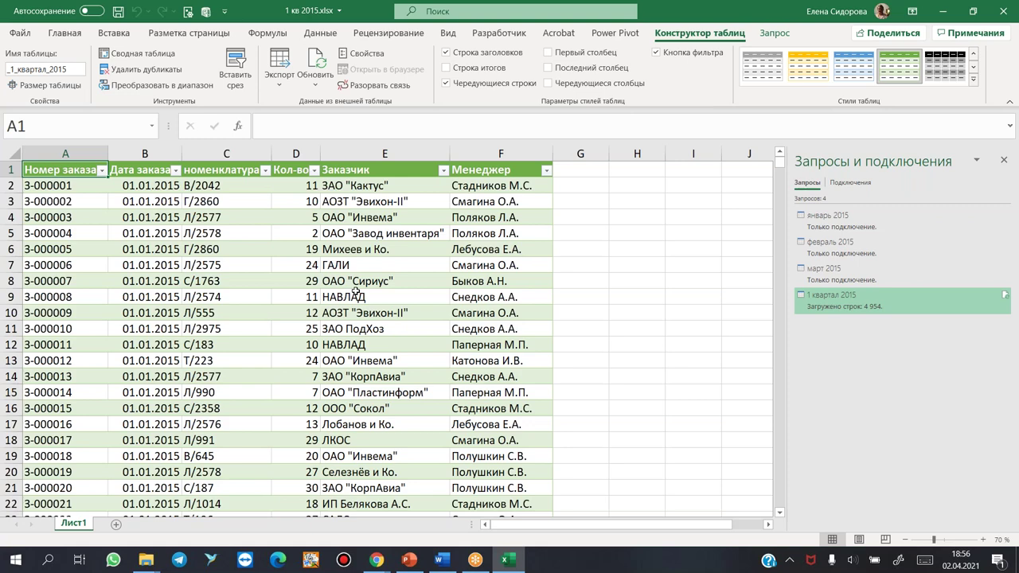
Step: Switch to the семинар 2 апреля 2021 folder window and open the source workbook 1 квартал 2015.xlsx
{"action": "left_click", "coordinate": [128, 187]}
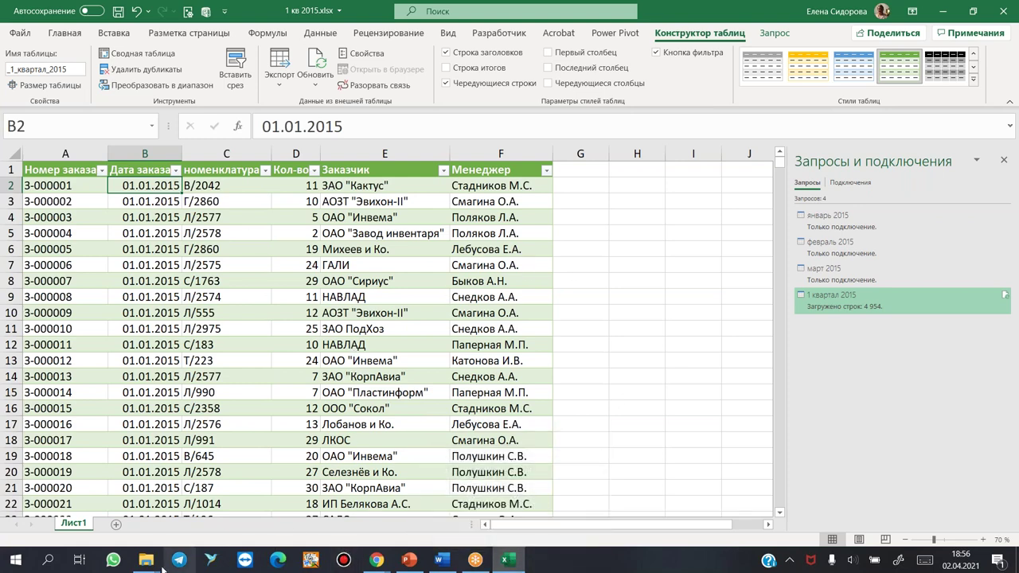
{"action": "mouse_move", "coordinate": [150, 563]}
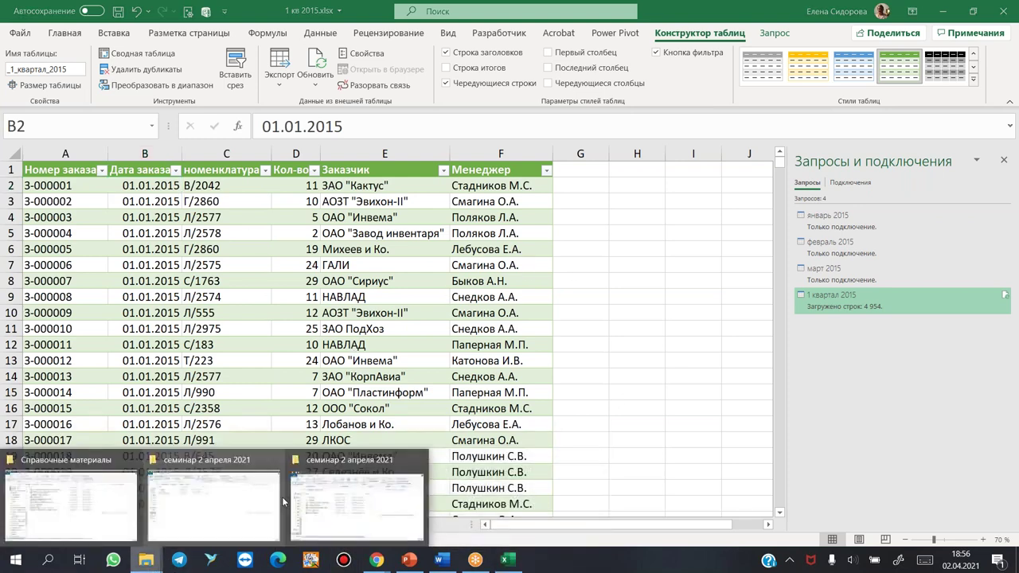
{"action": "left_click", "coordinate": [341, 514]}
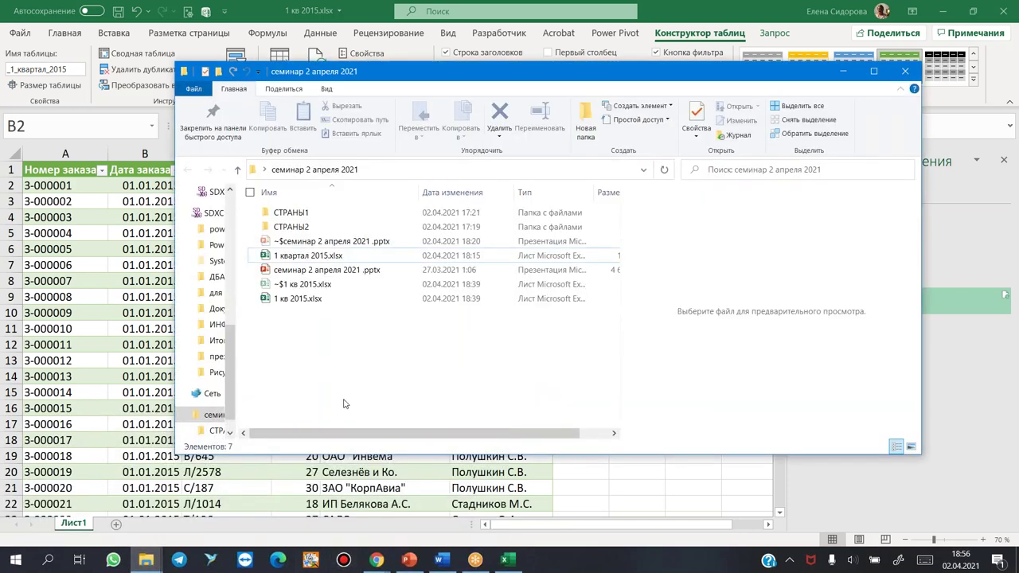
{"action": "left_click", "coordinate": [268, 256]}
{"action": "key", "text": "alt+F4"}
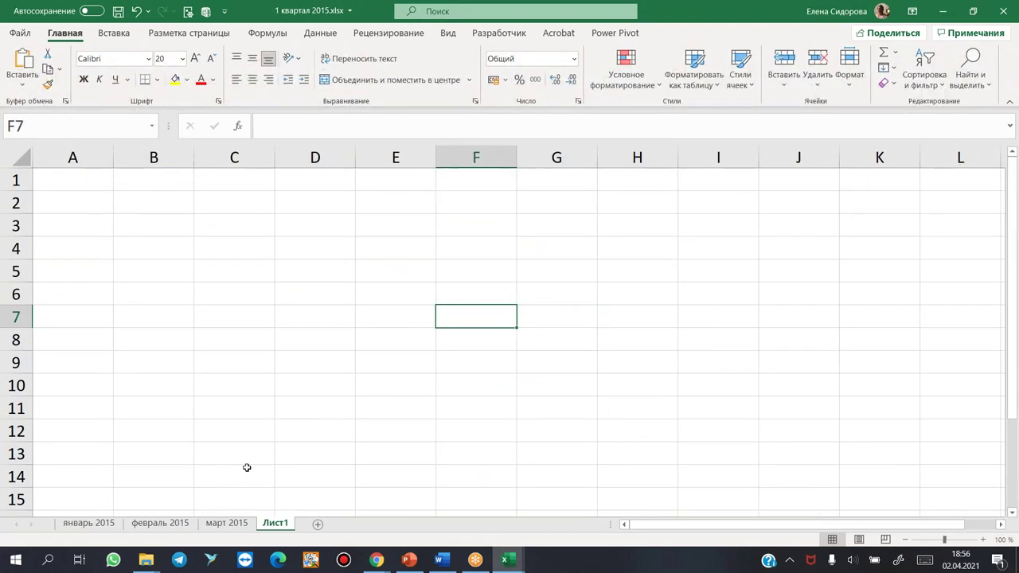
Step: Set Кол-во in cell D2 of the январь 2015 sheet to 50000, then save and close the source workbook
{"action": "left_click", "coordinate": [89, 524]}
{"action": "left_click", "coordinate": [319, 201]}
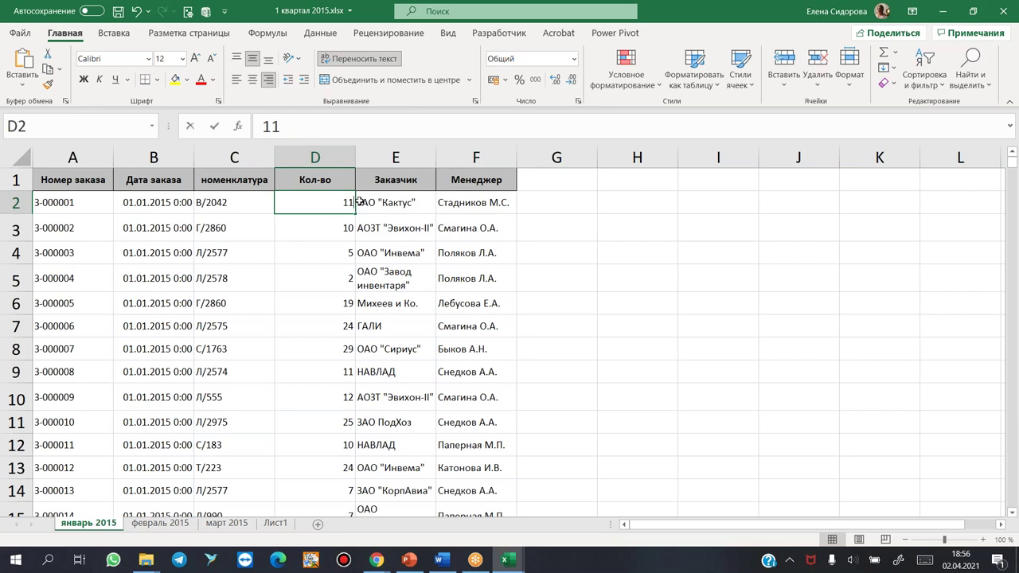
{"action": "type", "text": "50000"}
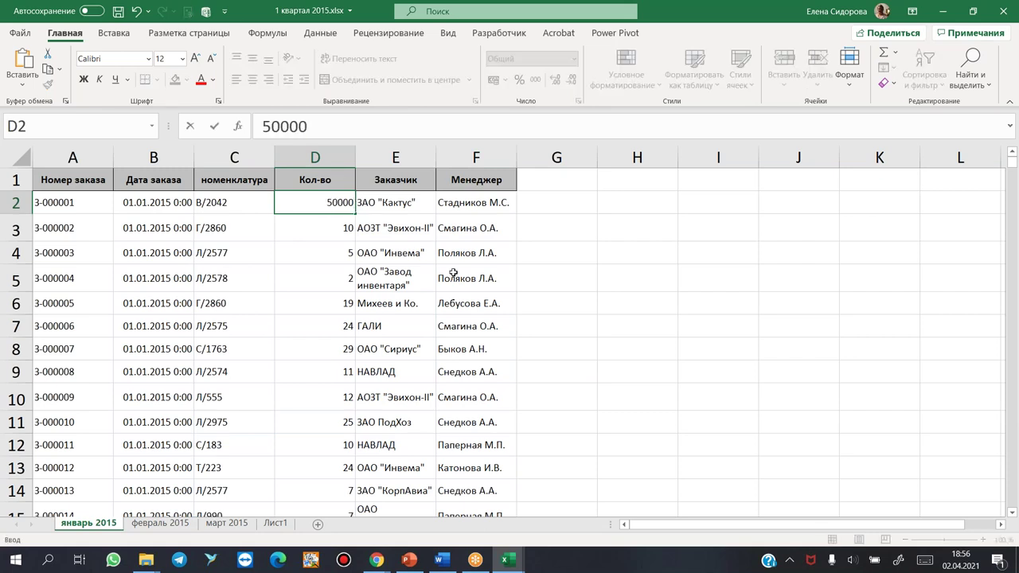
{"action": "left_click", "coordinate": [561, 292]}
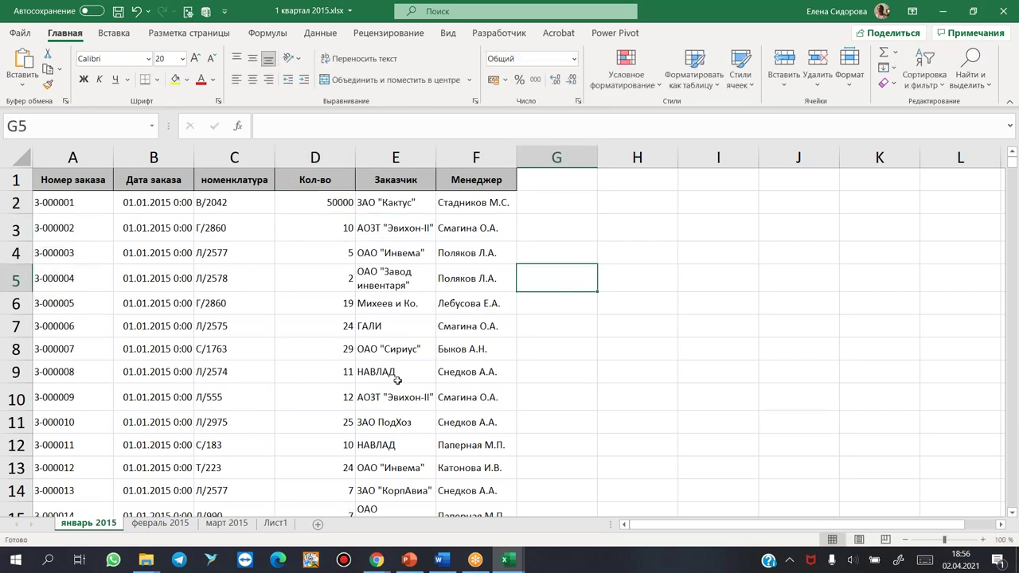
{"action": "left_click", "coordinate": [1014, 18]}
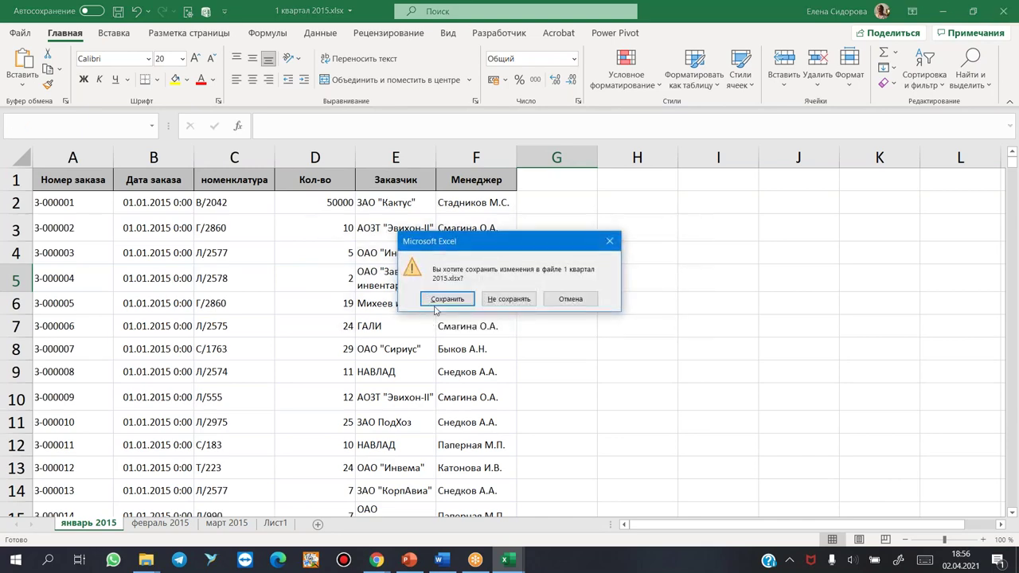
{"action": "left_click", "coordinate": [447, 300]}
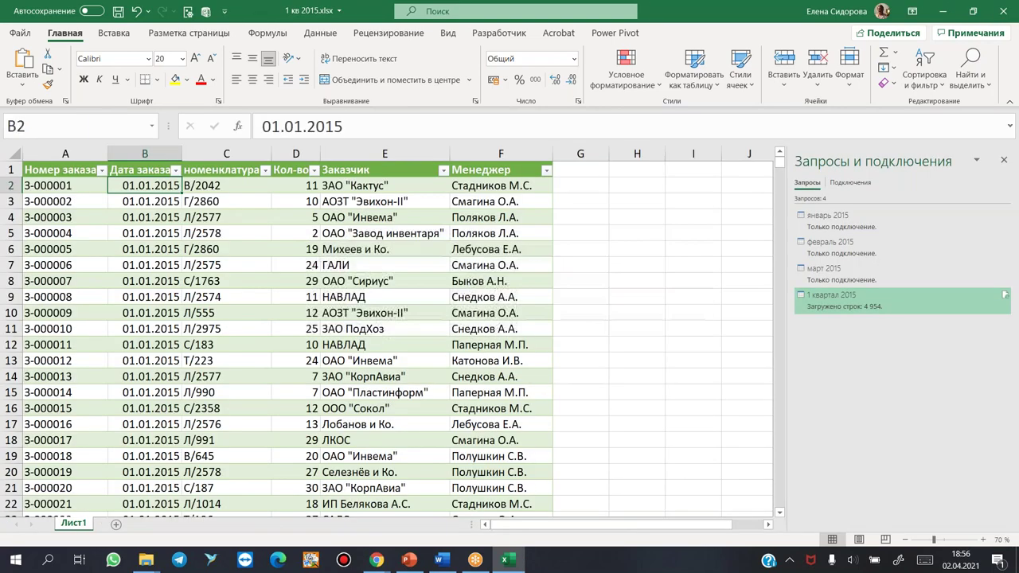
Step: Refresh the 1 квартал 2015 query in 1 кв 2015.xlsx and check the Кол-во of the table's first order
{"action": "left_click", "coordinate": [296, 219]}
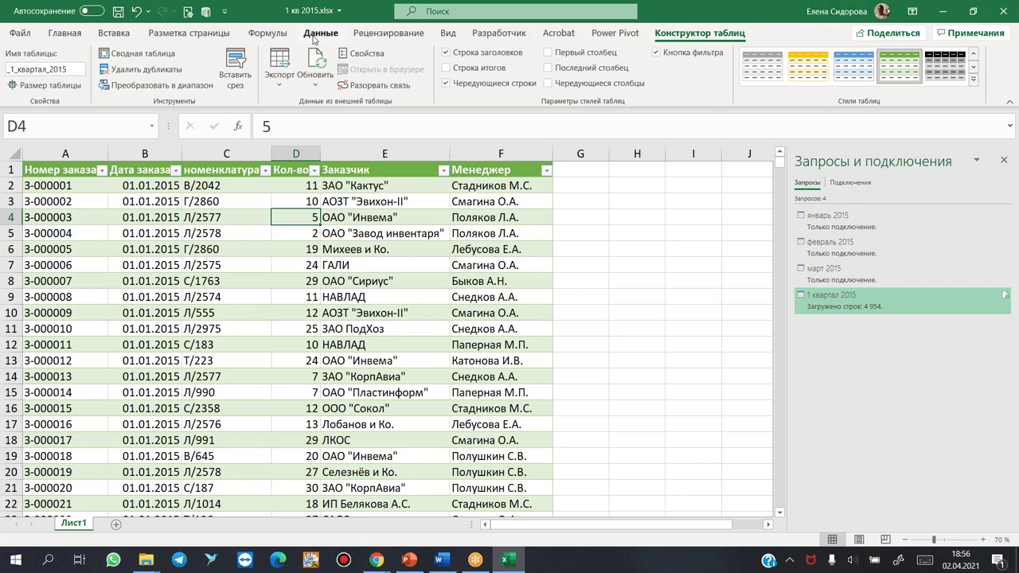
{"action": "left_click", "coordinate": [322, 35]}
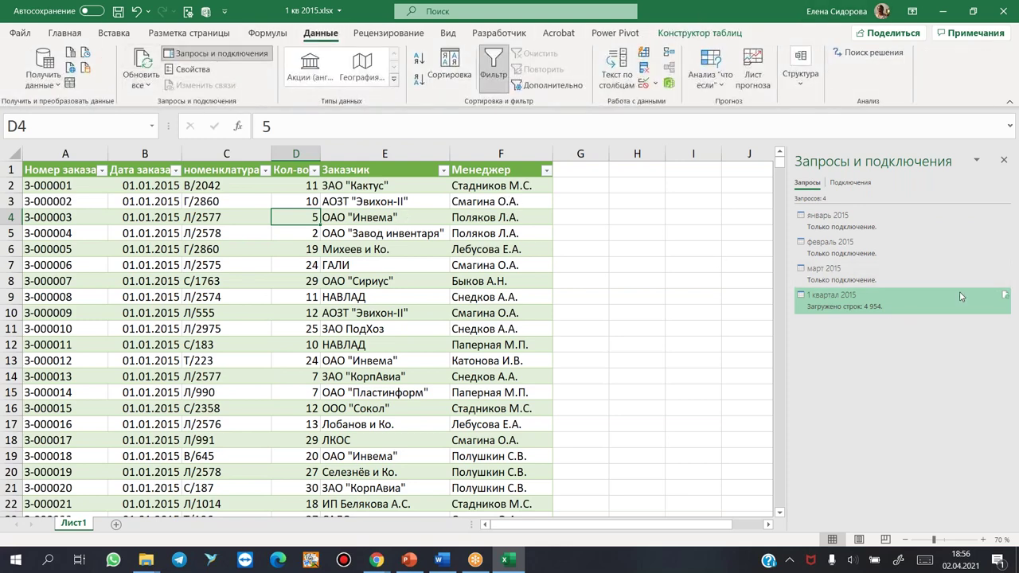
{"action": "mouse_move", "coordinate": [1005, 298]}
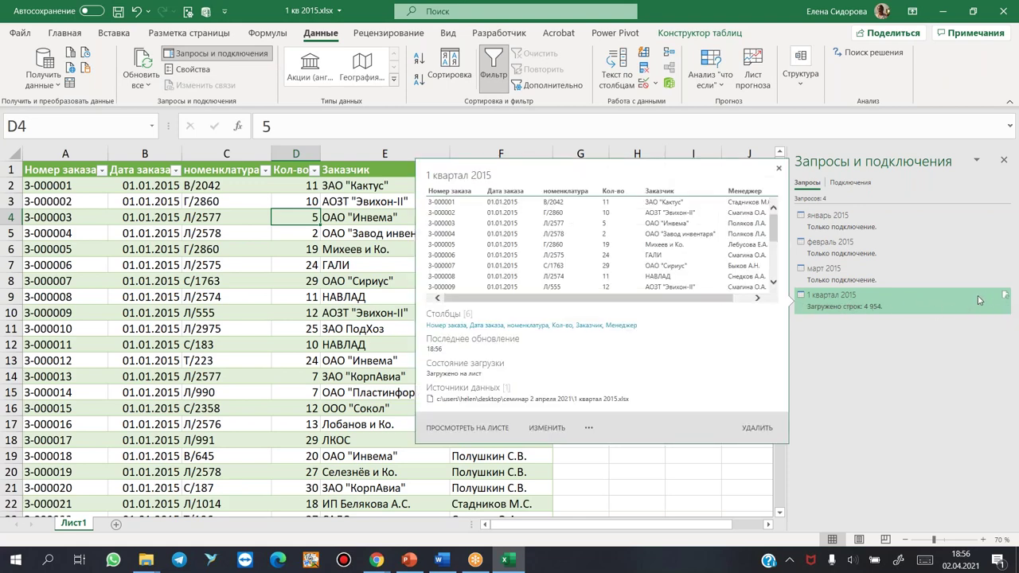
{"action": "left_click", "coordinate": [1005, 297]}
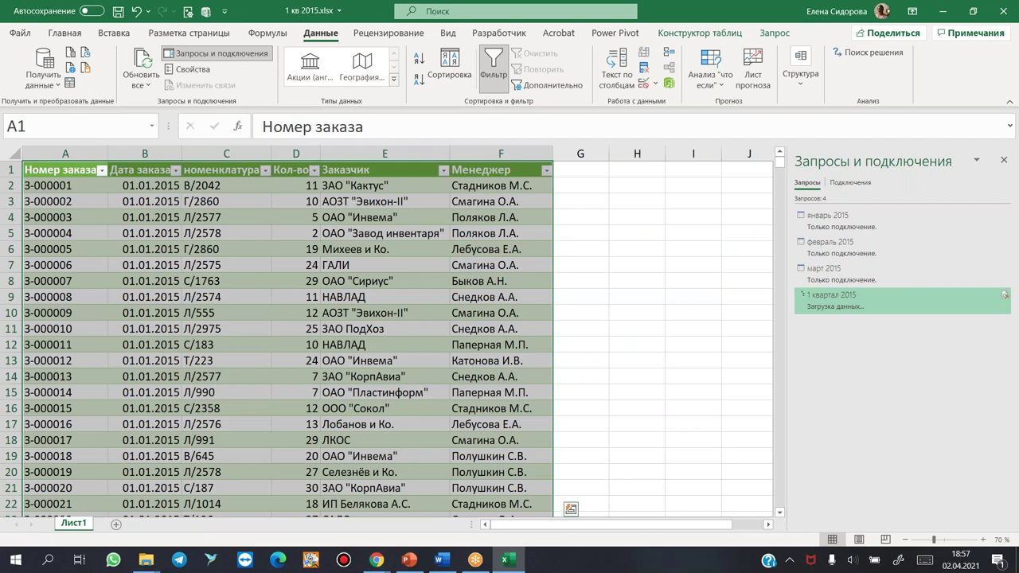
{"action": "left_click", "coordinate": [308, 186]}
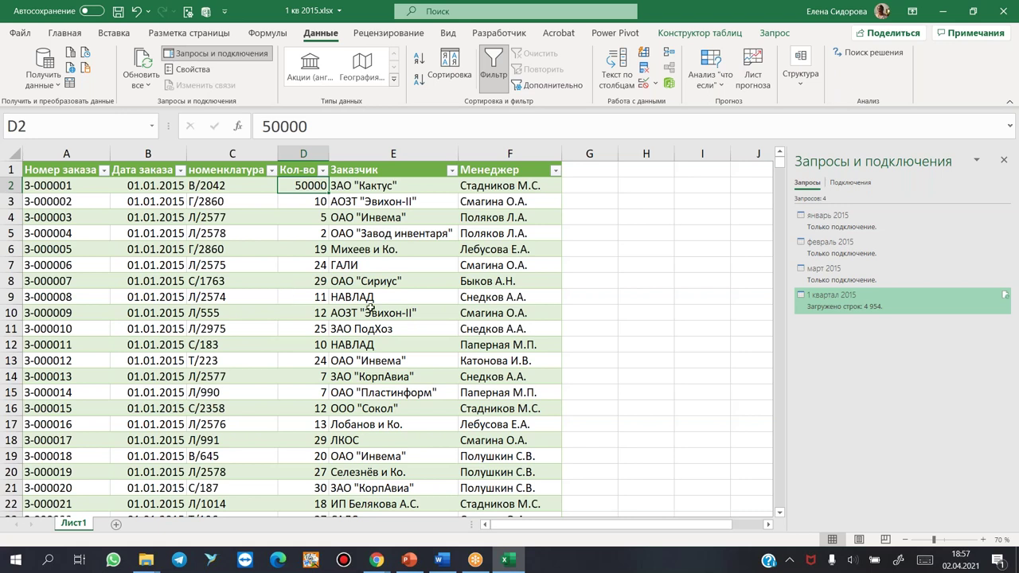
Step: Close the 1 кв 2015.xlsx workbook, maximize the семинар 2 апреля 2021 folder window and open the СТРАНЫ1 folder
{"action": "left_click", "coordinate": [1013, 14]}
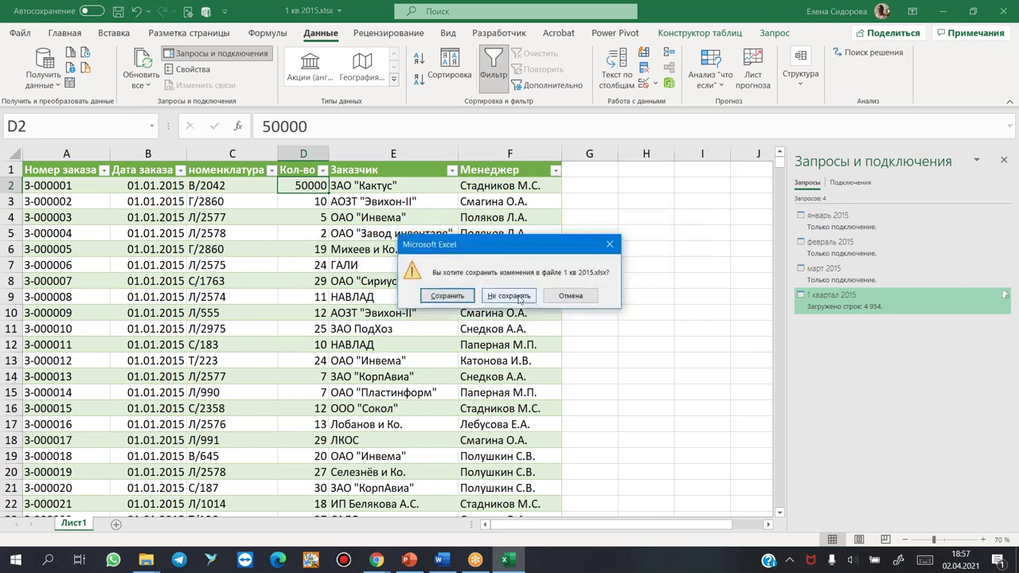
{"action": "left_click", "coordinate": [447, 296]}
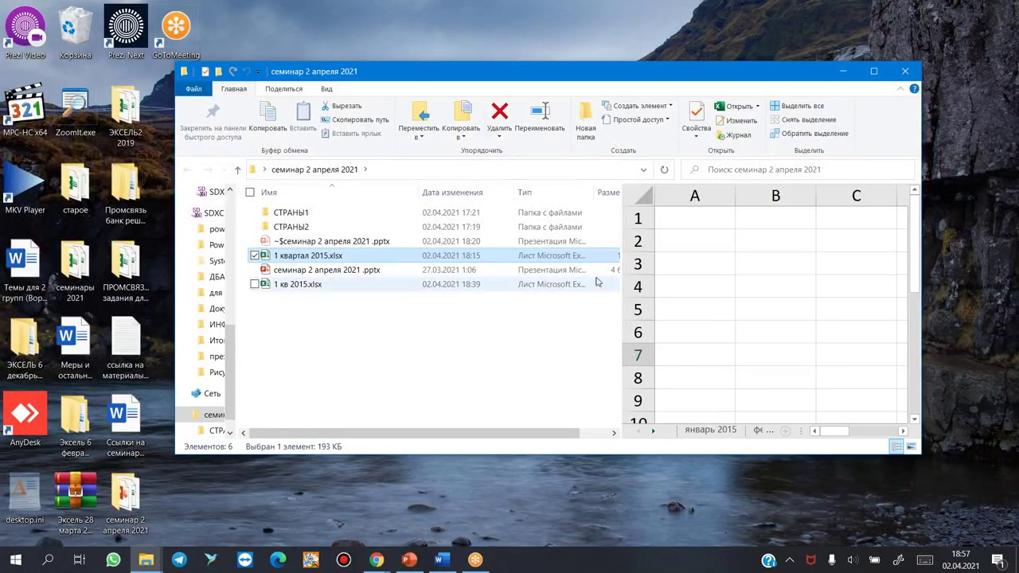
{"action": "left_click", "coordinate": [873, 71]}
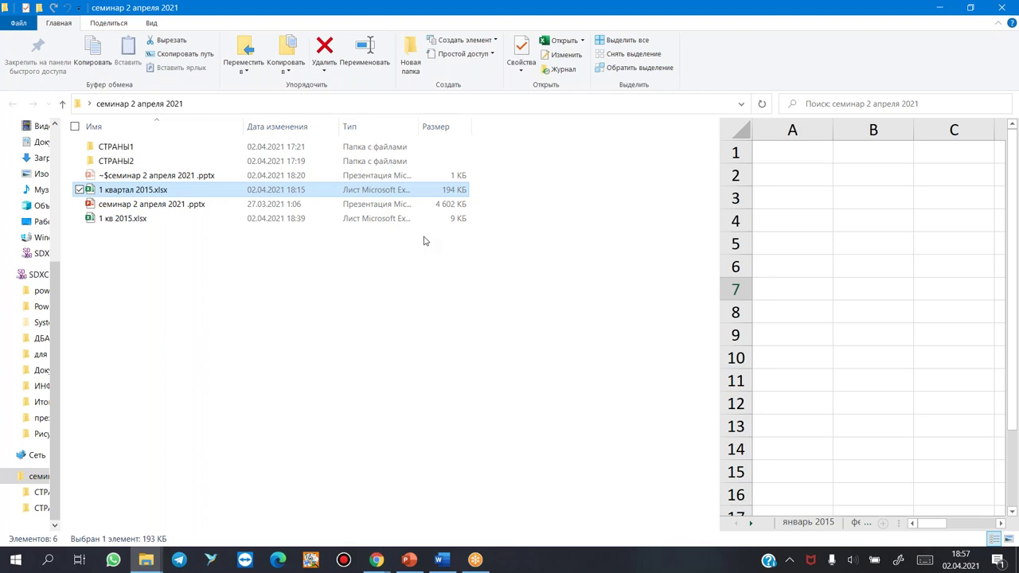
{"action": "double_click", "coordinate": [121, 146]}
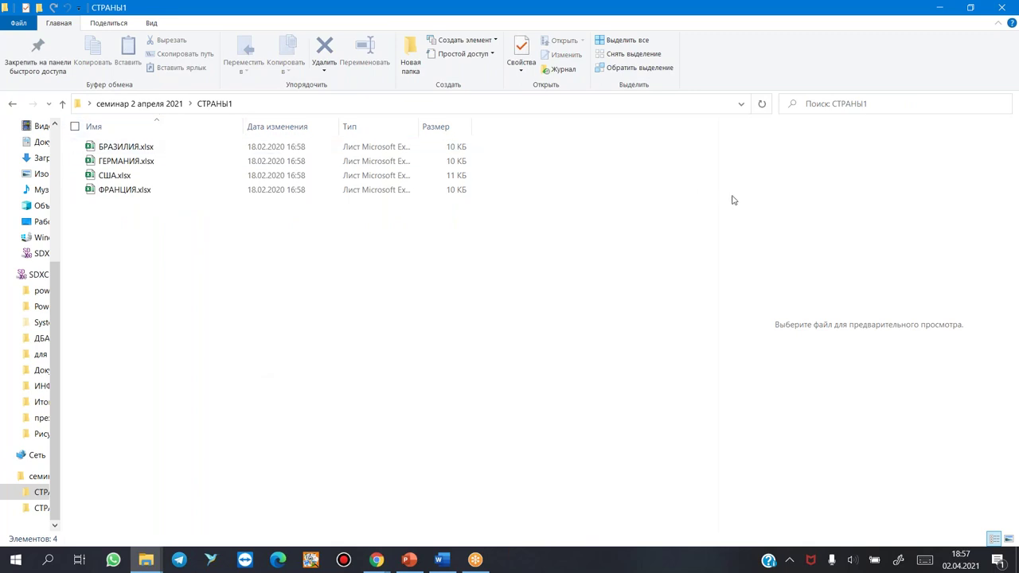
Step: Widen the file preview and examine the columns from КодЗаказа to Страна on the 2018 sheet of БРАЗИЛИЯ.xlsx
{"action": "left_click_drag", "start_coordinate": [719, 195], "coordinate": [658, 202]}
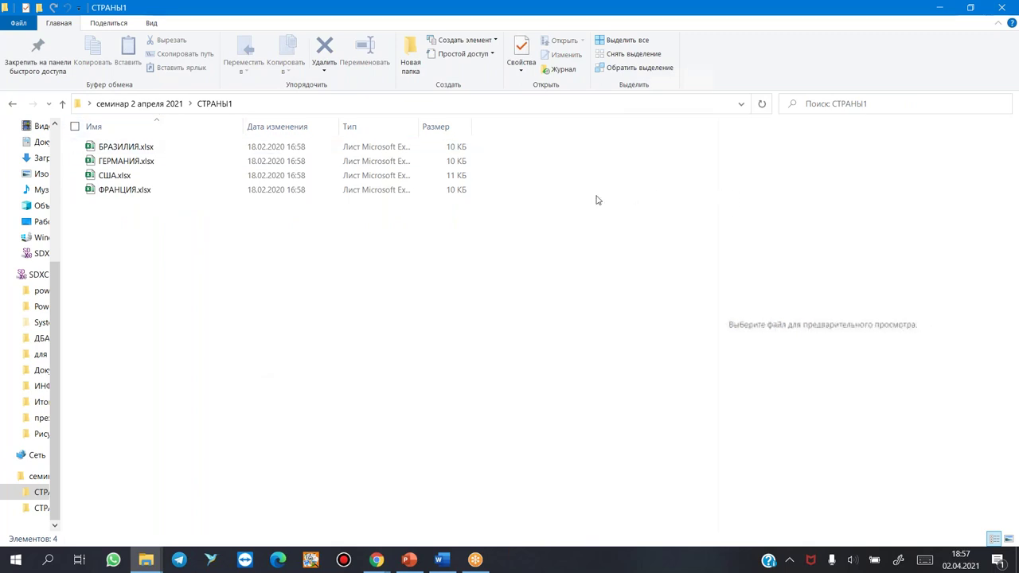
{"action": "left_click", "coordinate": [132, 148]}
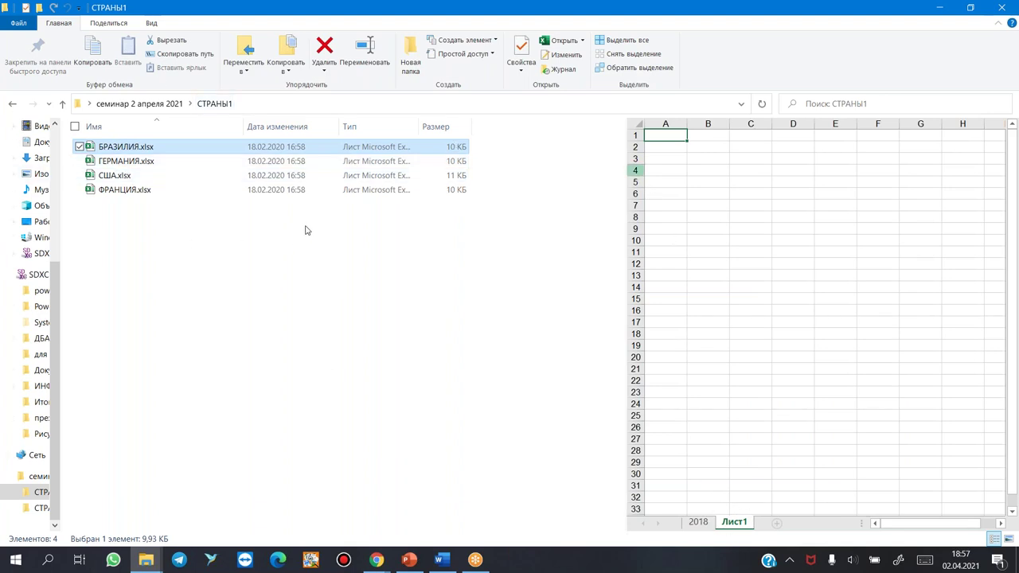
{"action": "left_click", "coordinate": [151, 24]}
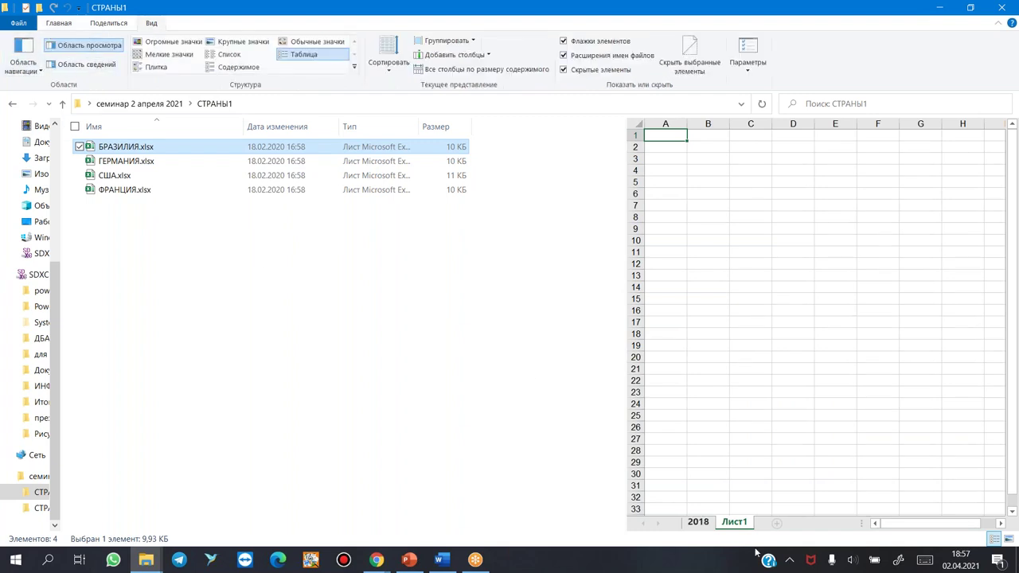
{"action": "left_click", "coordinate": [699, 527]}
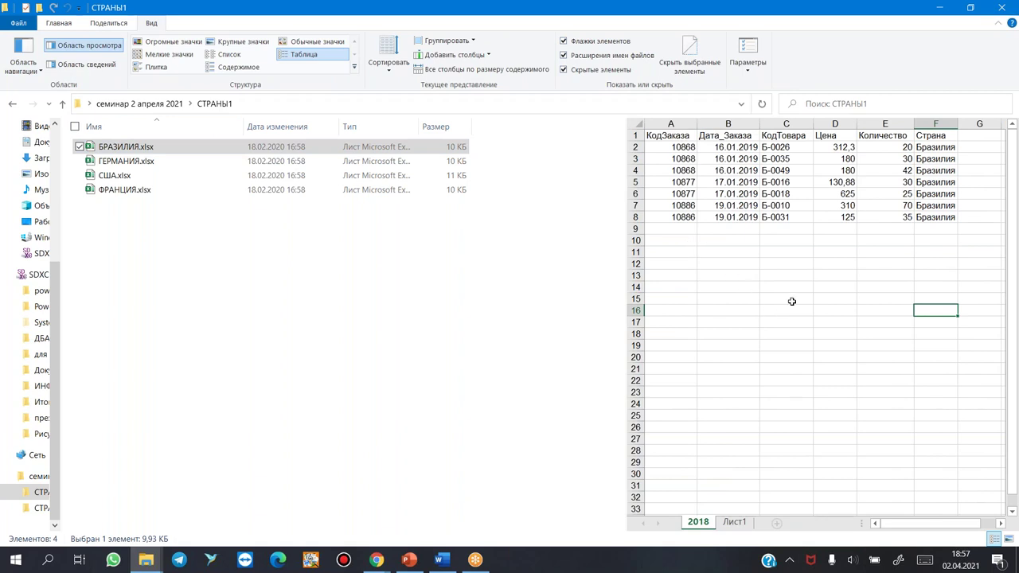
{"action": "left_click", "coordinate": [670, 124]}
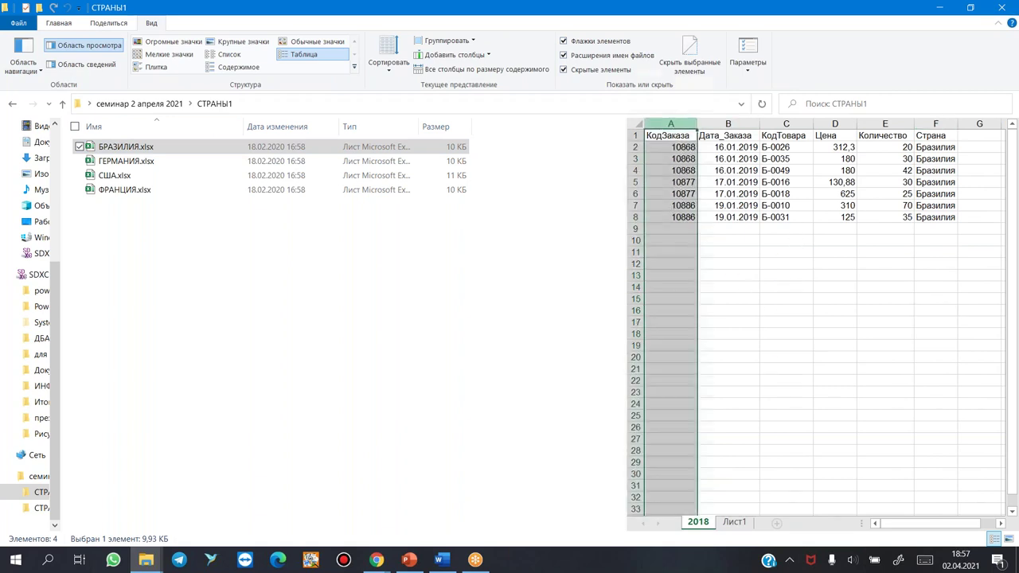
{"action": "left_click", "coordinate": [733, 123]}
{"action": "left_click", "coordinate": [786, 124]}
{"action": "left_click", "coordinate": [834, 124]}
{"action": "left_click", "coordinate": [885, 124]}
{"action": "left_click", "coordinate": [924, 124]}
{"action": "left_click", "coordinate": [936, 182]}
Step: Preview ГЕРМАНИЯ.xlsx and examine its 2018 sheet column by column from КодЗаказа to Страна
{"action": "left_click", "coordinate": [112, 163]}
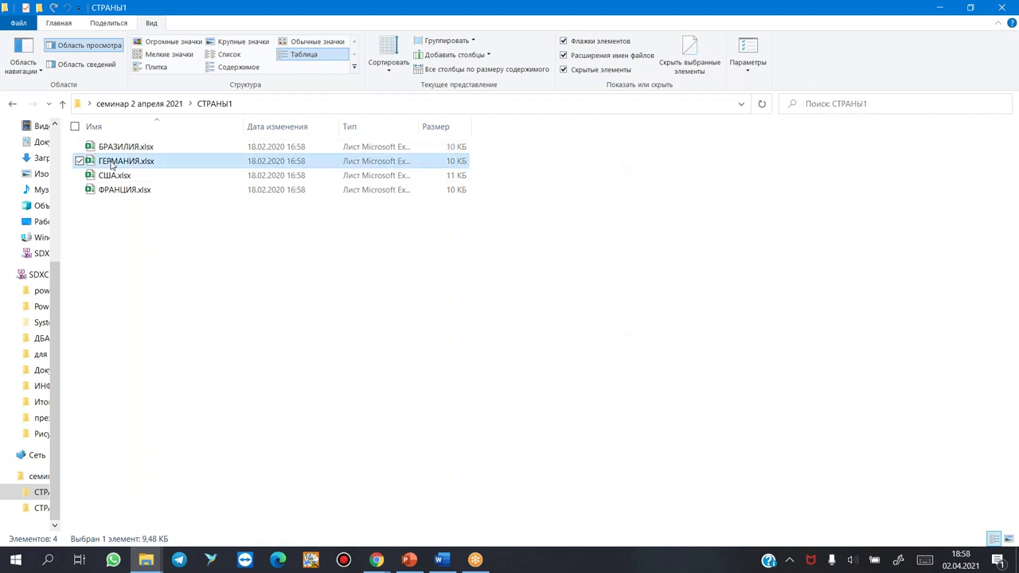
{"action": "left_click", "coordinate": [671, 124]}
{"action": "left_click", "coordinate": [728, 124]}
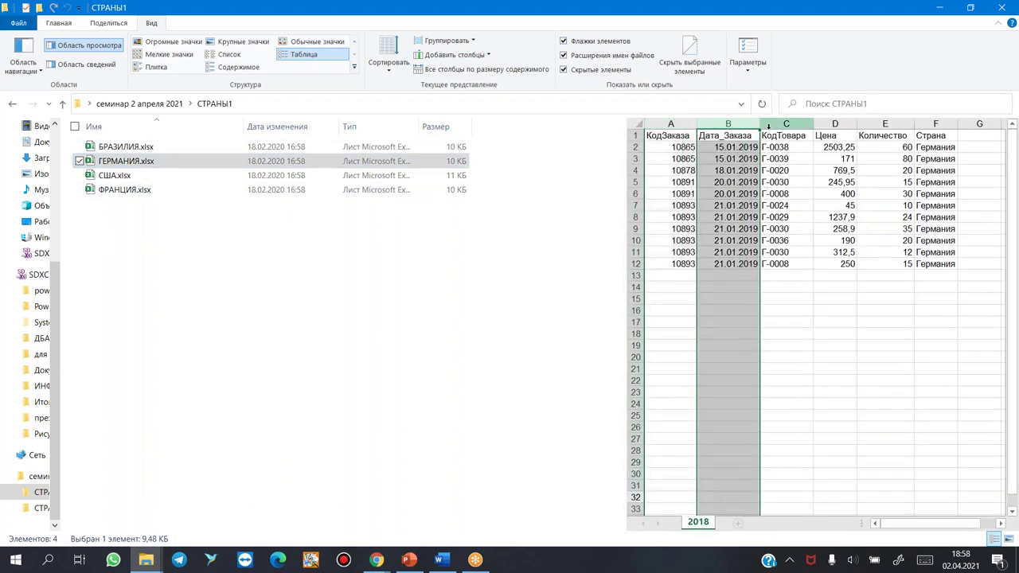
{"action": "left_click", "coordinate": [766, 125]}
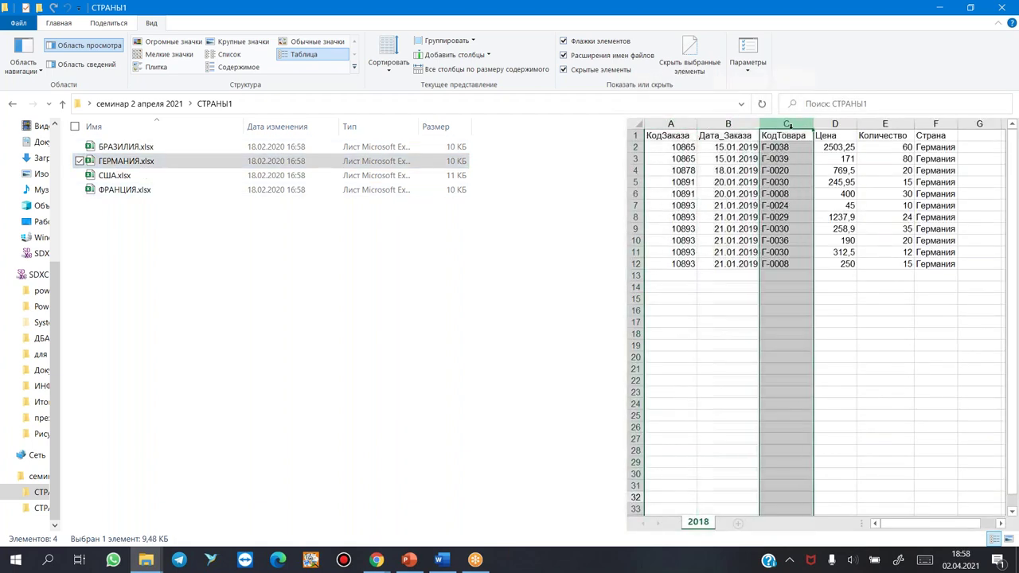
{"action": "left_click", "coordinate": [836, 124]}
{"action": "left_click", "coordinate": [885, 124]}
{"action": "left_click", "coordinate": [936, 135]}
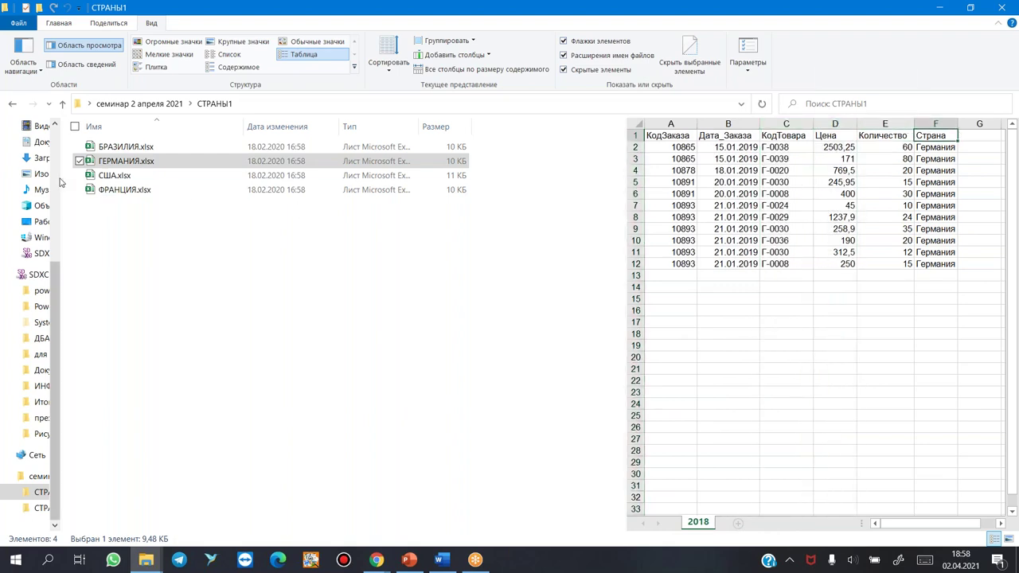
Step: Preview США.xlsx and ФРАНЦИЯ.xlsx and compare their columns with the 2018 sheet of БРАЗИЛИЯ.xlsx
{"action": "left_click", "coordinate": [111, 176]}
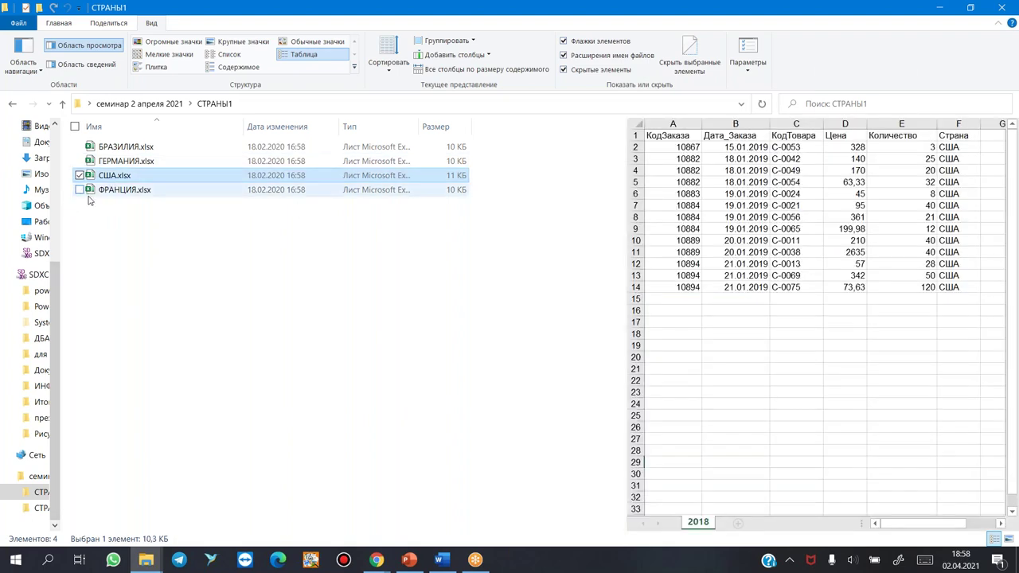
{"action": "left_click", "coordinate": [94, 195]}
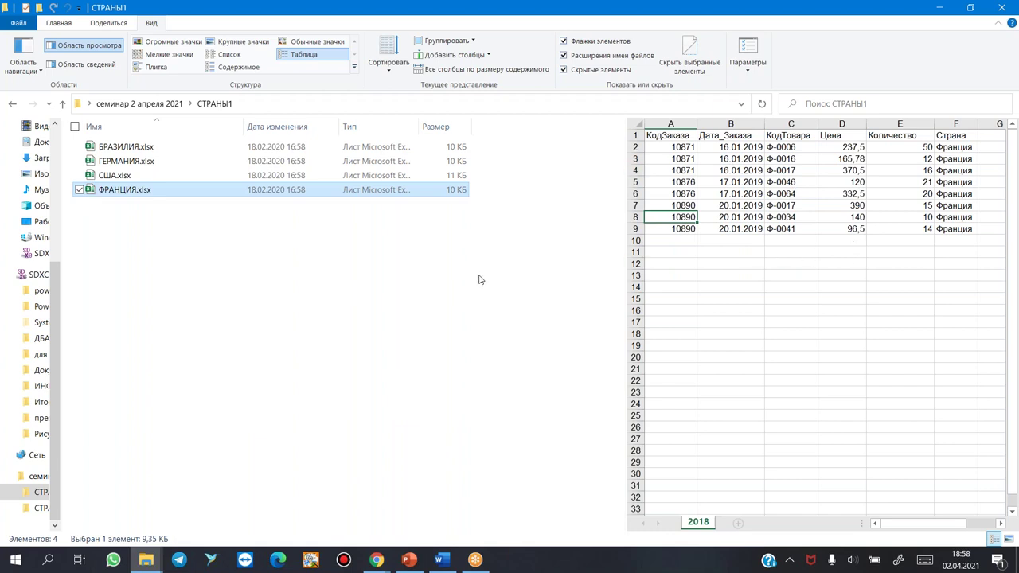
{"action": "left_click", "coordinate": [361, 251]}
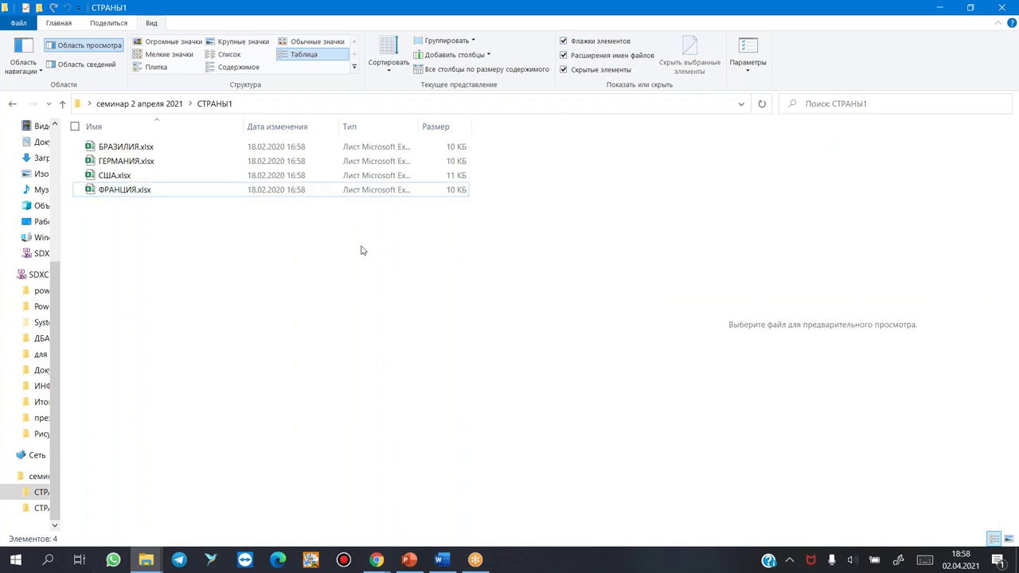
{"action": "left_click", "coordinate": [105, 151]}
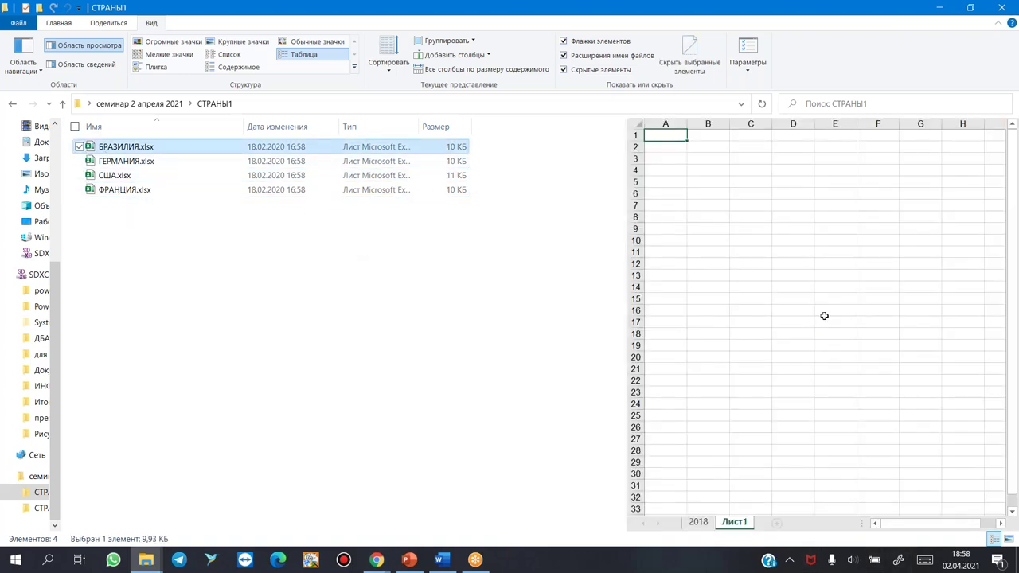
{"action": "left_click", "coordinate": [699, 522]}
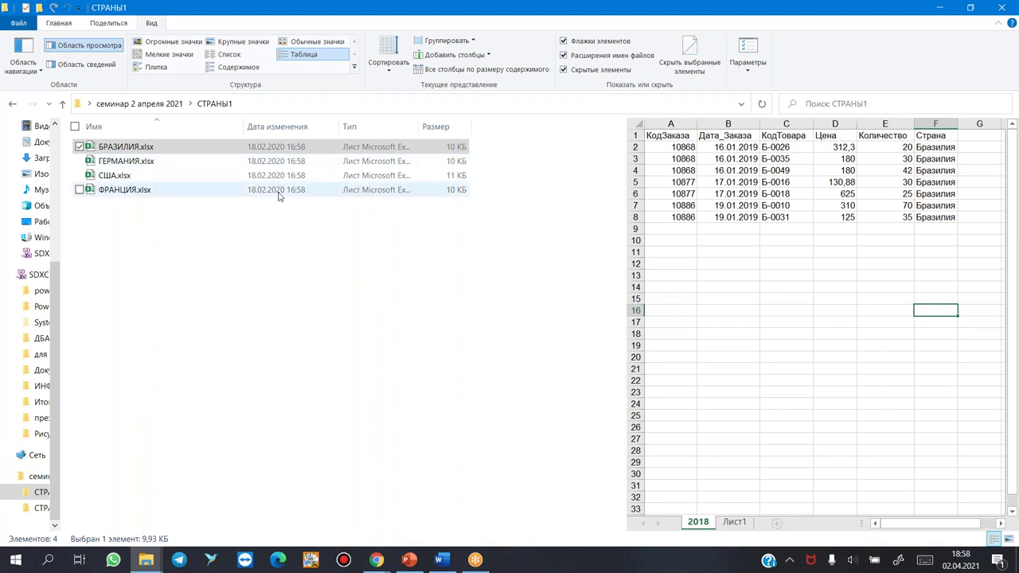
{"action": "left_click", "coordinate": [195, 226]}
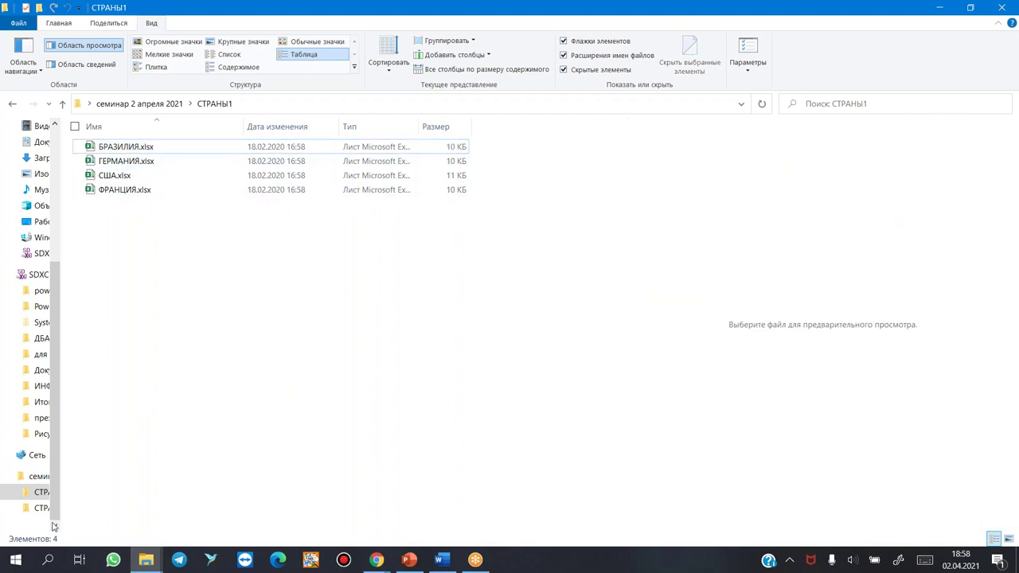
Step: Start Excel and create a new blank workbook
{"action": "left_click", "coordinate": [16, 560]}
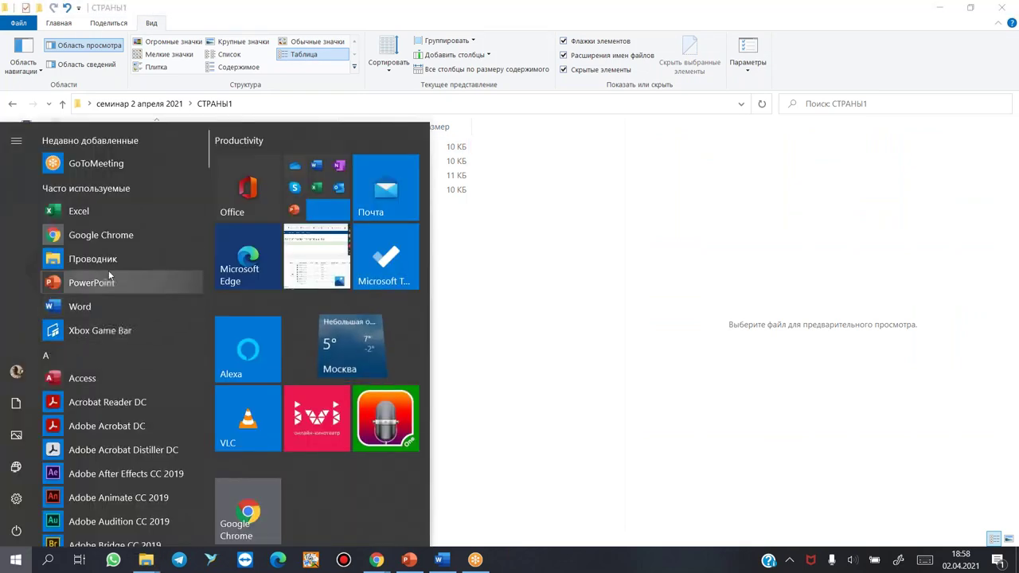
{"action": "left_click", "coordinate": [85, 212]}
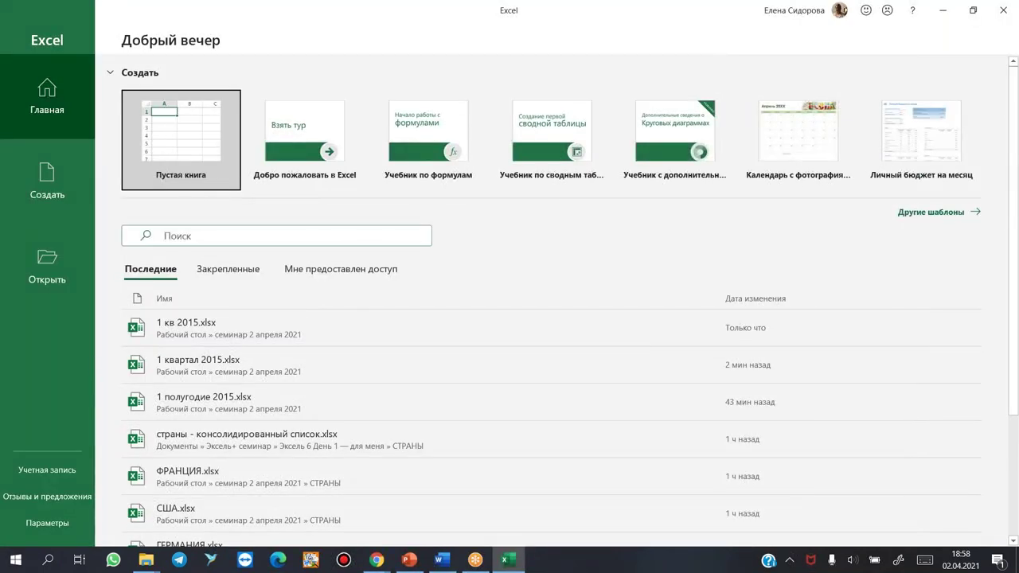
{"action": "left_click", "coordinate": [196, 132]}
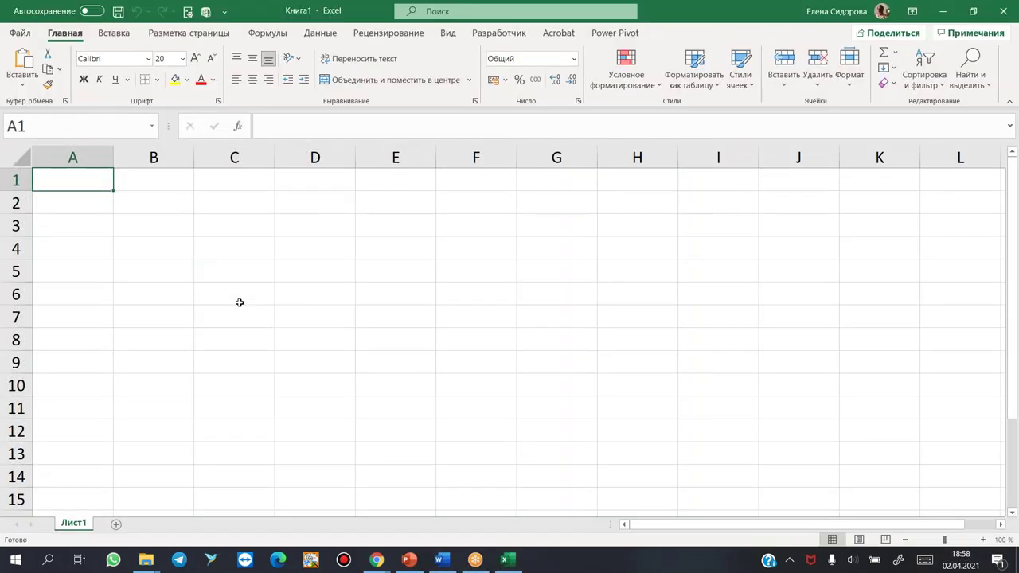
Step: Save the workbook as страны1 in the СТРАНЫ1 folder inside семинар 2 апреля 2021
{"action": "key", "text": "F12"}
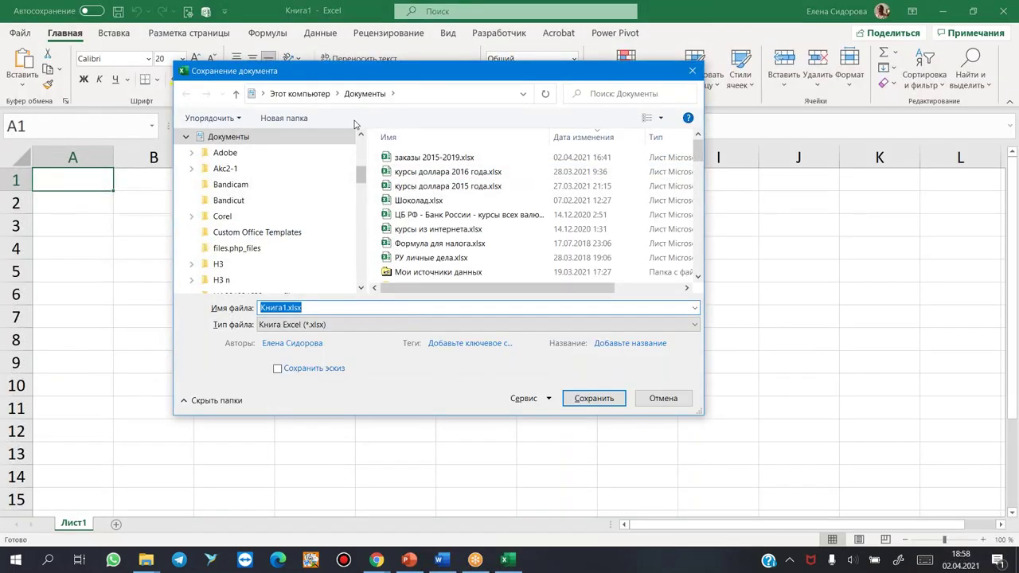
{"action": "scroll", "coordinate": [350, 179], "scroll_direction": "up", "scroll_amount": 5}
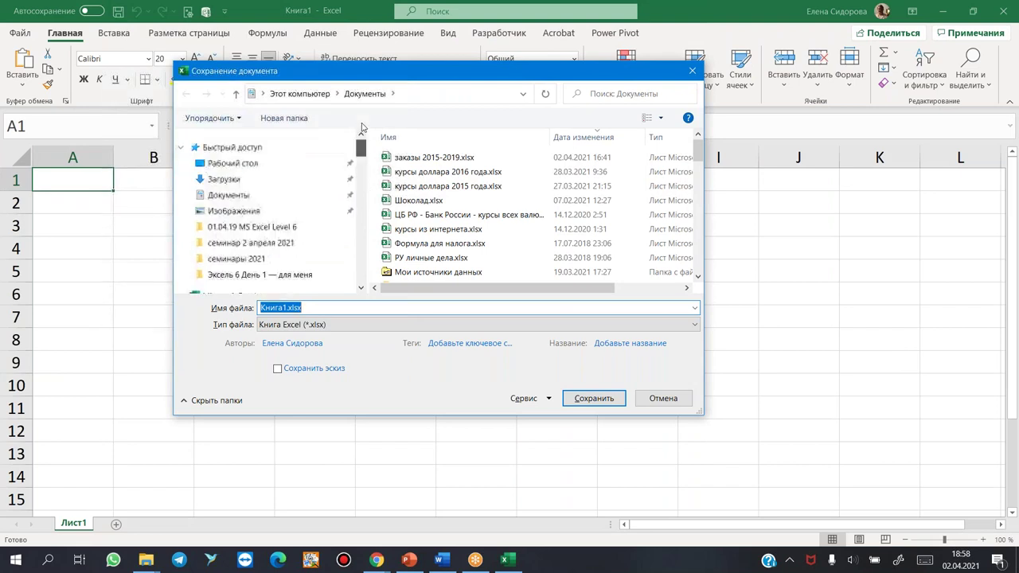
{"action": "left_click", "coordinate": [256, 262]}
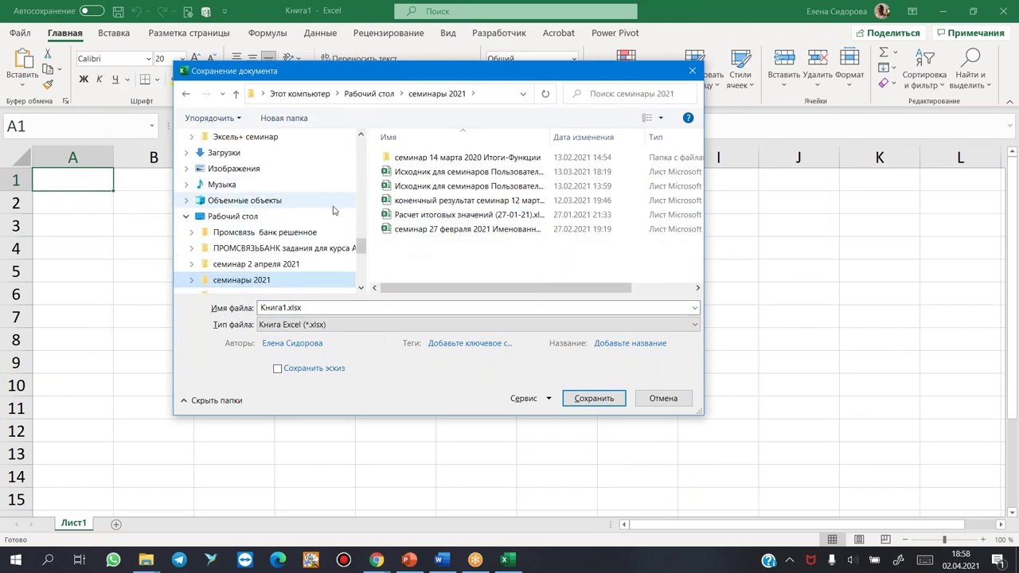
{"action": "left_click", "coordinate": [286, 266]}
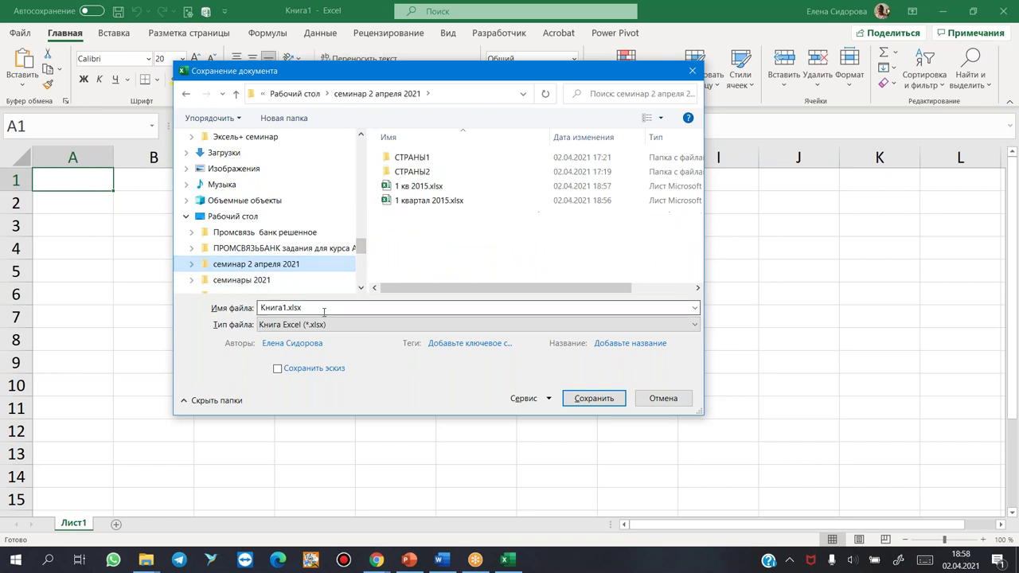
{"action": "double_click", "coordinate": [324, 311]}
{"action": "type", "text": "страны"}
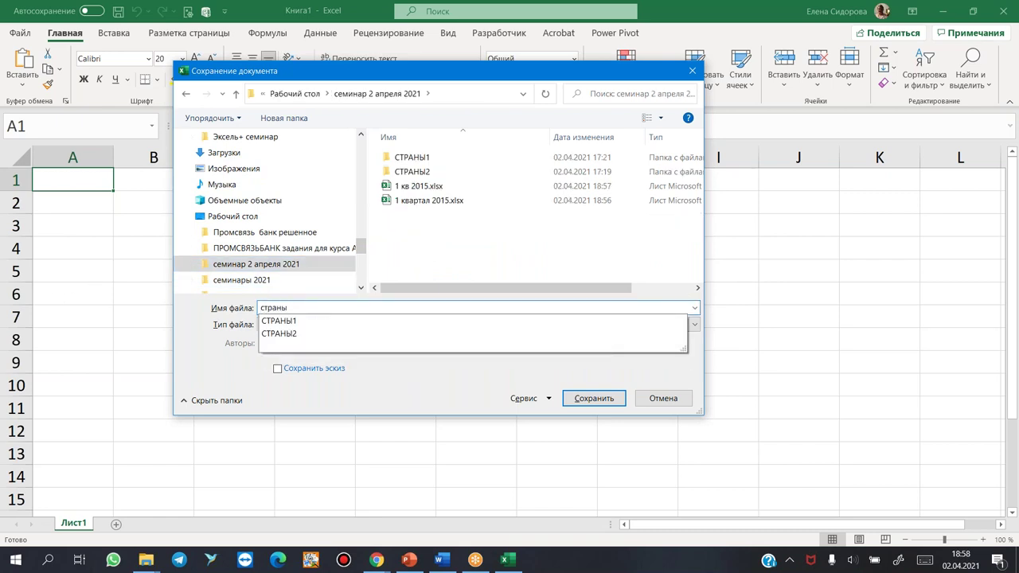
{"action": "type", "text": "1"}
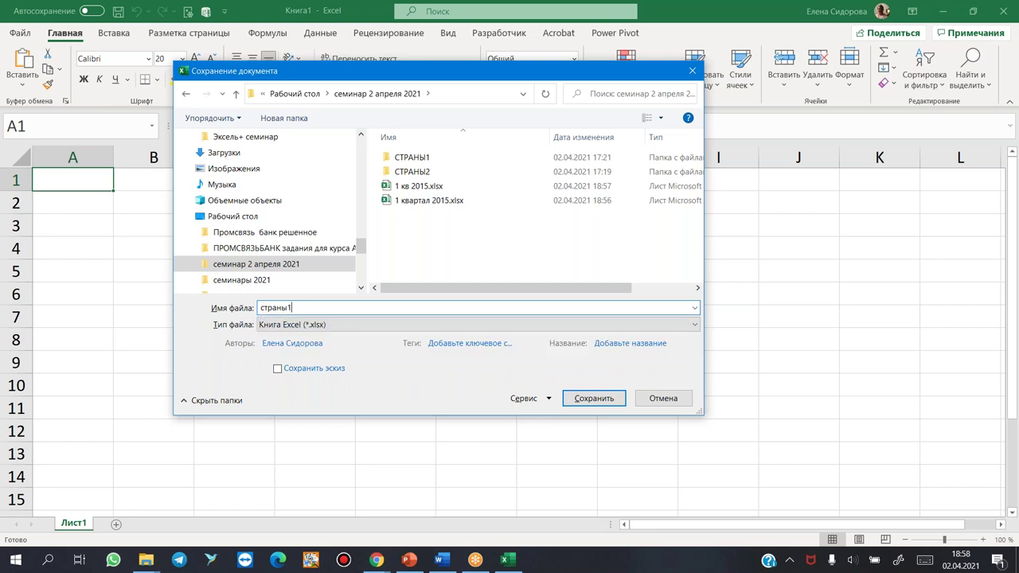
{"action": "left_click", "coordinate": [590, 403]}
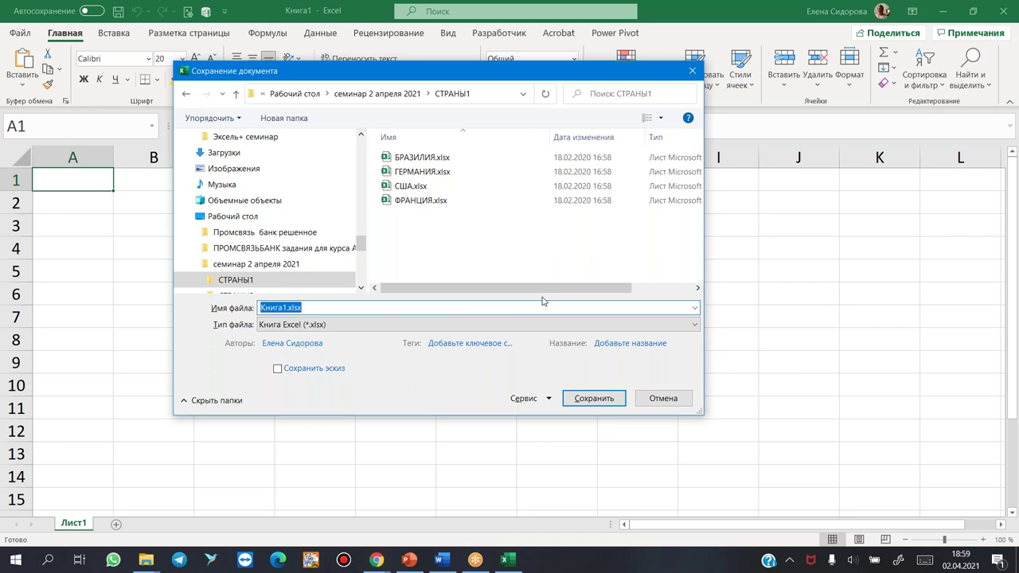
{"action": "type", "text": "страны1"}
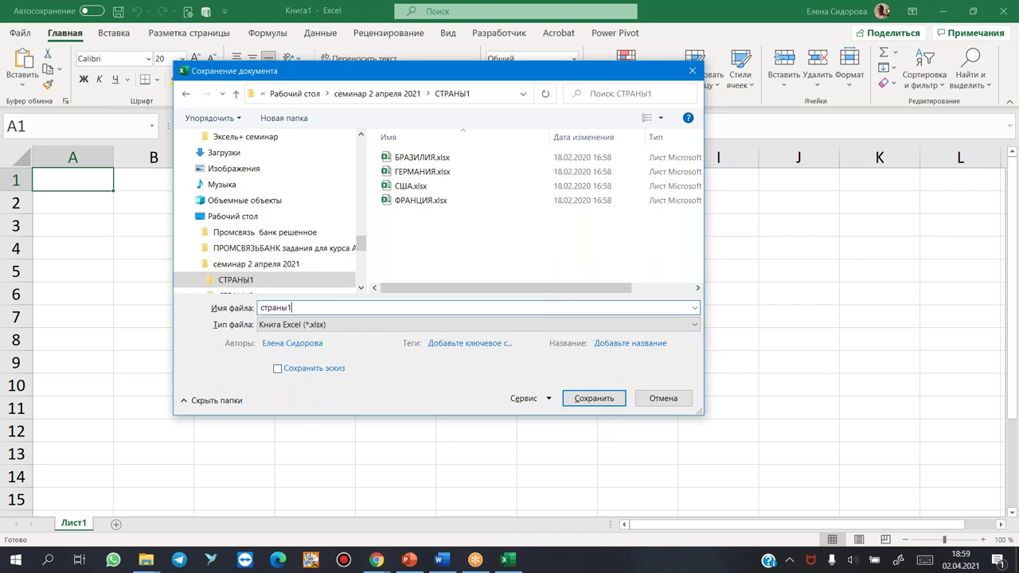
{"action": "left_click", "coordinate": [606, 400]}
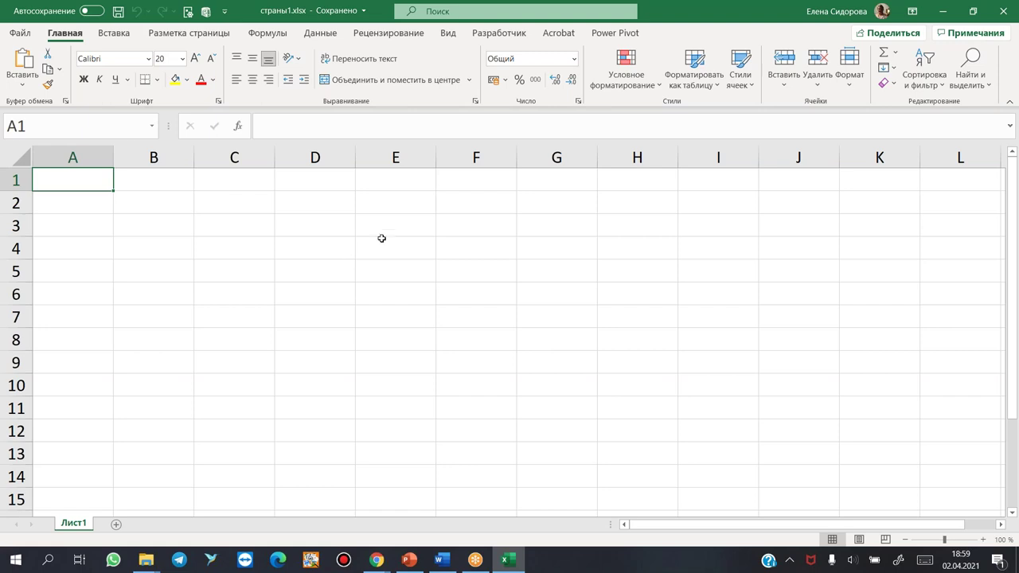
Step: Import data from the workbook БРАЗИЛИЯ.xlsx in the СТРАНЫ1 folder
{"action": "left_click", "coordinate": [323, 33]}
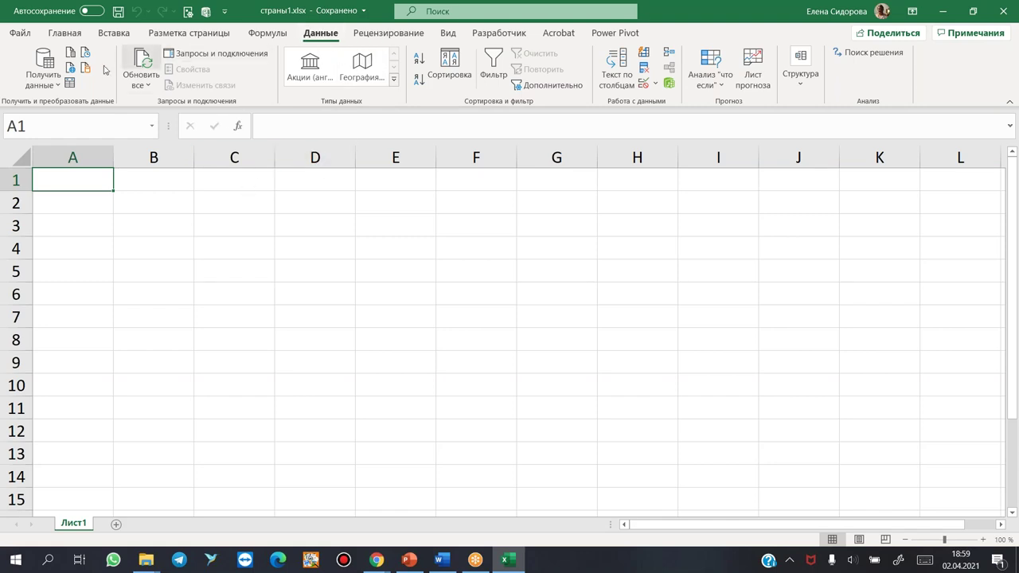
{"action": "left_click", "coordinate": [44, 76]}
{"action": "mouse_move", "coordinate": [110, 107]}
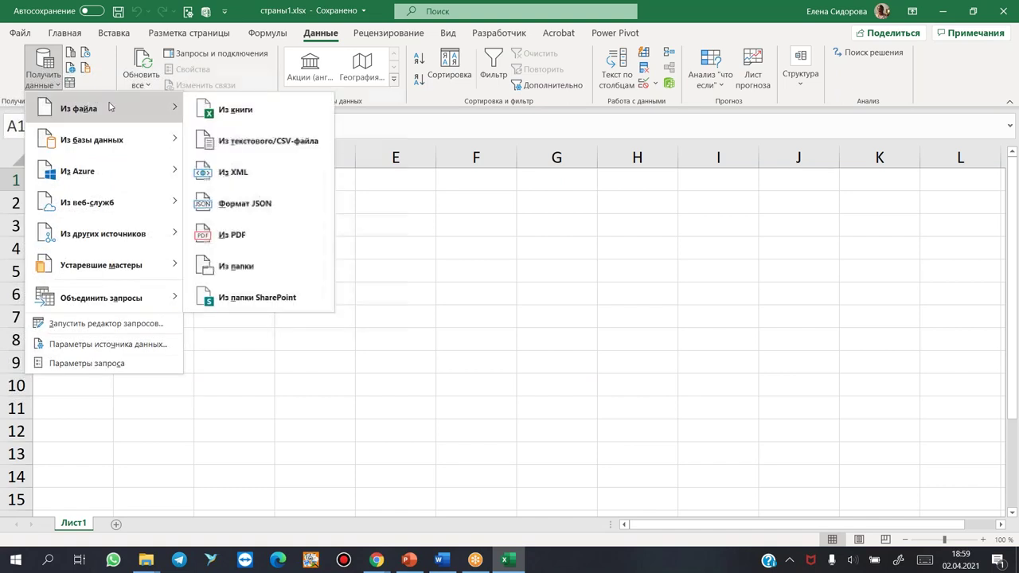
{"action": "left_click", "coordinate": [235, 109]}
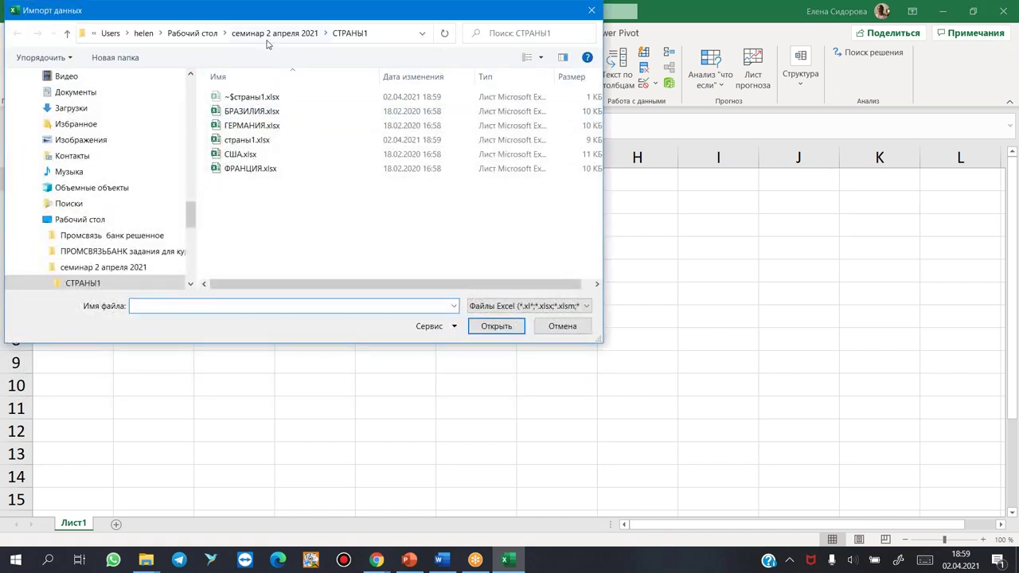
{"action": "left_click_drag", "start_coordinate": [350, 21], "coordinate": [365, 35]}
{"action": "left_click", "coordinate": [373, 158]}
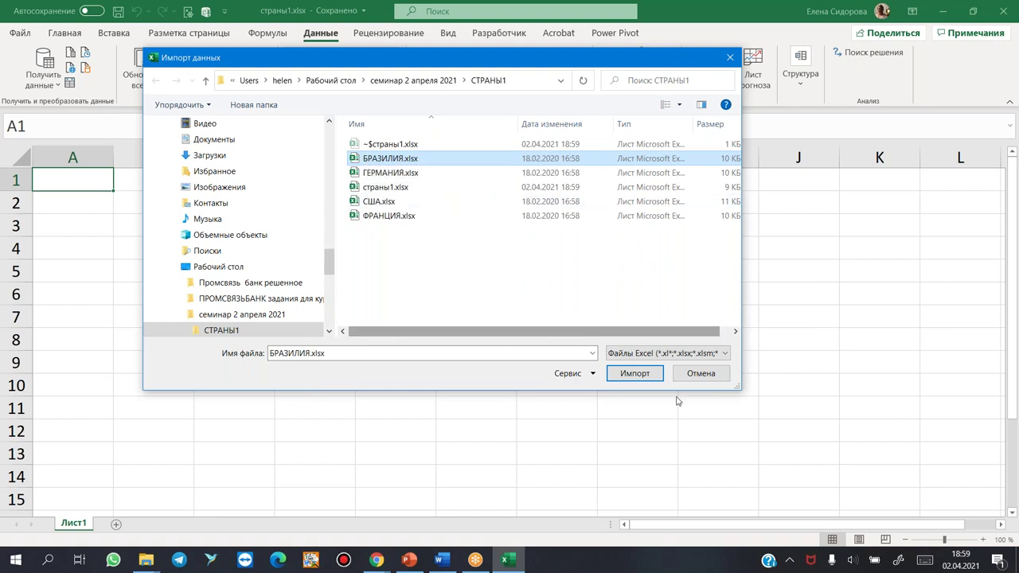
{"action": "left_click", "coordinate": [629, 374]}
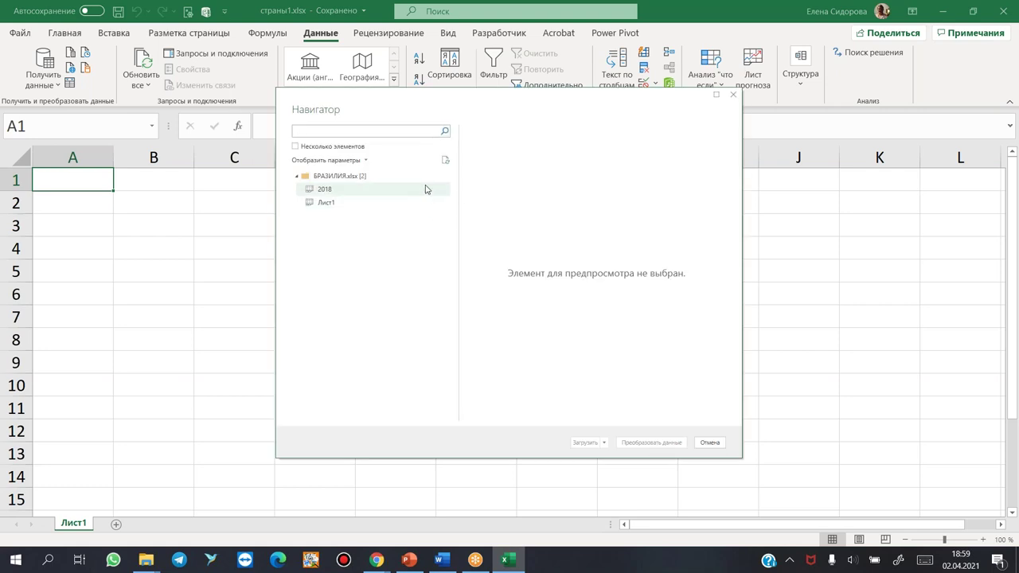
Step: Load the 2018 sheet of БРАЗИЛИЯ.xlsx as a connection only and widen the queries and connections pane
{"action": "left_click", "coordinate": [312, 192]}
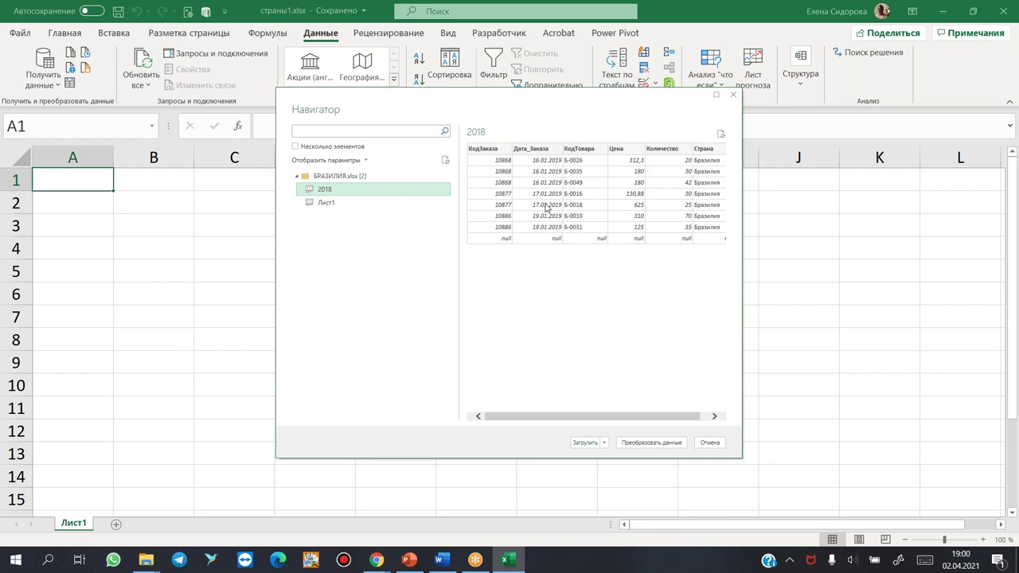
{"action": "left_click", "coordinate": [605, 444]}
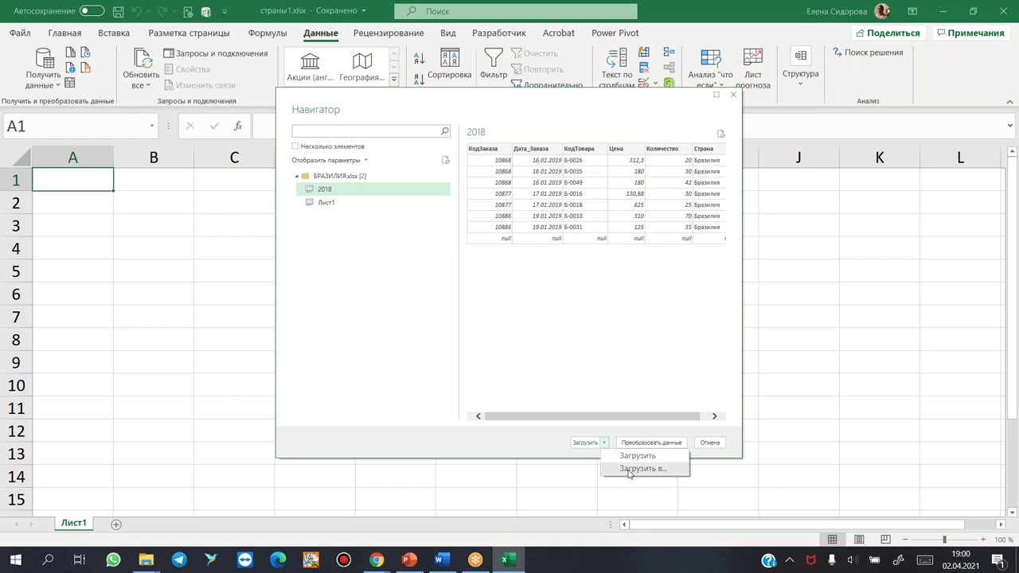
{"action": "left_click", "coordinate": [629, 471]}
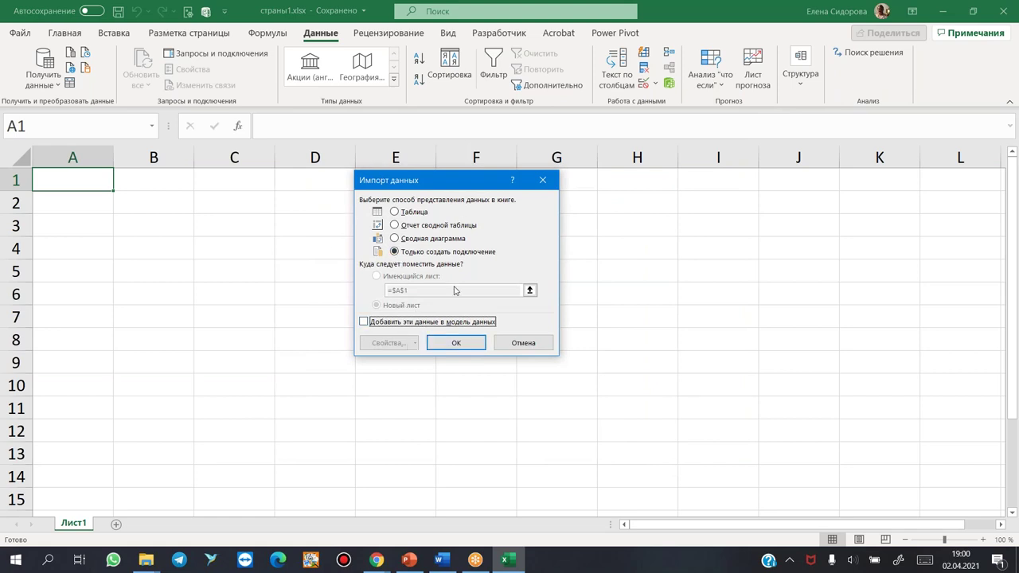
{"action": "left_click", "coordinate": [451, 344]}
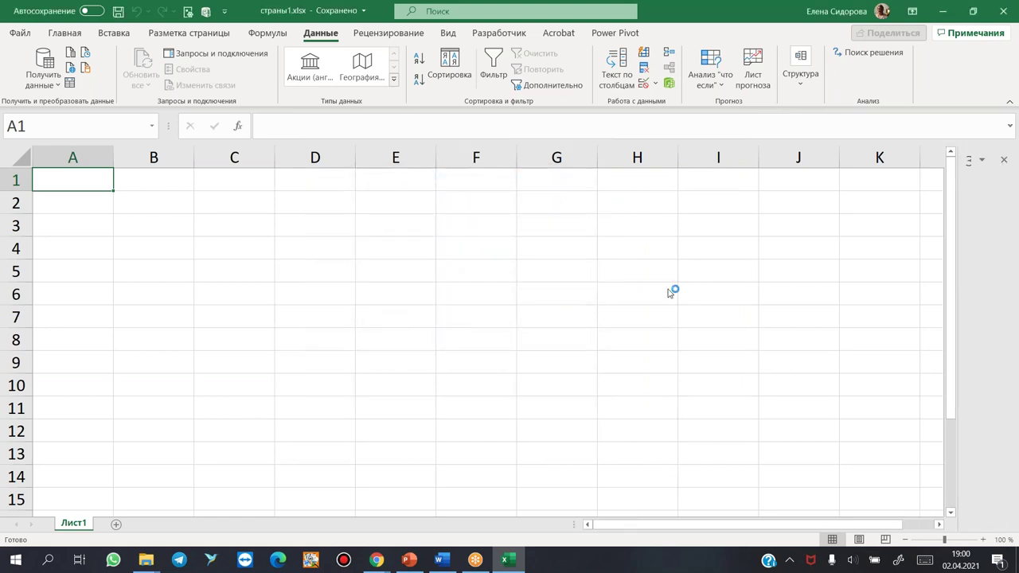
{"action": "left_click_drag", "start_coordinate": [957, 259], "coordinate": [828, 263]}
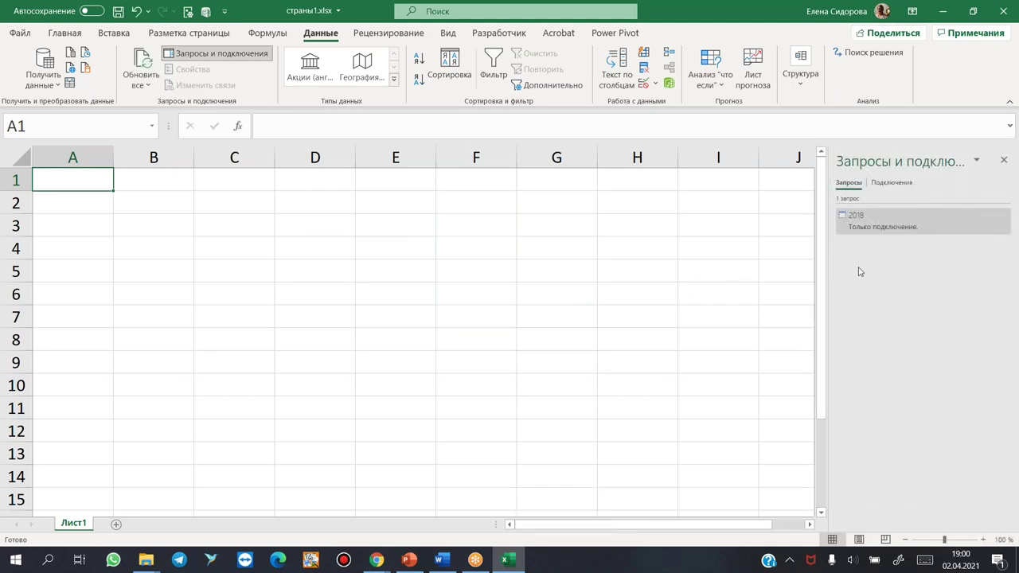
Step: Duplicate the 2018 query and change the copy's Источник step to read ГЕРМАНИЯ.xlsx from the СТРАНЫ1 folder
{"action": "right_click", "coordinate": [867, 228]}
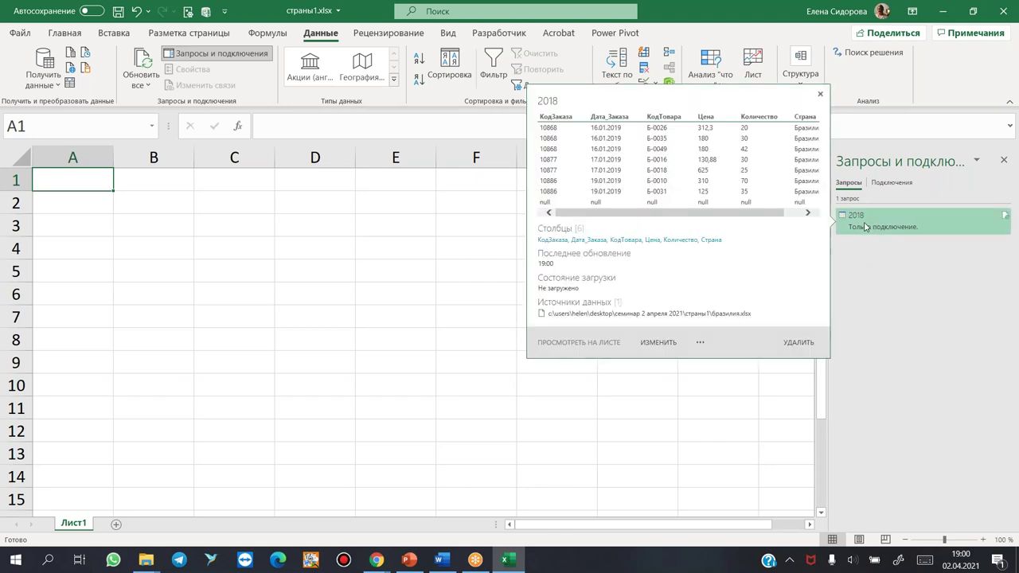
{"action": "left_click", "coordinate": [882, 329]}
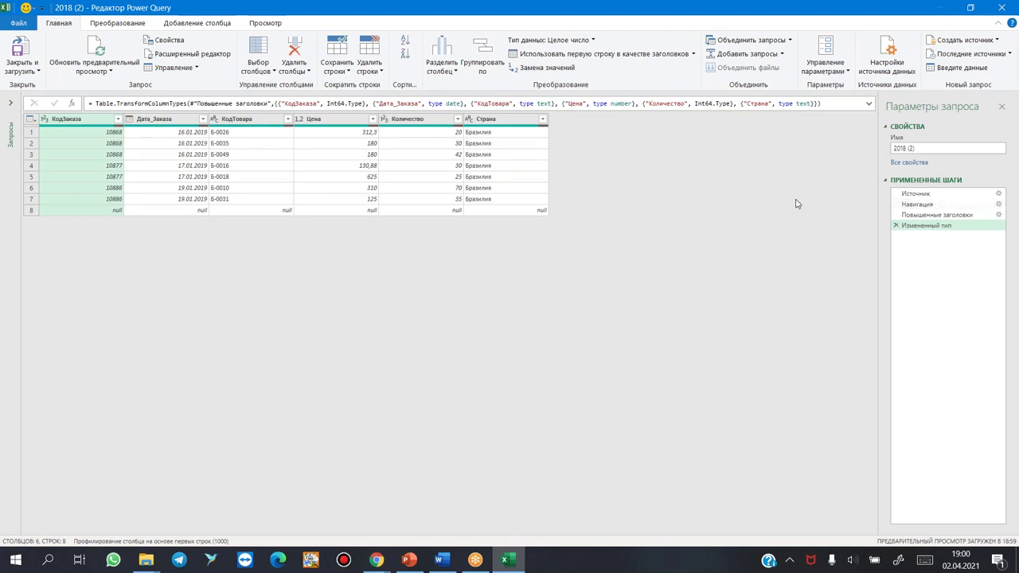
{"action": "left_click", "coordinate": [905, 194]}
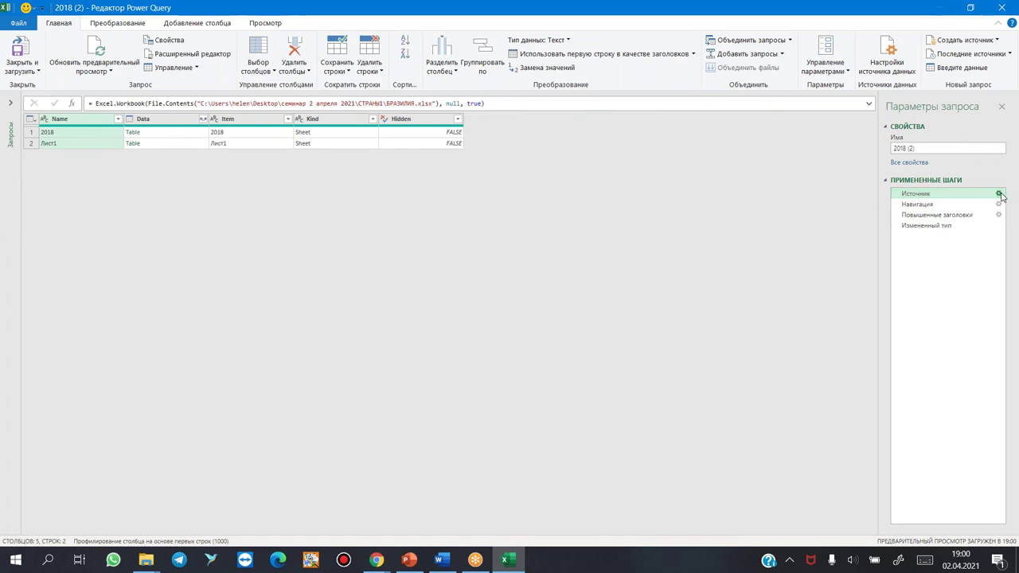
{"action": "left_click", "coordinate": [1000, 194]}
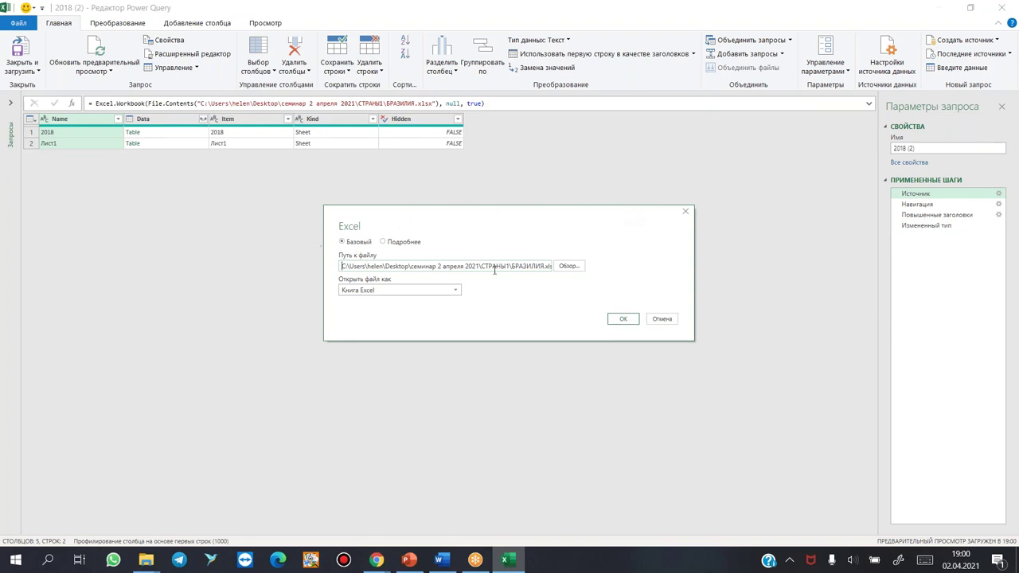
{"action": "left_click", "coordinate": [565, 267]}
{"action": "double_click", "coordinate": [358, 173]}
{"action": "left_click_drag", "start_coordinate": [509, 265], "coordinate": [545, 266]}
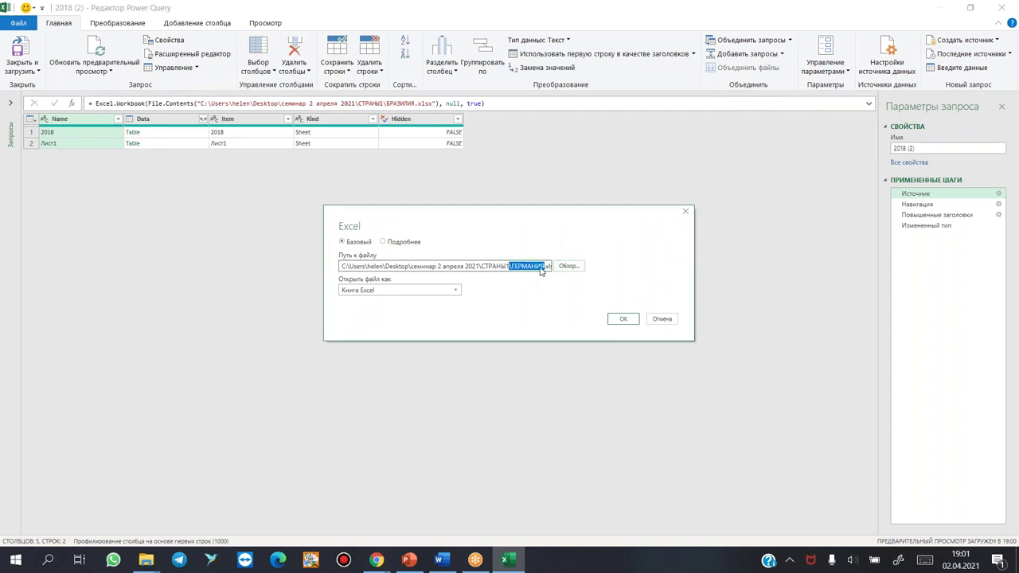
{"action": "left_click", "coordinate": [617, 228]}
{"action": "left_click", "coordinate": [623, 321]}
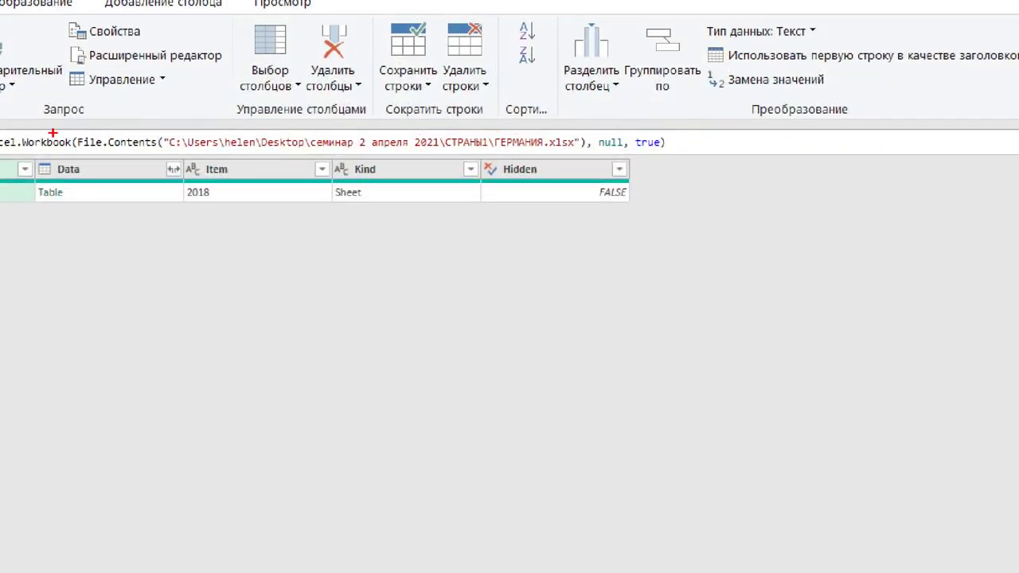
{"action": "left_click_drag", "start_coordinate": [490, 129], "coordinate": [545, 151]}
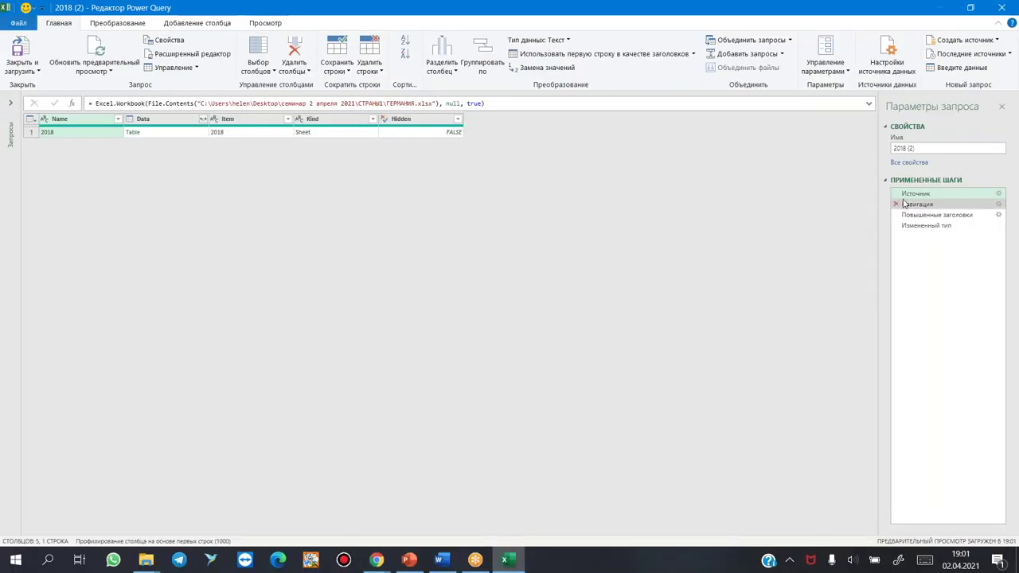
Step: Check each applied step of the 2018 (2) query through Измененный тип and rename the query Германия
{"action": "left_click", "coordinate": [911, 204]}
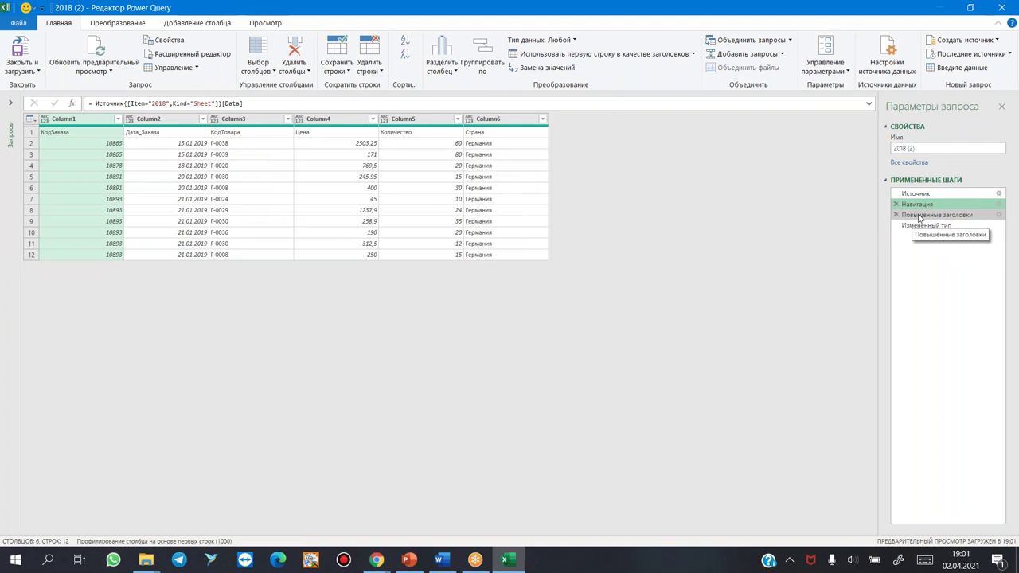
{"action": "left_click", "coordinate": [919, 216]}
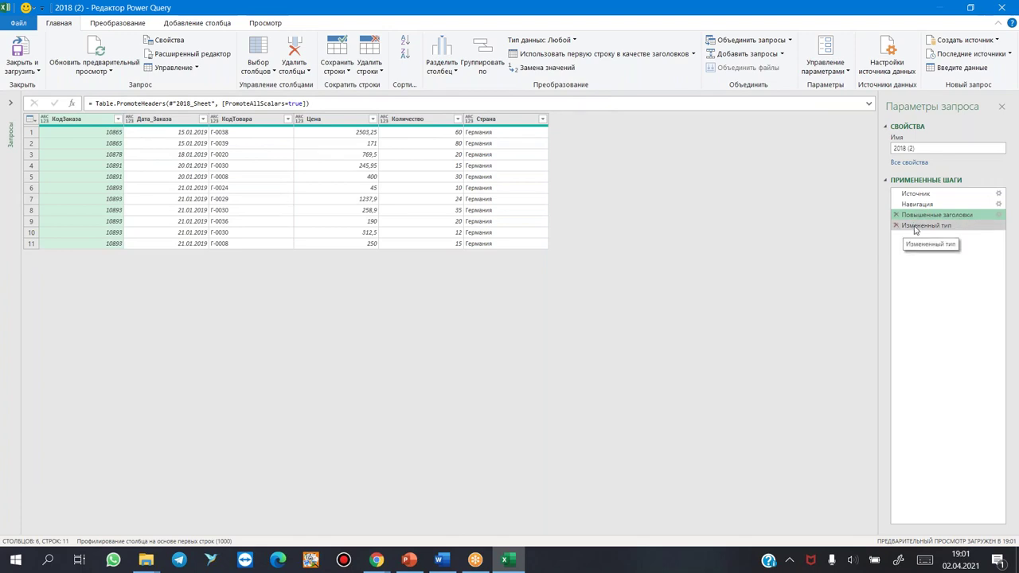
{"action": "left_click", "coordinate": [915, 227]}
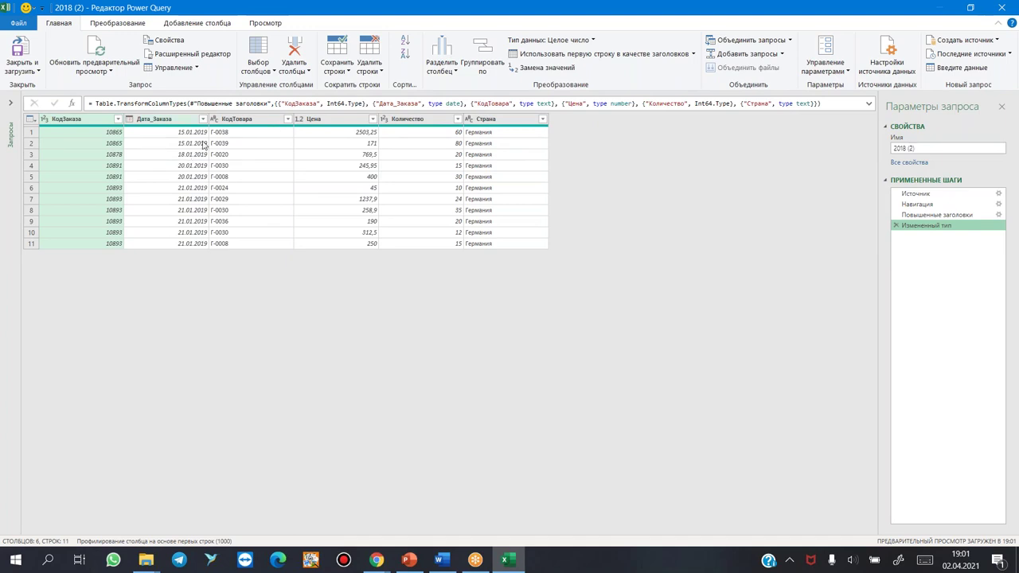
{"action": "left_click", "coordinate": [939, 150]}
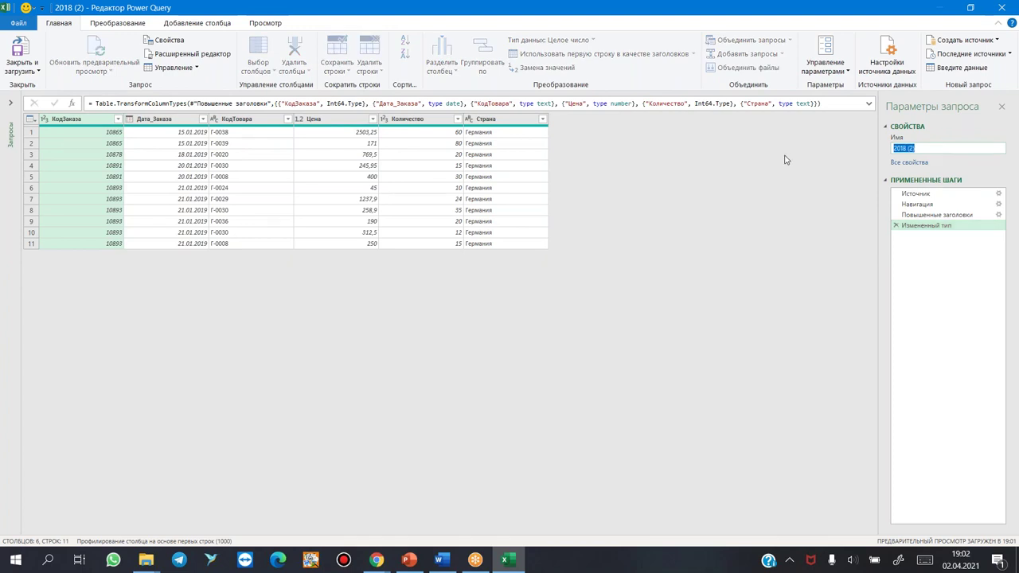
{"action": "type", "text": "Г"}
{"action": "key", "text": "Return"}
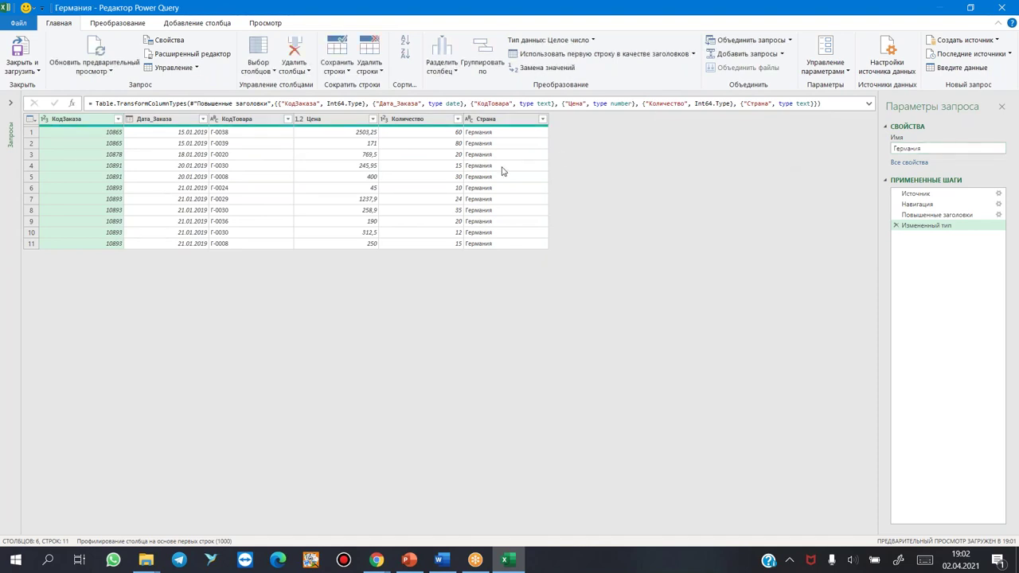
Step: Expand the list of queries and rename the original 2018 query Бразилия
{"action": "left_click", "coordinate": [11, 106]}
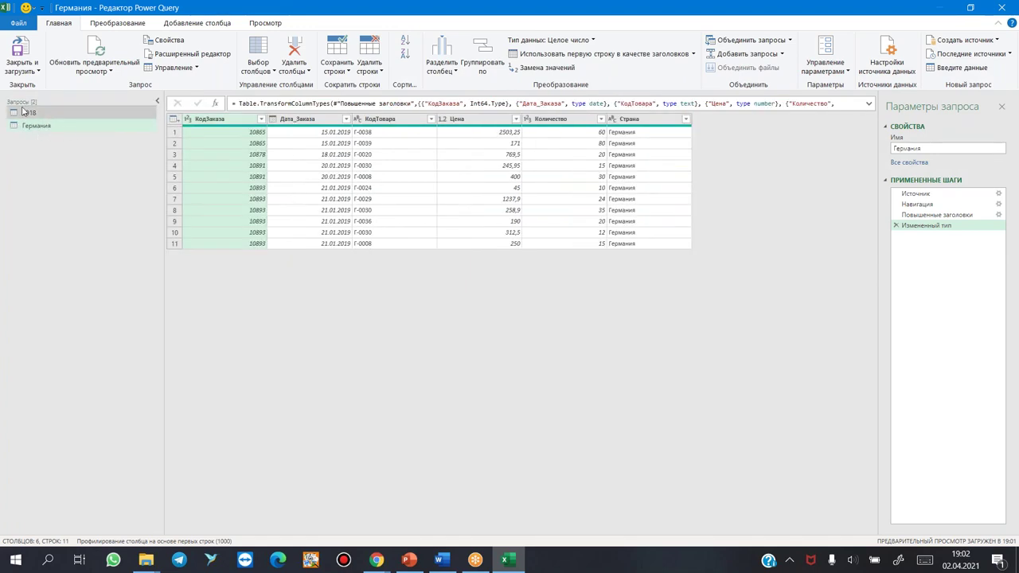
{"action": "right_click", "coordinate": [27, 113]}
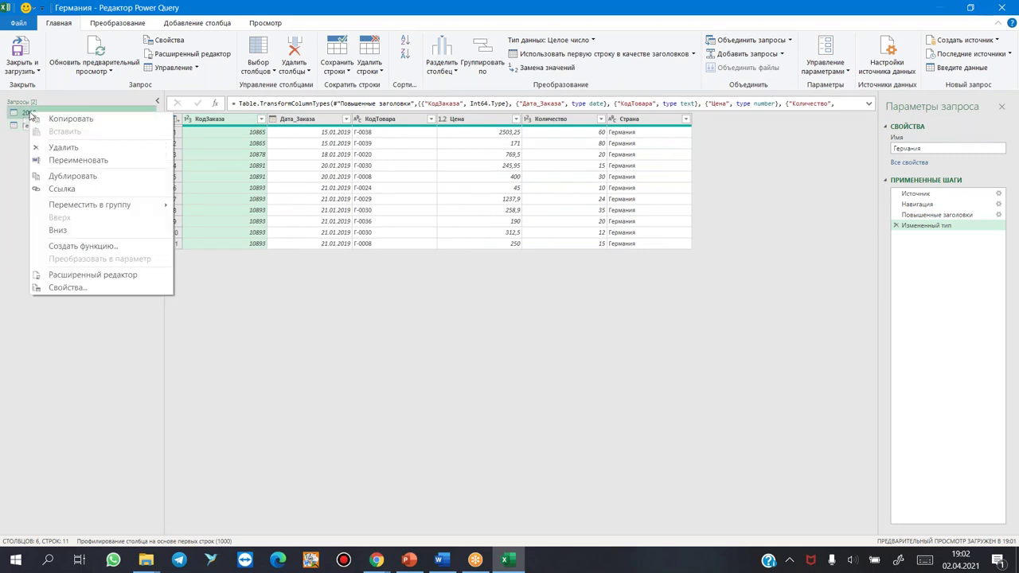
{"action": "left_click", "coordinate": [80, 162]}
{"action": "type", "text": "Бразилия"}
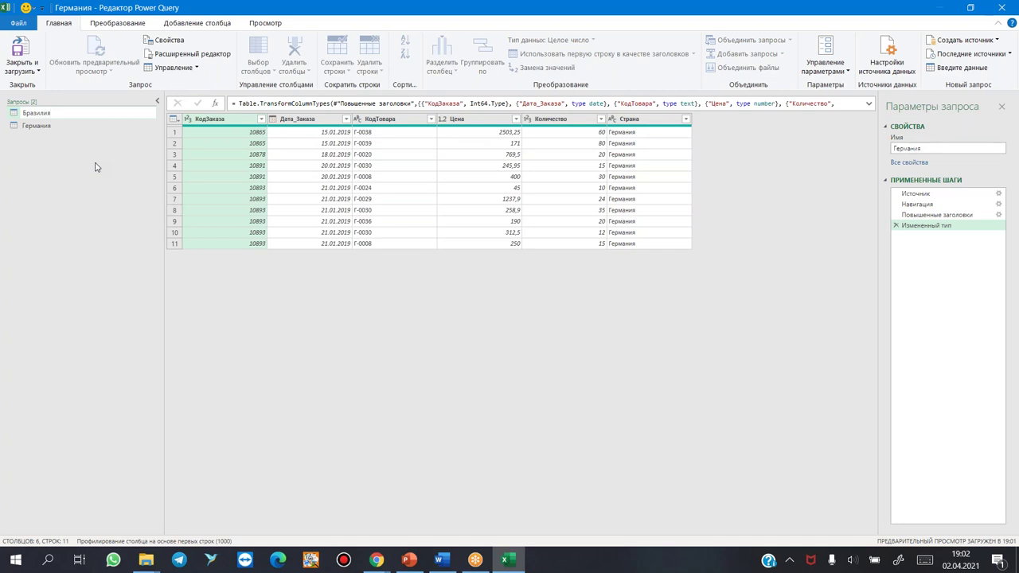
{"action": "key", "text": "Return"}
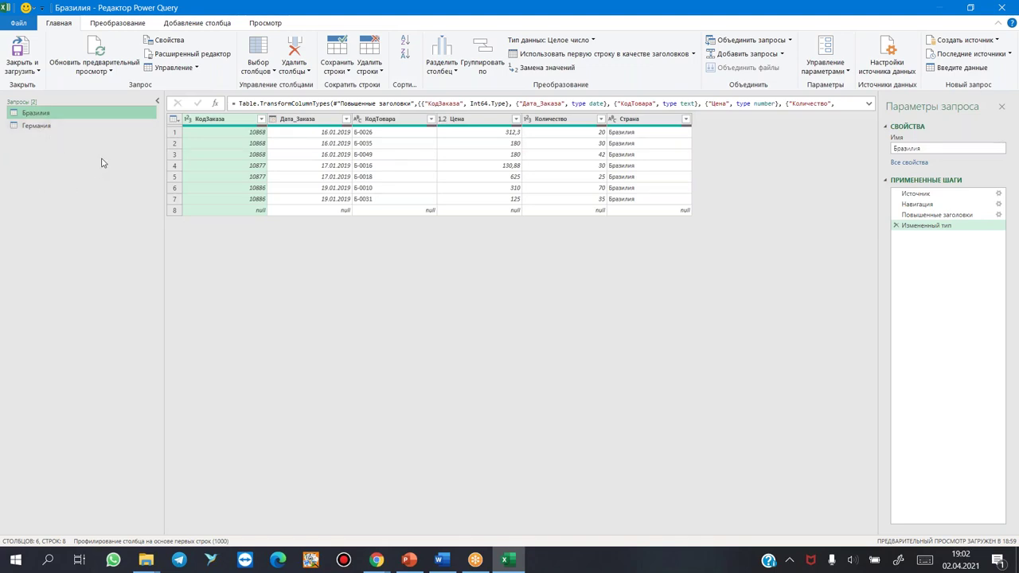
Step: Duplicate the Германия query and change the copy's Источник step to read ФРАНЦИЯ.xlsx from the СТРАНЫ1 folder
{"action": "right_click", "coordinate": [35, 128]}
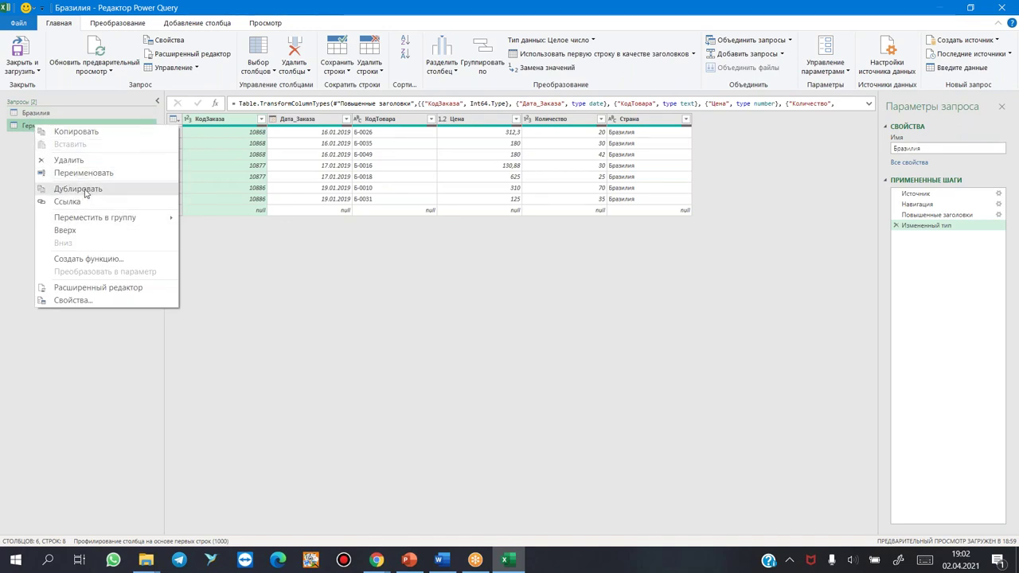
{"action": "left_click", "coordinate": [78, 189]}
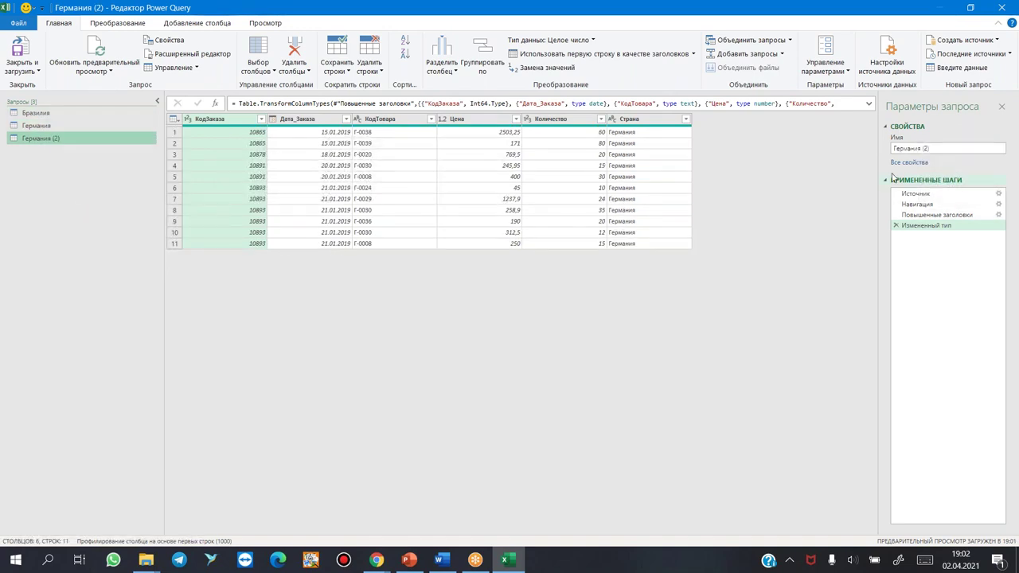
{"action": "left_click", "coordinate": [1000, 194]}
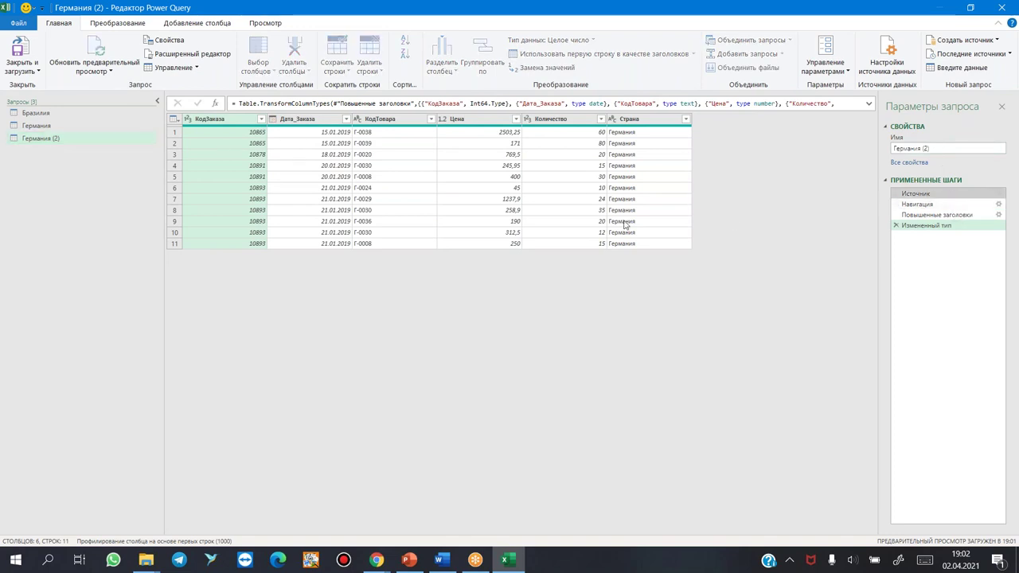
{"action": "left_click", "coordinate": [568, 266]}
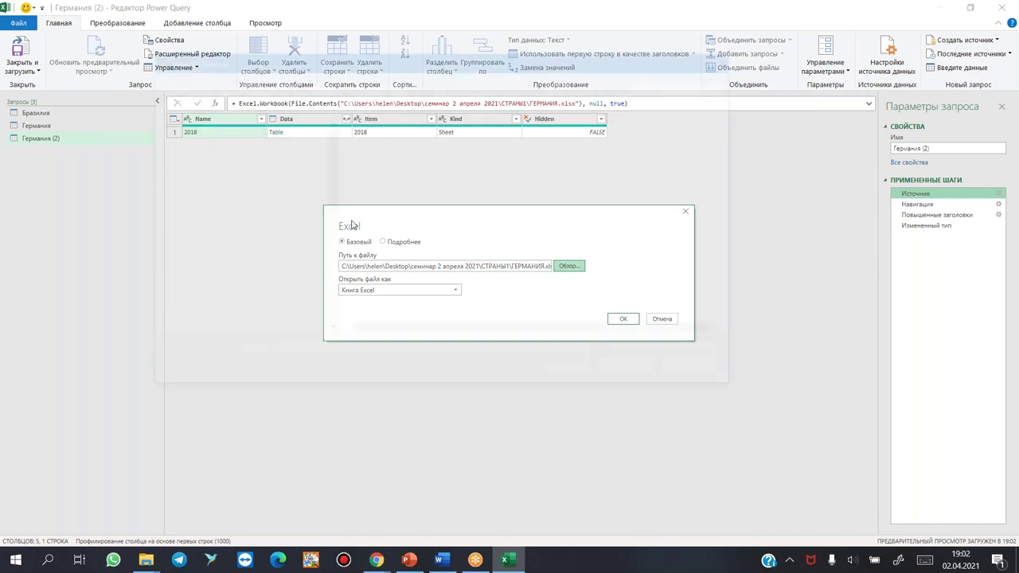
{"action": "left_click", "coordinate": [356, 218]}
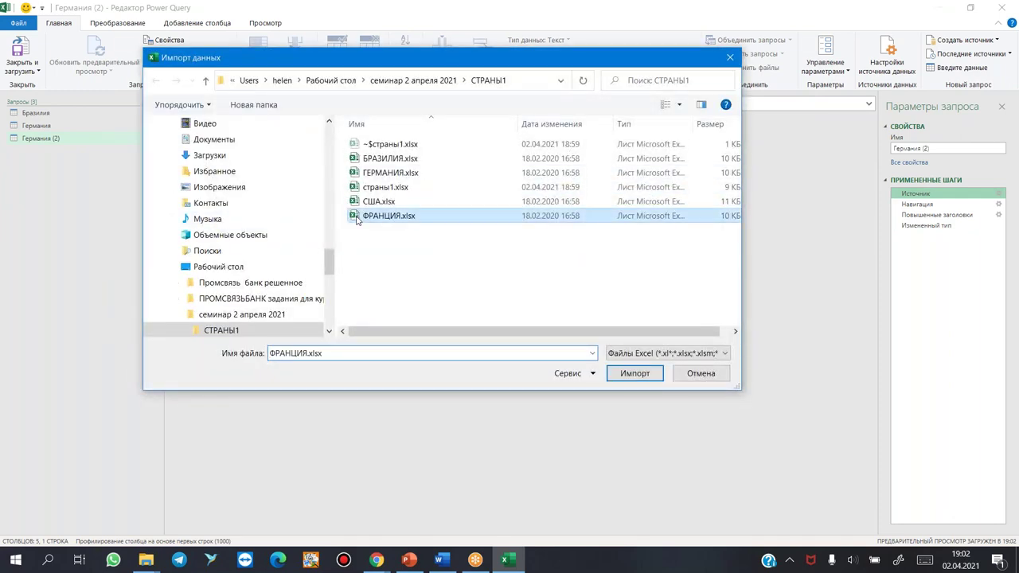
{"action": "double_click", "coordinate": [357, 221]}
{"action": "left_click", "coordinate": [621, 319]}
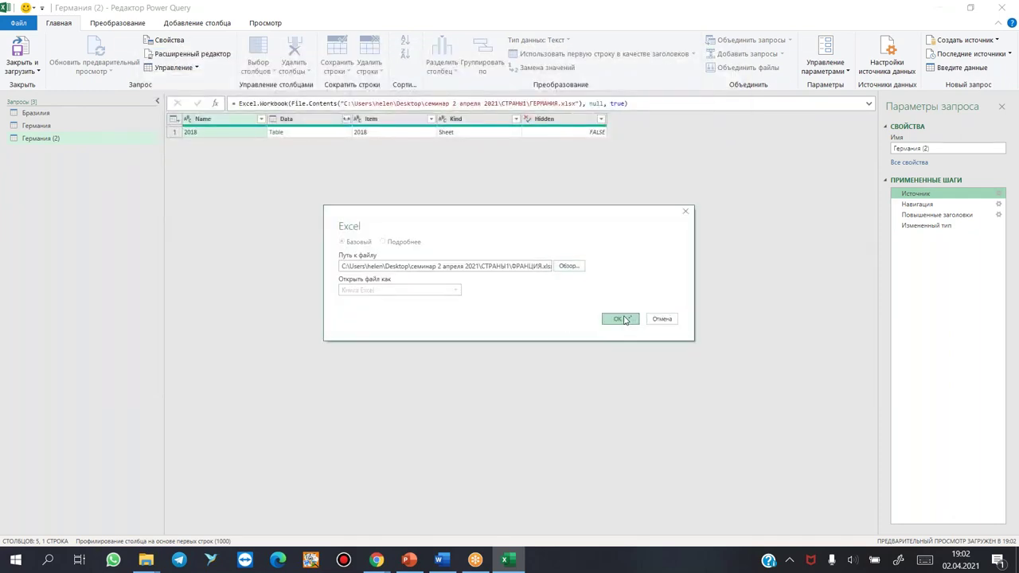
Step: Rename the copy of the Германия query США
{"action": "left_click", "coordinate": [942, 146]}
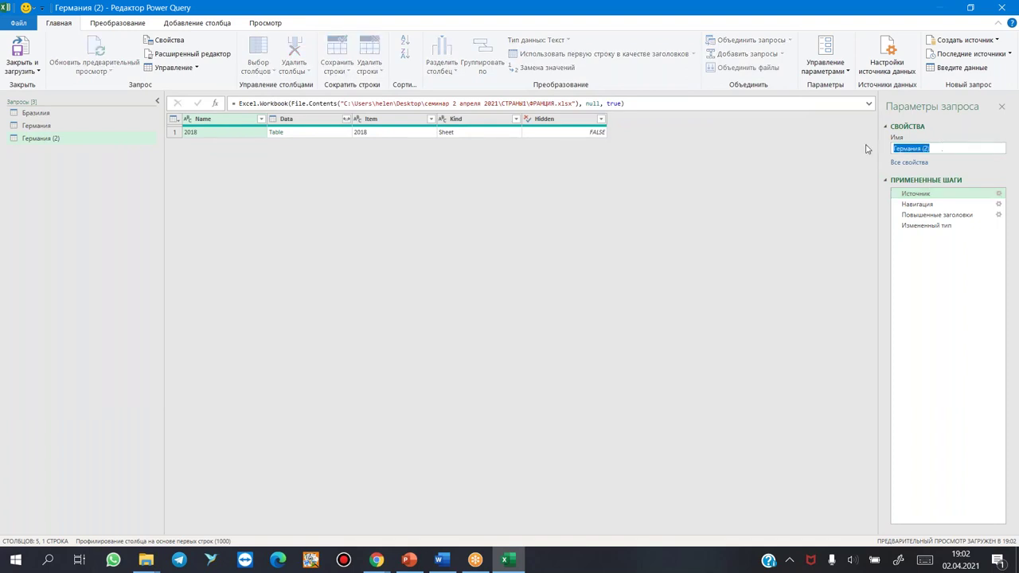
{"action": "type", "text": "Ф"}
{"action": "key", "text": "Return"}
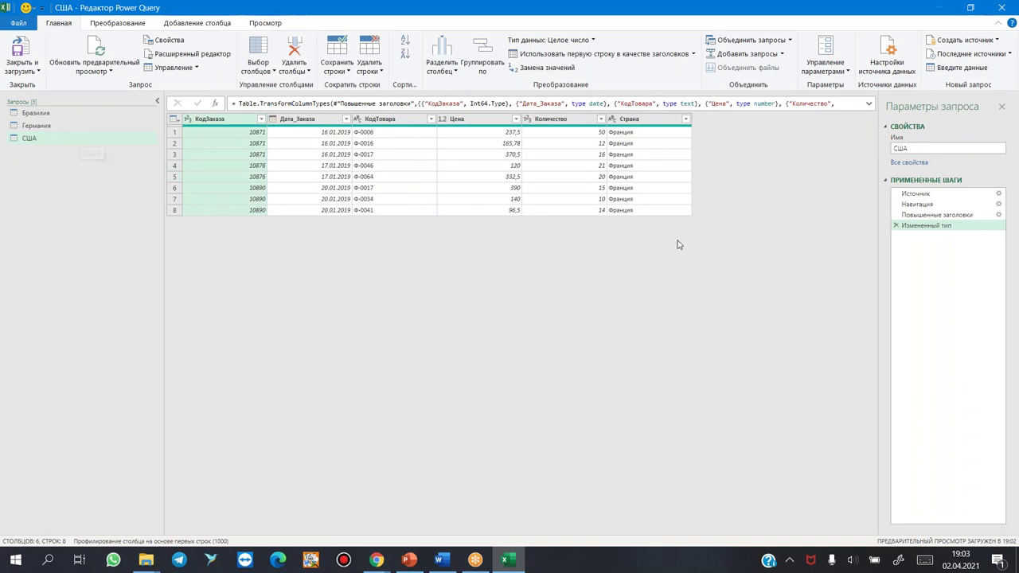
Step: Check the applied steps of the query that reads ФРАНЦИЯ.xlsx and rename the query Франция
{"action": "left_click", "coordinate": [923, 194]}
{"action": "left_click", "coordinate": [919, 205]}
{"action": "left_click", "coordinate": [919, 215]}
{"action": "left_click", "coordinate": [923, 225]}
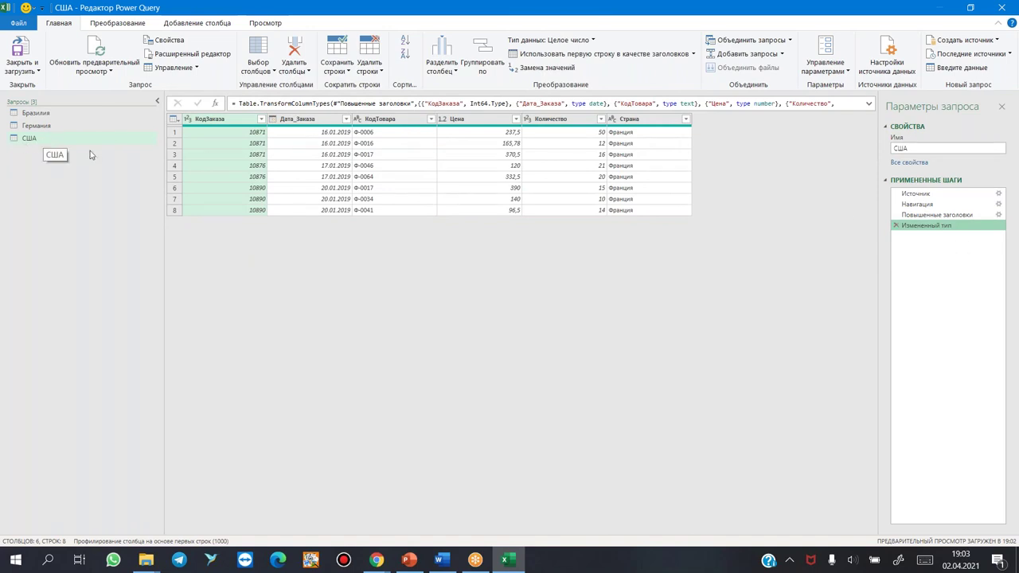
{"action": "left_click", "coordinate": [947, 148]}
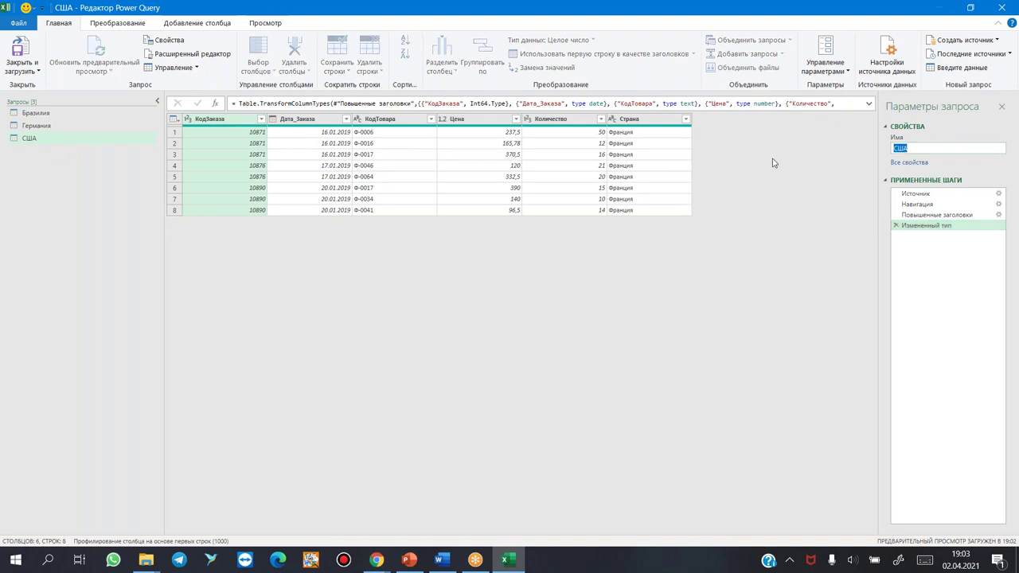
{"action": "type", "text": "С"}
{"action": "type", "text": "ранция"}
{"action": "key", "text": "Return"}
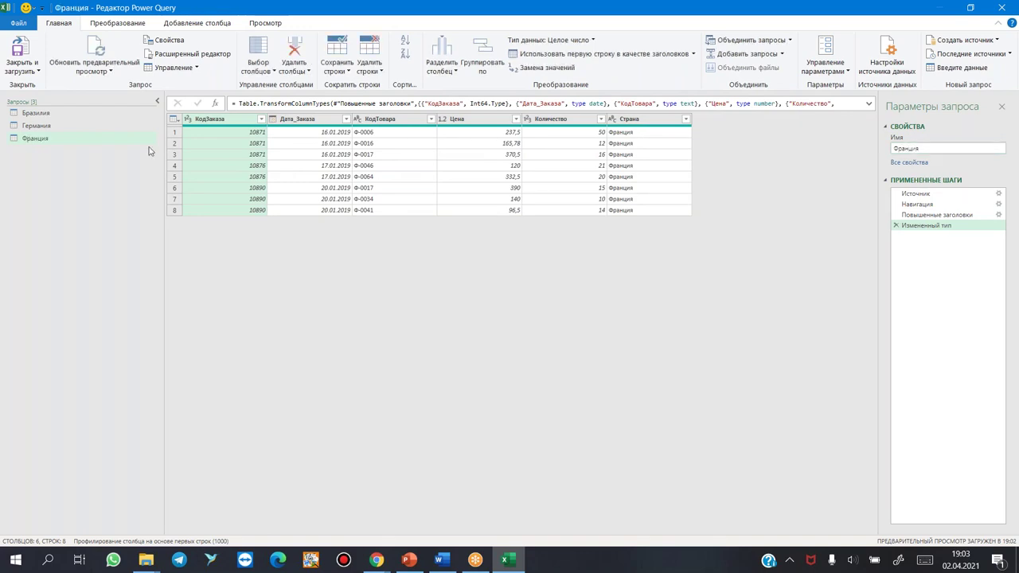
Step: Duplicate the Франция query and rename the copy США
{"action": "right_click", "coordinate": [25, 140]}
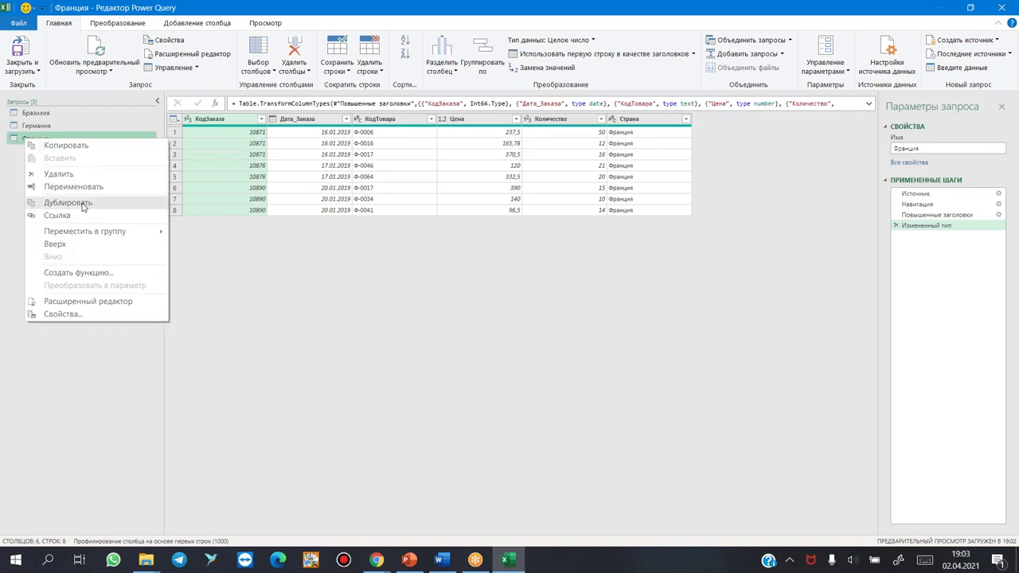
{"action": "left_click", "coordinate": [82, 205]}
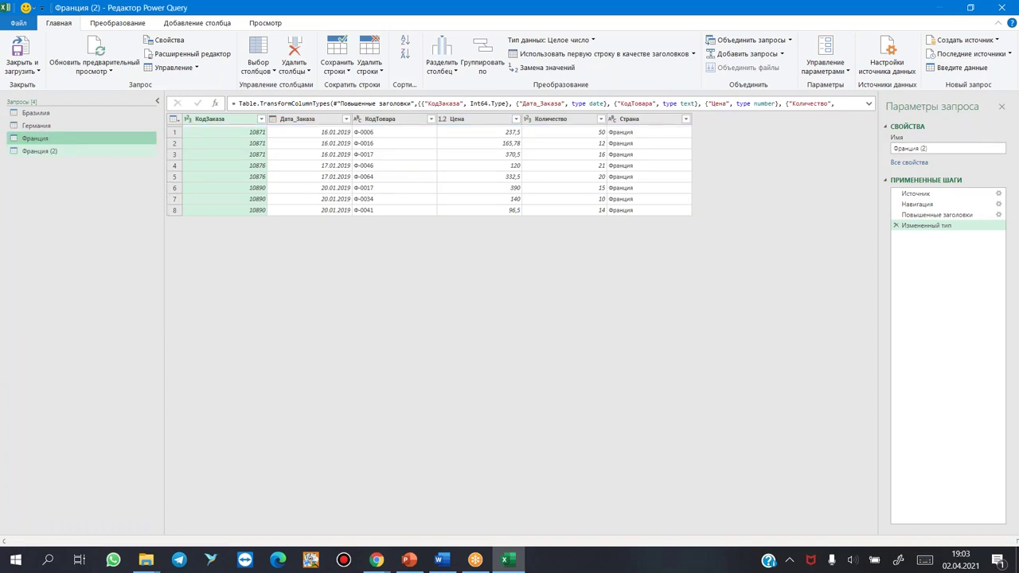
{"action": "right_click", "coordinate": [39, 155]}
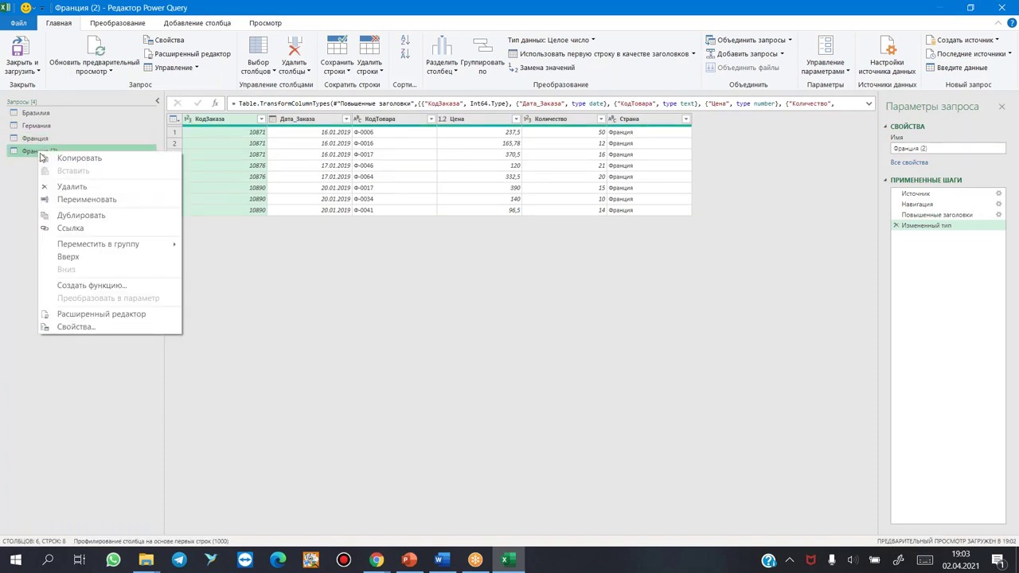
{"action": "left_click", "coordinate": [87, 200]}
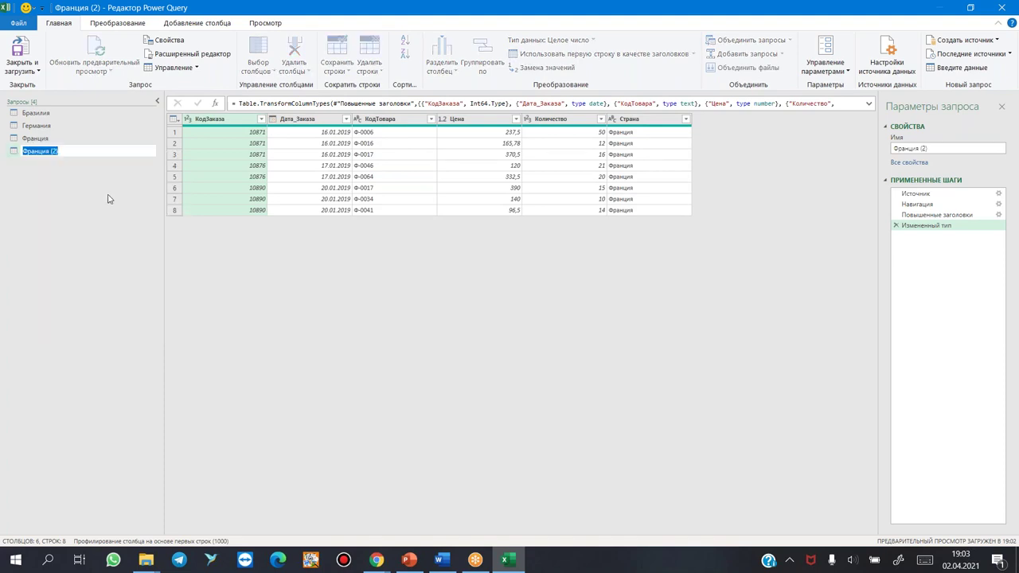
{"action": "type", "text": "США"}
{"action": "key", "text": "Return"}
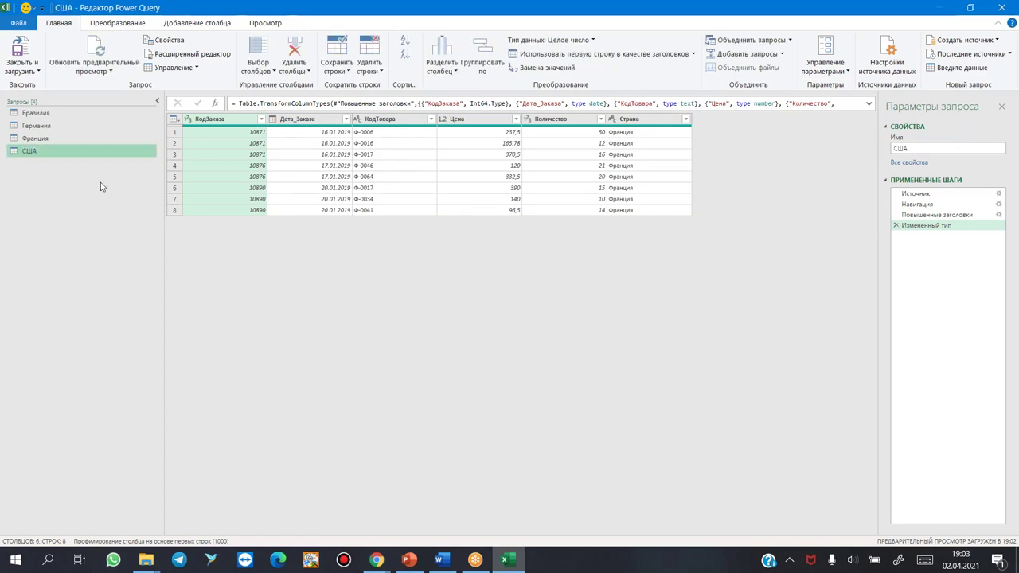
Step: Edit the file path in the США query's Источник formula so that it reads США.xlsx
{"action": "left_click", "coordinate": [916, 194]}
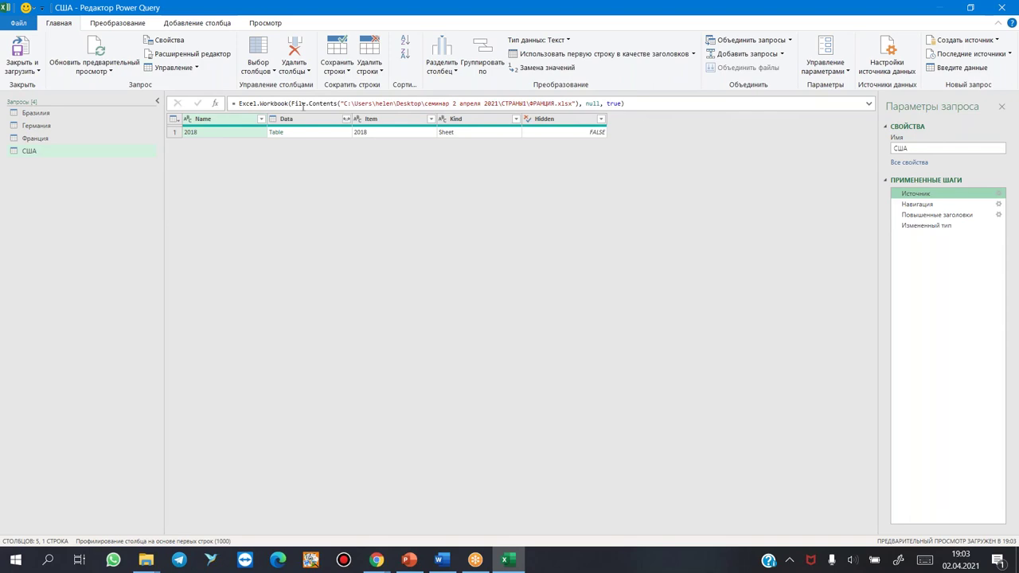
{"action": "left_click_drag", "start_coordinate": [532, 101], "coordinate": [547, 103]}
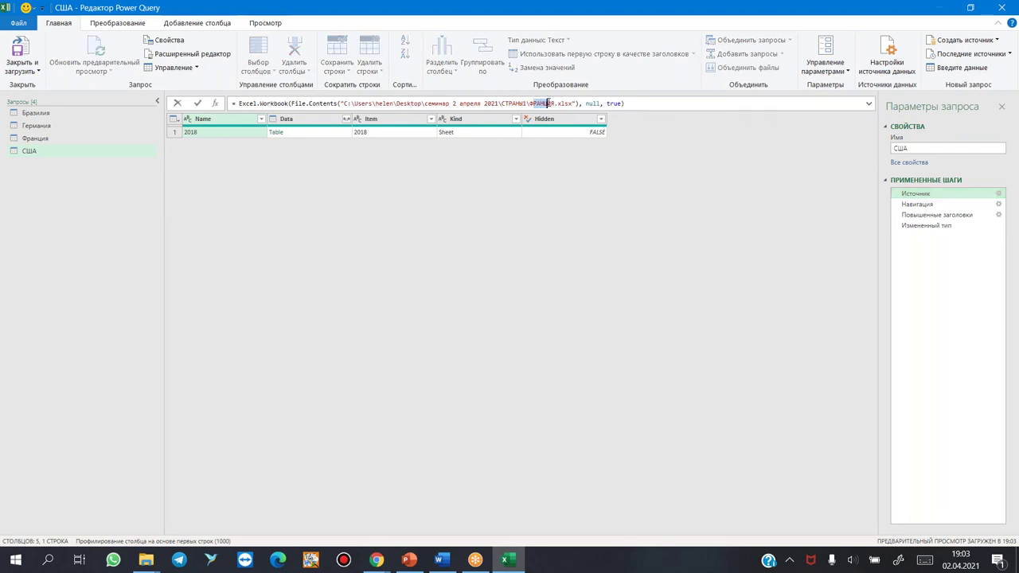
{"action": "key", "text": "Delete"}
{"action": "key", "text": "Delete"}
{"action": "key", "text": "Delete"}
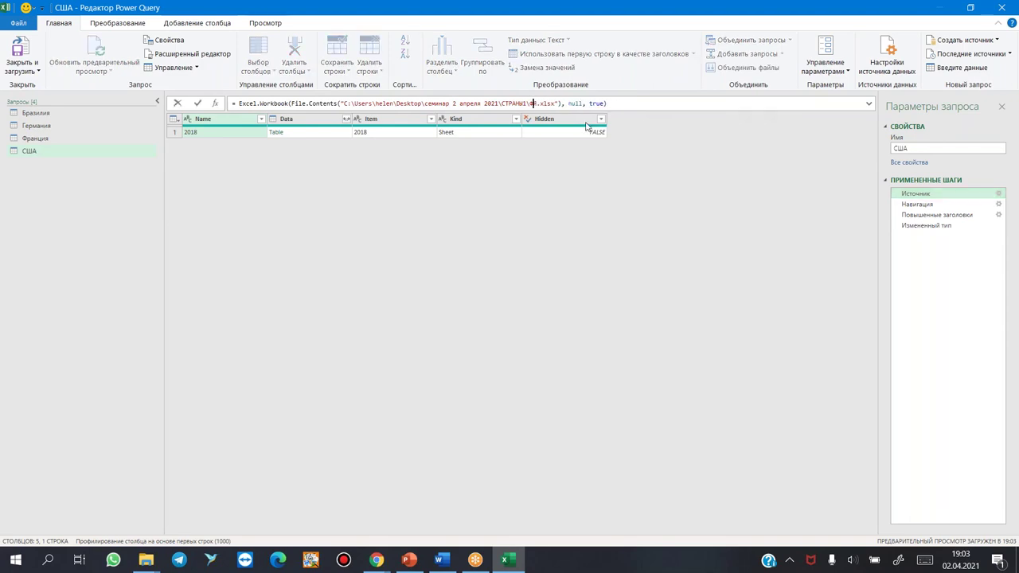
{"action": "key", "text": "BackSpace"}
{"action": "type", "text": "США"}
{"action": "key", "text": "Return"}
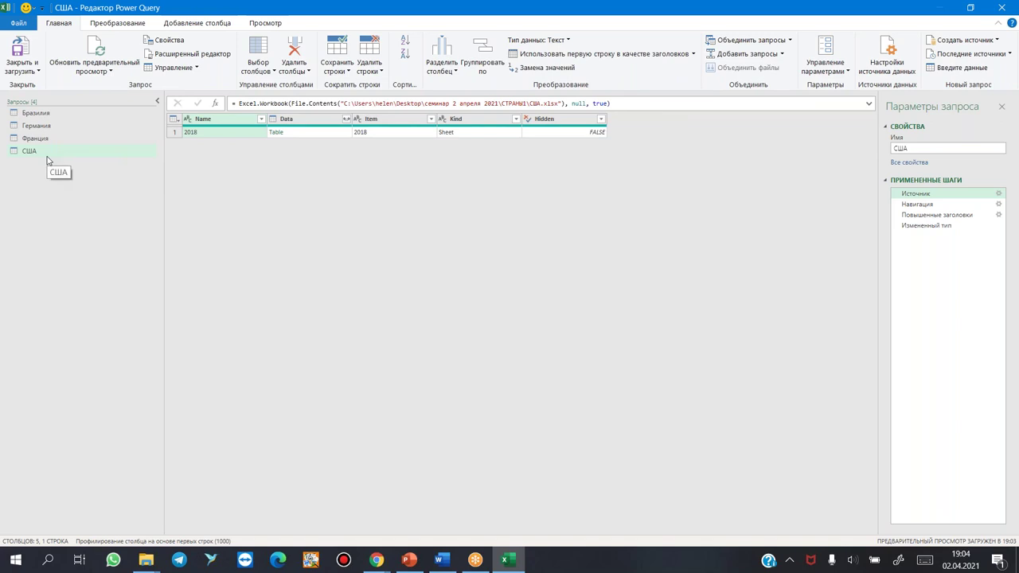
Step: Append the Бразилия, Германия, Франция and США queries into one new query, starting from Бразилия
{"action": "left_click", "coordinate": [33, 113]}
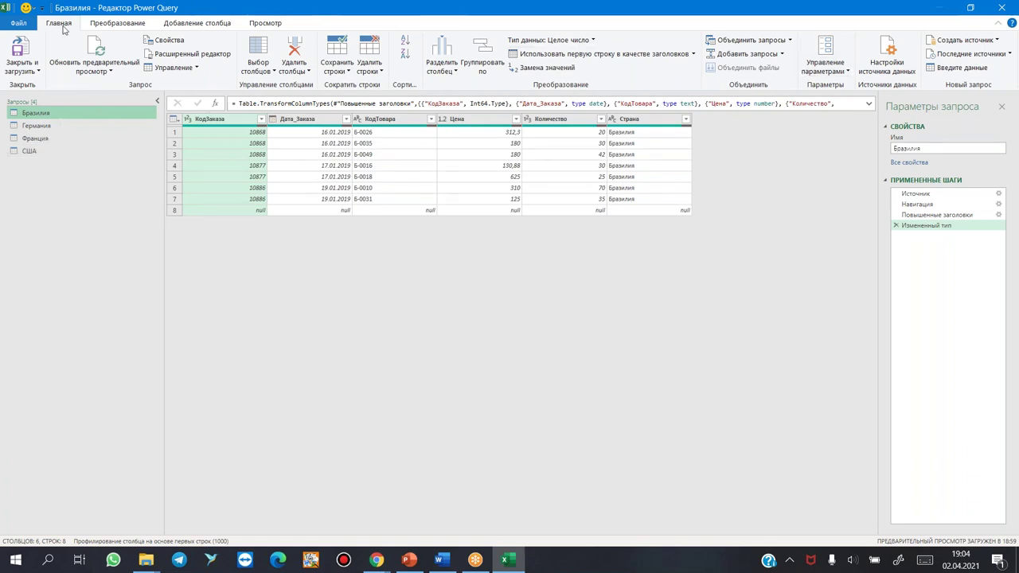
{"action": "left_click", "coordinate": [783, 55]}
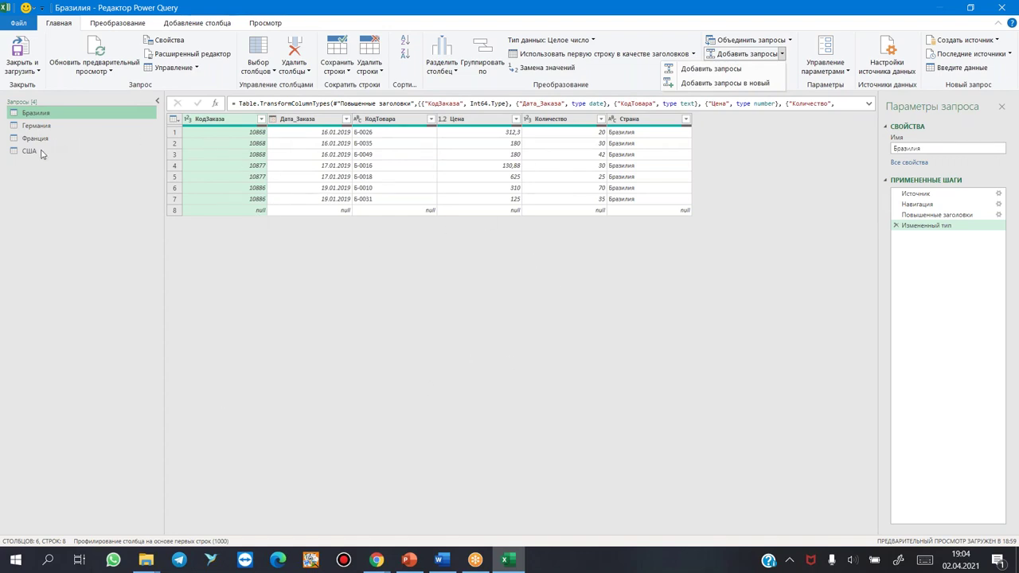
{"action": "left_click", "coordinate": [749, 83]}
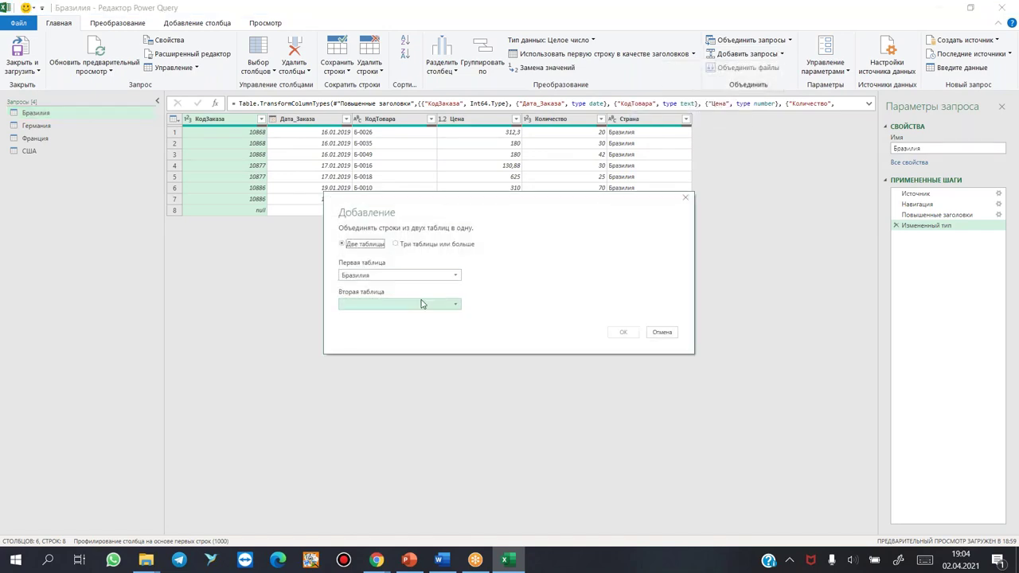
{"action": "left_click", "coordinate": [403, 245]}
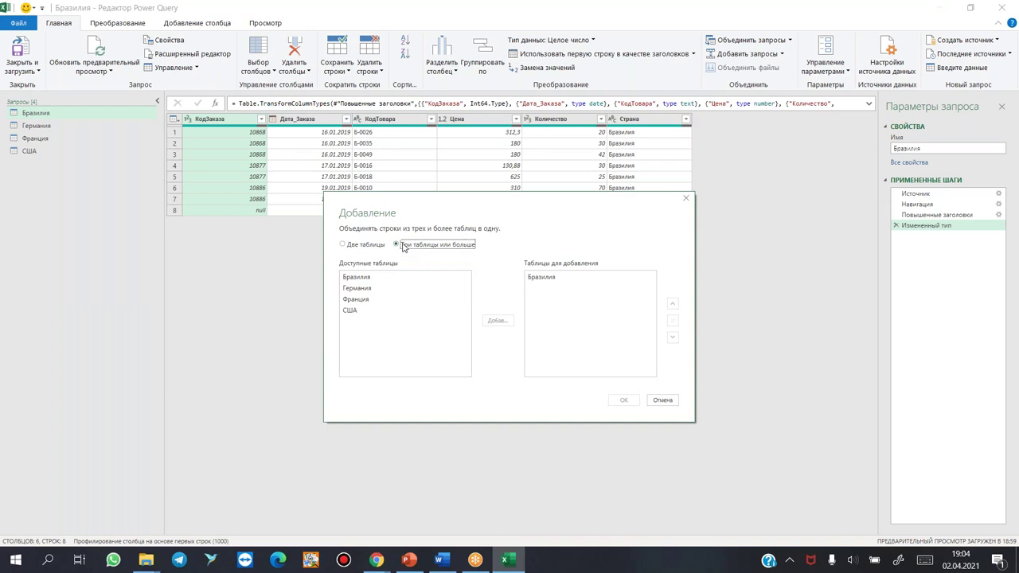
{"action": "left_click", "coordinate": [360, 281]}
{"action": "left_click", "coordinate": [361, 288]}
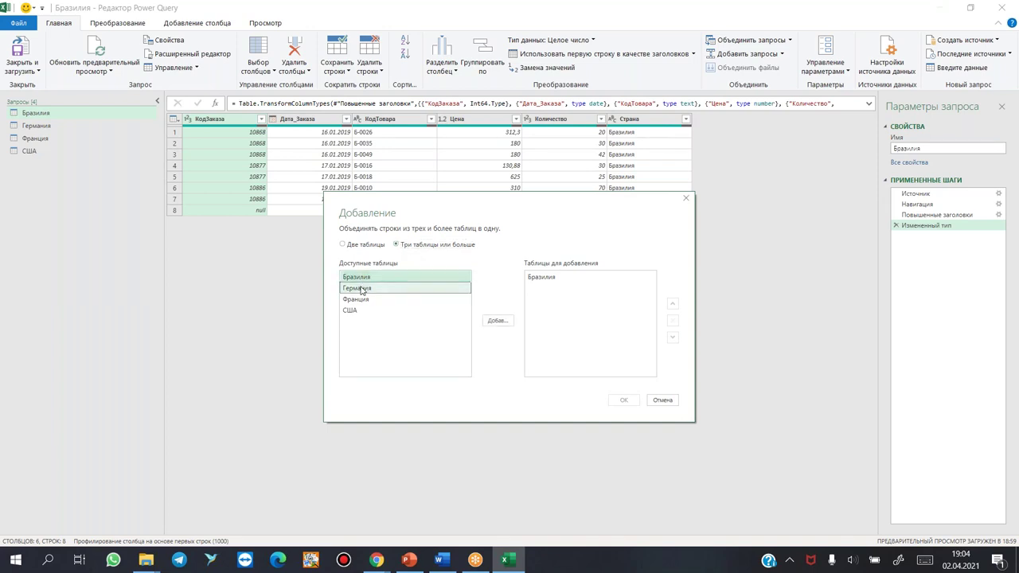
{"action": "left_click", "coordinate": [353, 311], "text": "shift"}
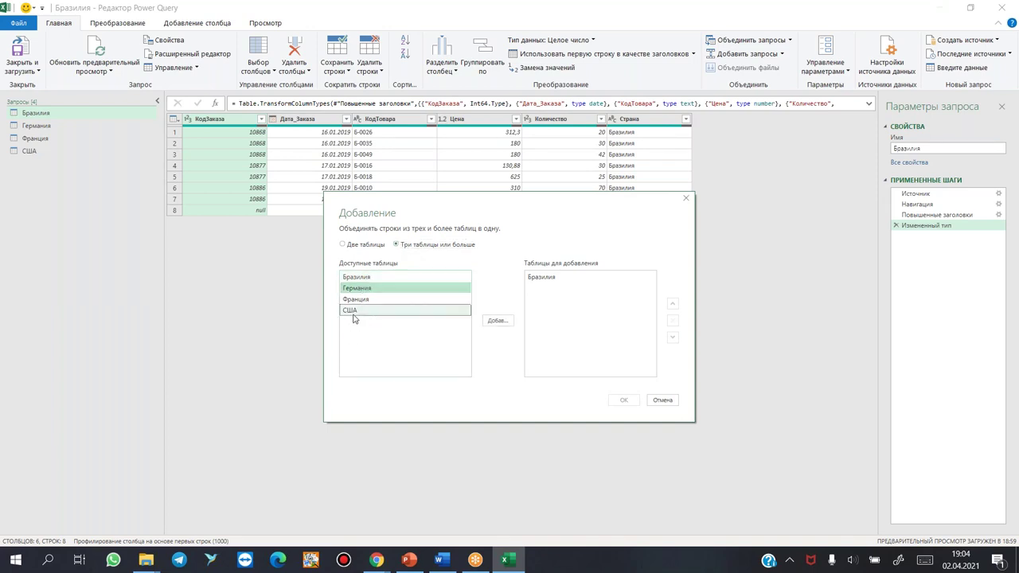
{"action": "left_click", "coordinate": [494, 322]}
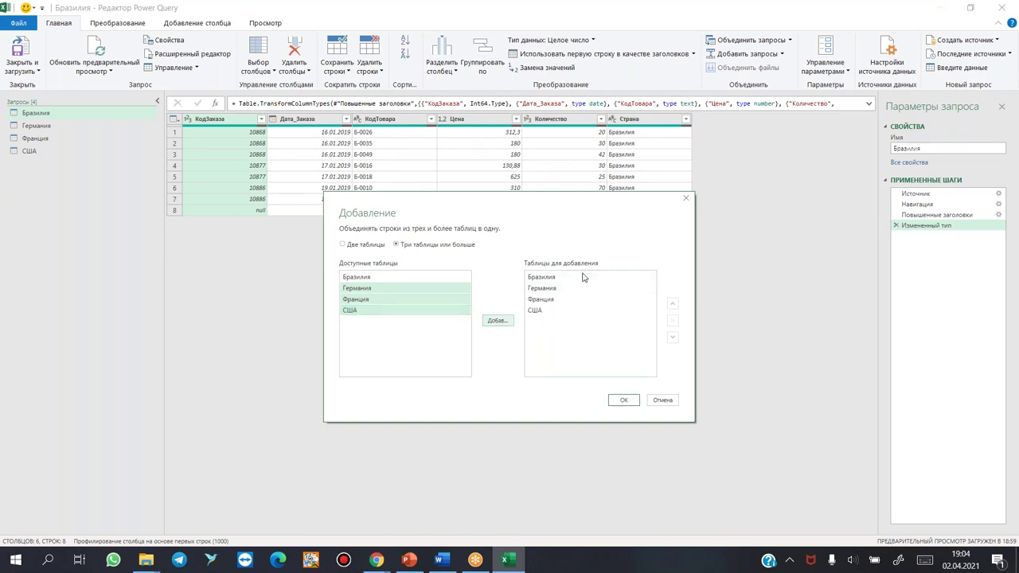
{"action": "left_click", "coordinate": [625, 400]}
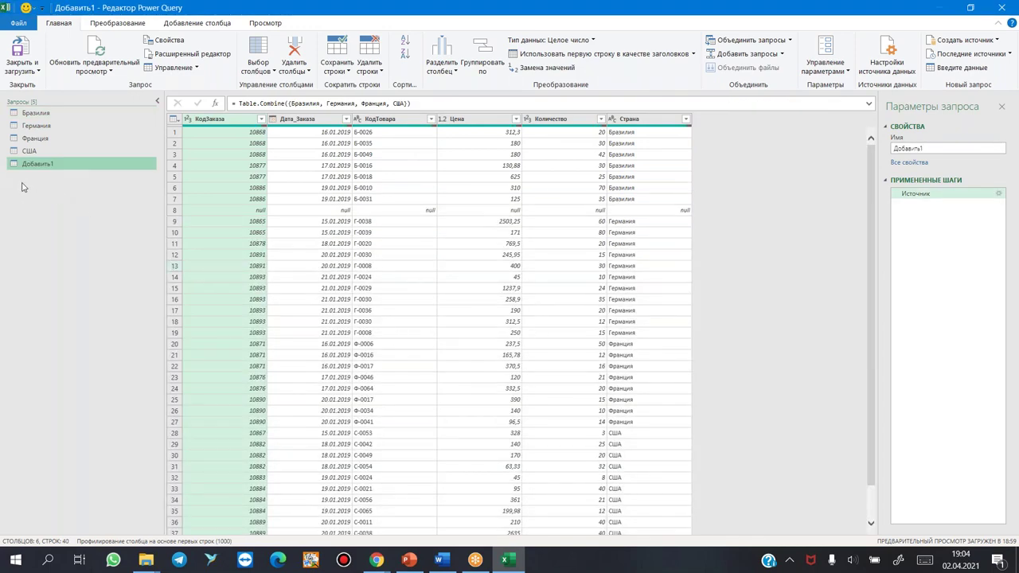
Step: Rename the appended query Все страны and check its combined rows
{"action": "left_click", "coordinate": [956, 148]}
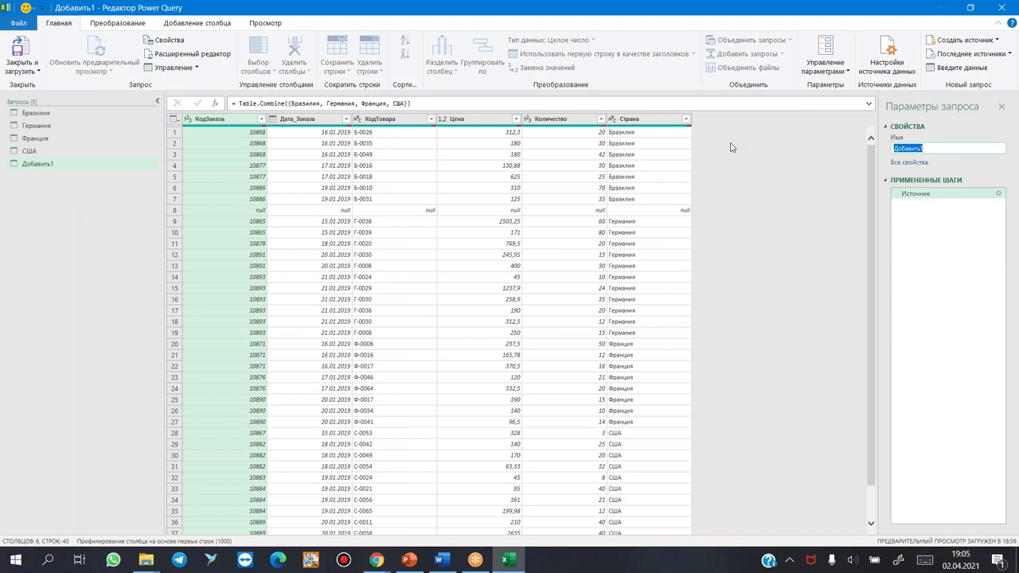
{"action": "type", "text": "Все страны"}
{"action": "key", "text": "Return"}
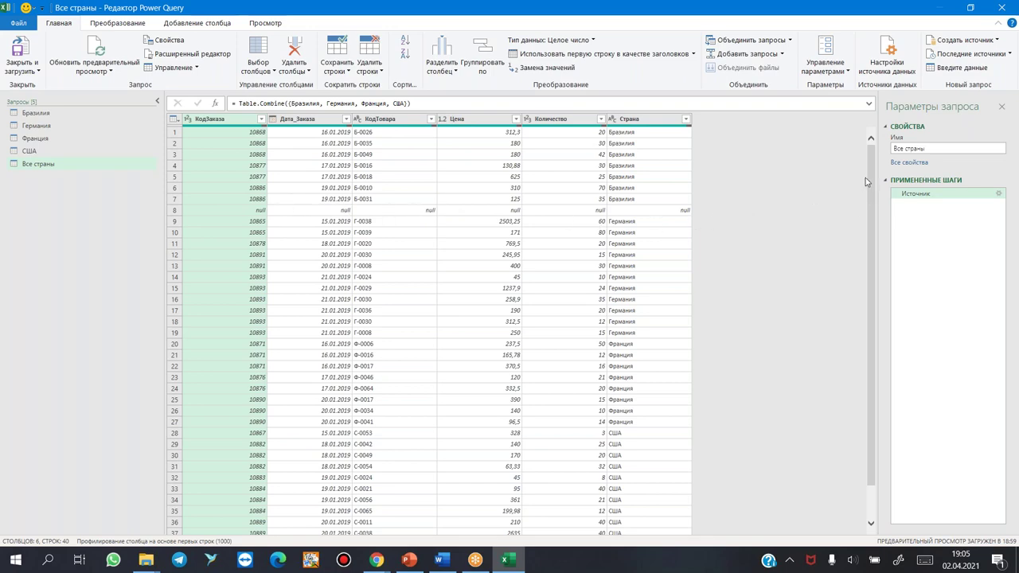
{"action": "left_click_drag", "start_coordinate": [874, 163], "coordinate": [873, 193]}
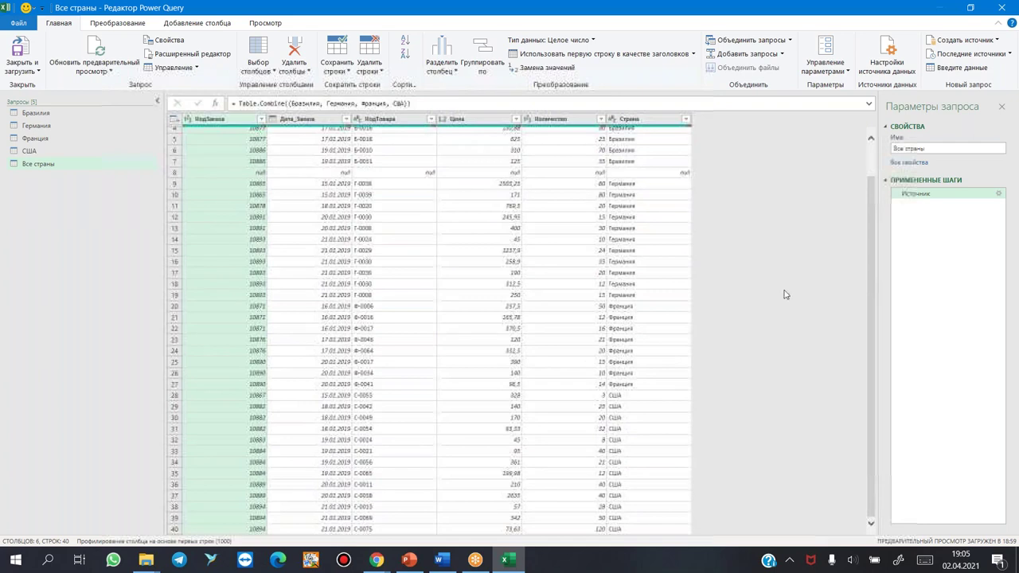
{"action": "scroll", "coordinate": [477, 437], "scroll_direction": "up", "scroll_amount": 2}
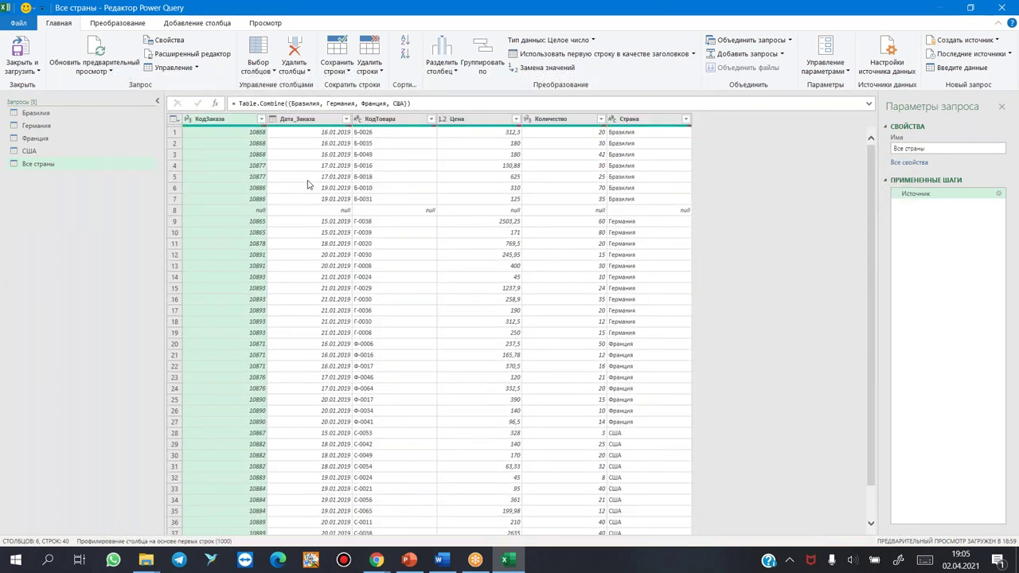
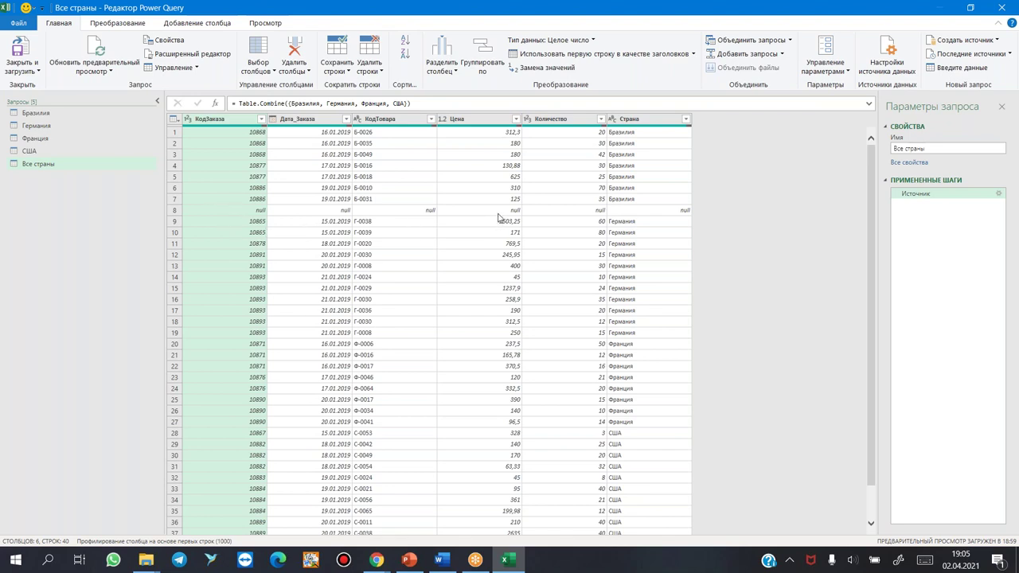
Step: Filter the null values out of the КодЗаказа column in the Бразилия query
{"action": "left_click", "coordinate": [36, 113]}
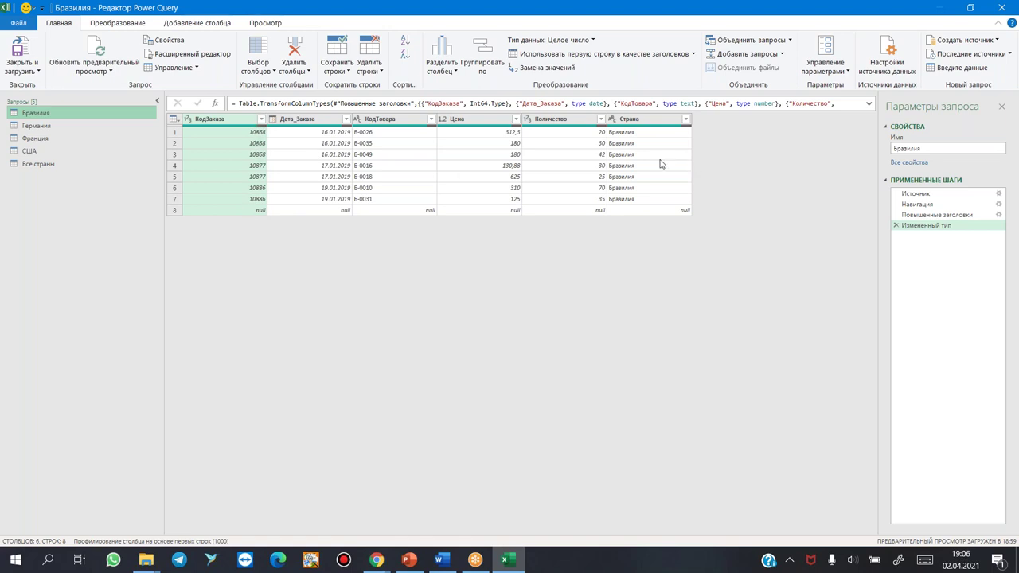
{"action": "left_click", "coordinate": [260, 119]}
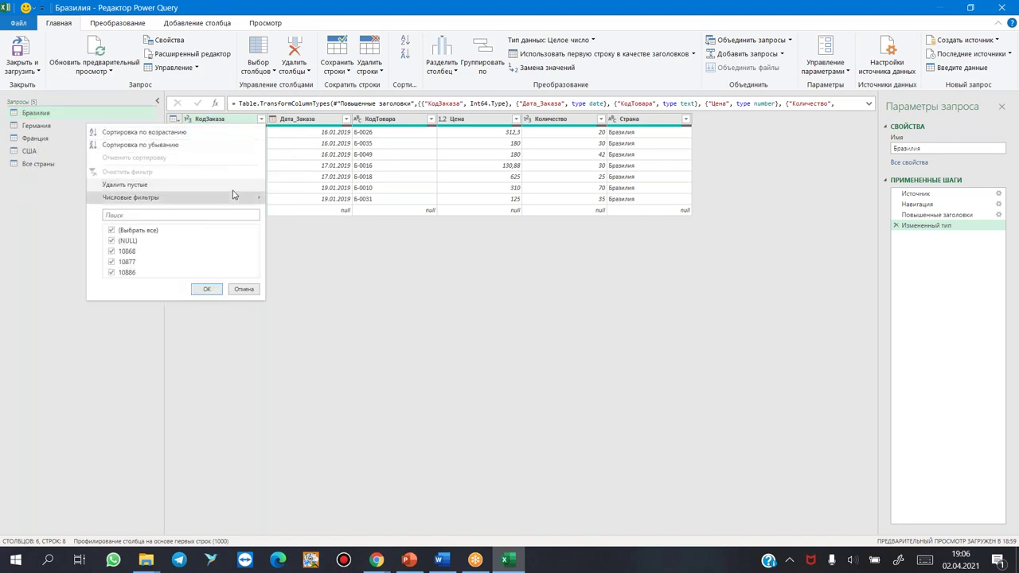
{"action": "left_click", "coordinate": [111, 241]}
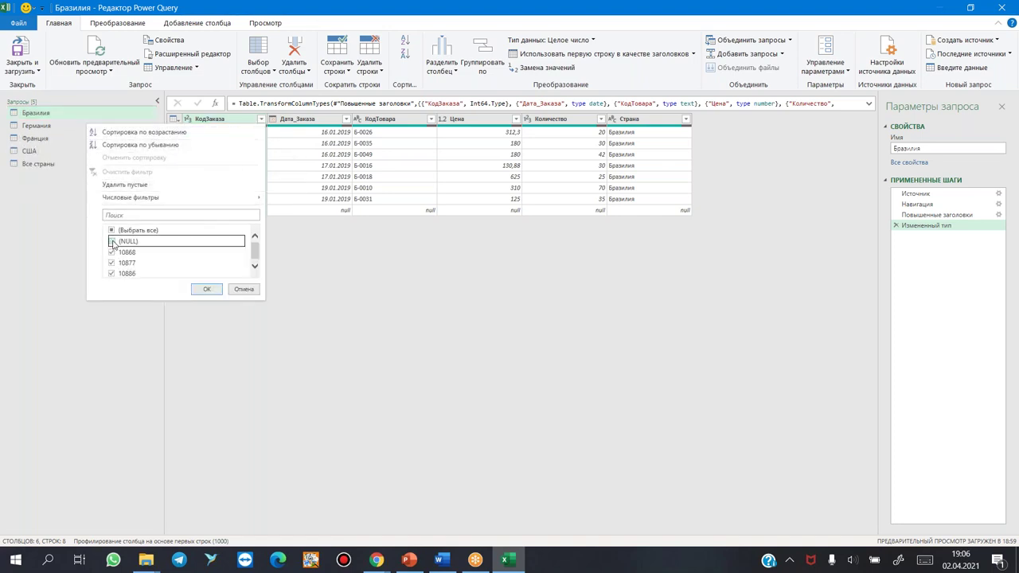
{"action": "left_click", "coordinate": [202, 289]}
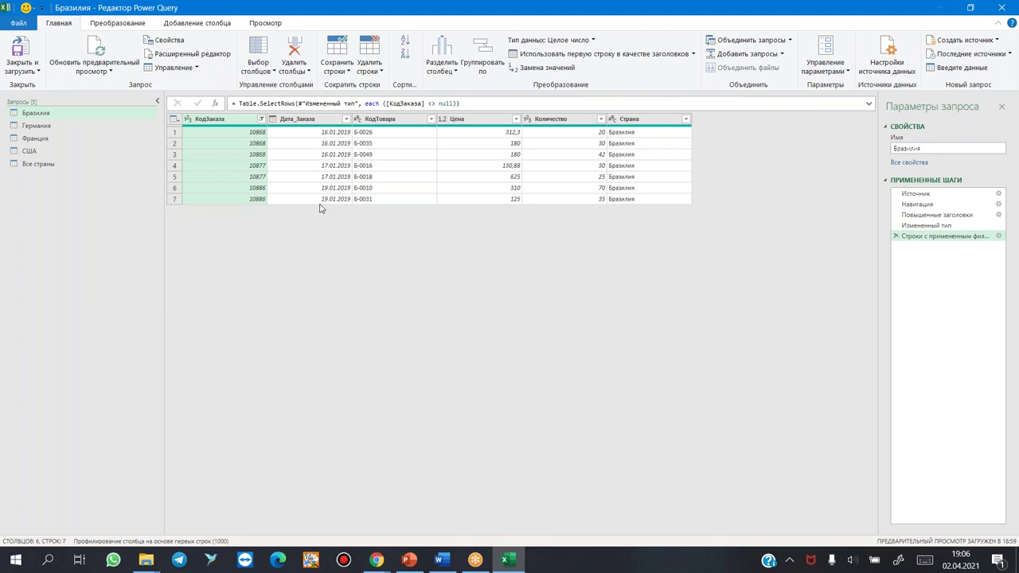
{"action": "left_click", "coordinate": [376, 70]}
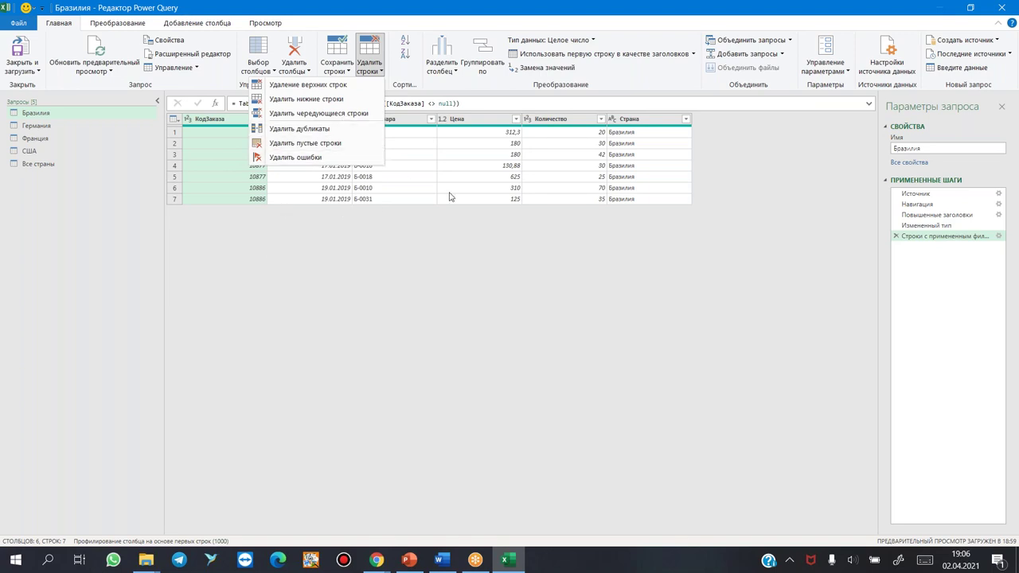
{"action": "left_click", "coordinate": [238, 234]}
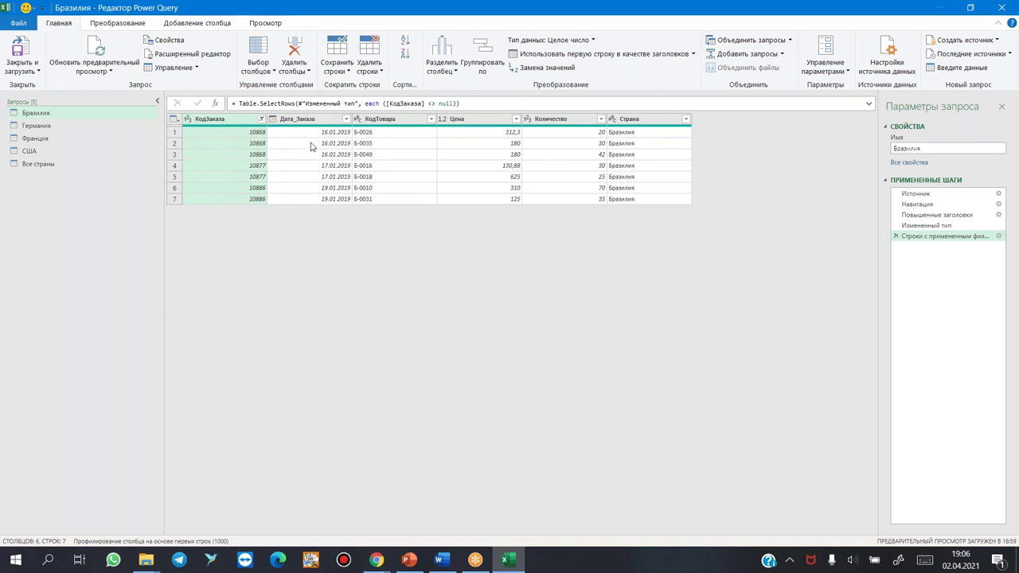
Step: Check the Все страны query and load the new queries into the workbook as tables on new sheets
{"action": "left_click", "coordinate": [38, 164]}
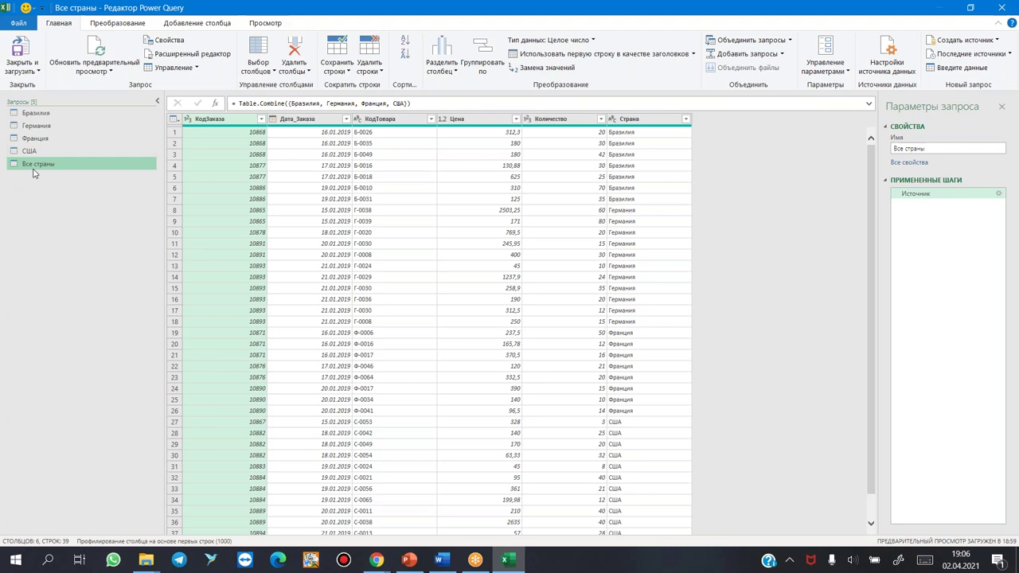
{"action": "left_click", "coordinate": [31, 65]}
{"action": "left_click", "coordinate": [51, 101]}
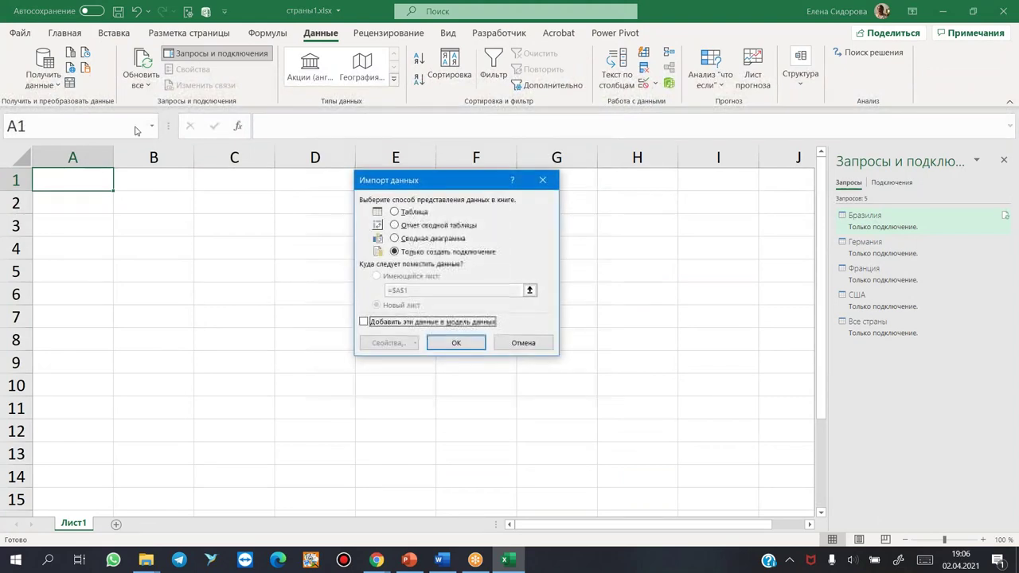
{"action": "left_click", "coordinate": [396, 212]}
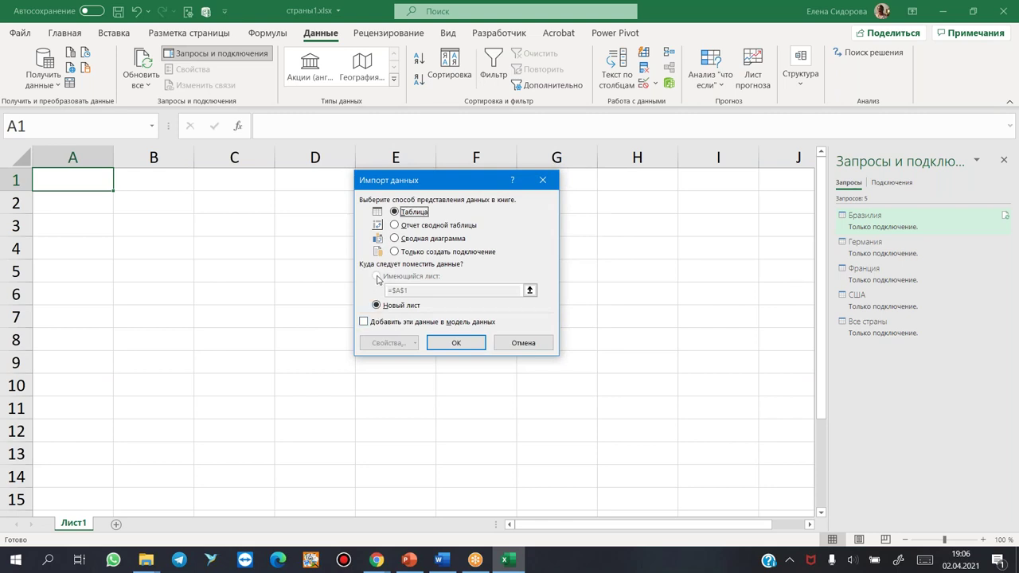
{"action": "left_click", "coordinate": [456, 343]}
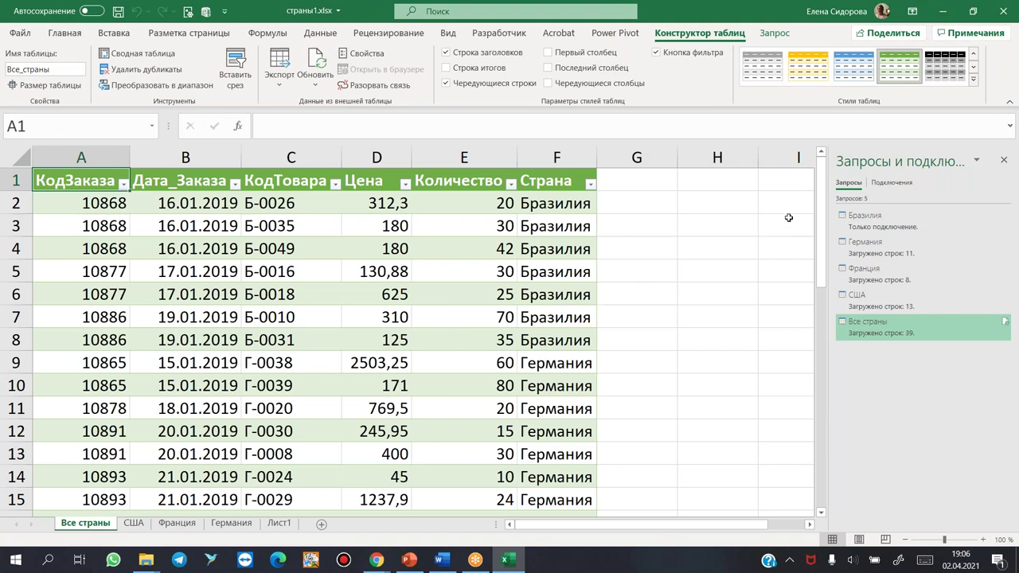
Step: Examine the loaded Все страны table, the list of workbook queries, and the США and Франция sheets
{"action": "left_click_drag", "start_coordinate": [819, 209], "coordinate": [806, 430]}
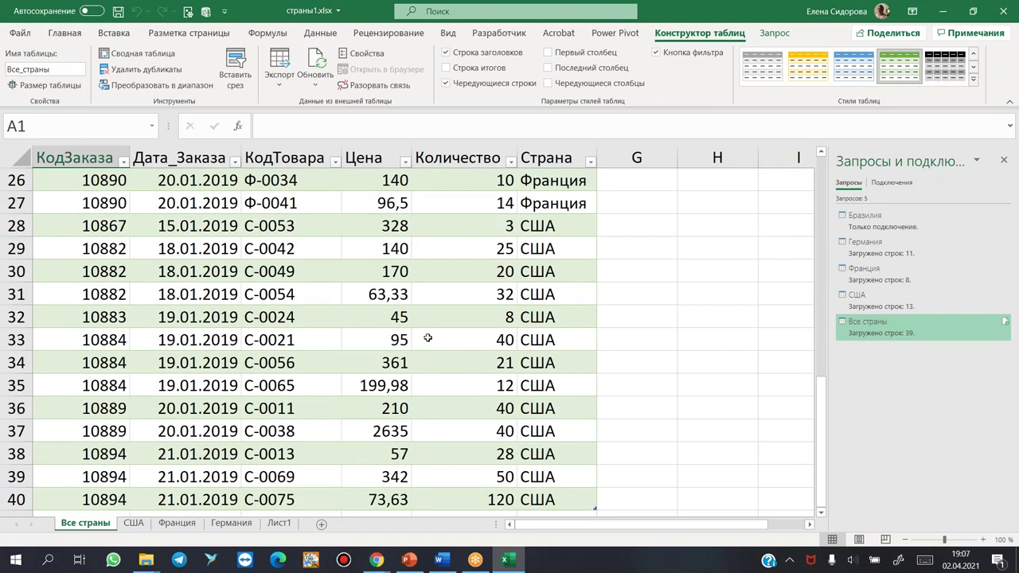
{"action": "scroll", "coordinate": [427, 338], "scroll_direction": "up", "scroll_amount": 8}
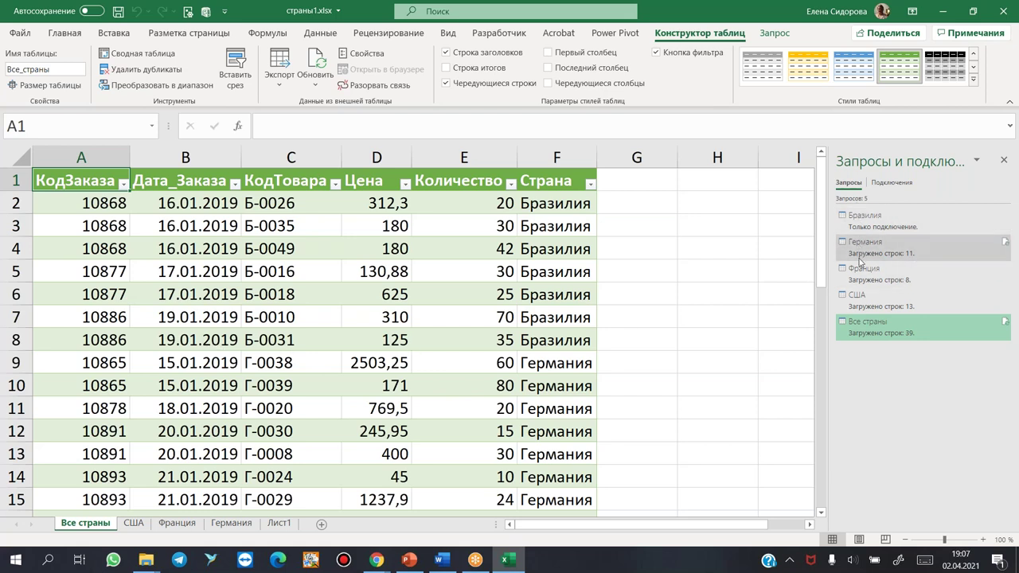
{"action": "mouse_move", "coordinate": [855, 307]}
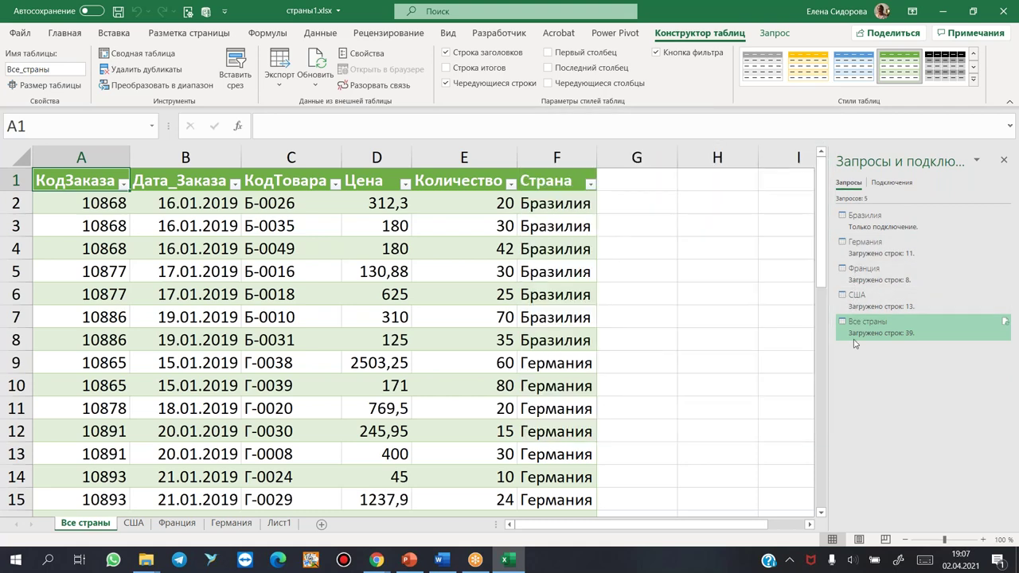
{"action": "mouse_move", "coordinate": [855, 344]}
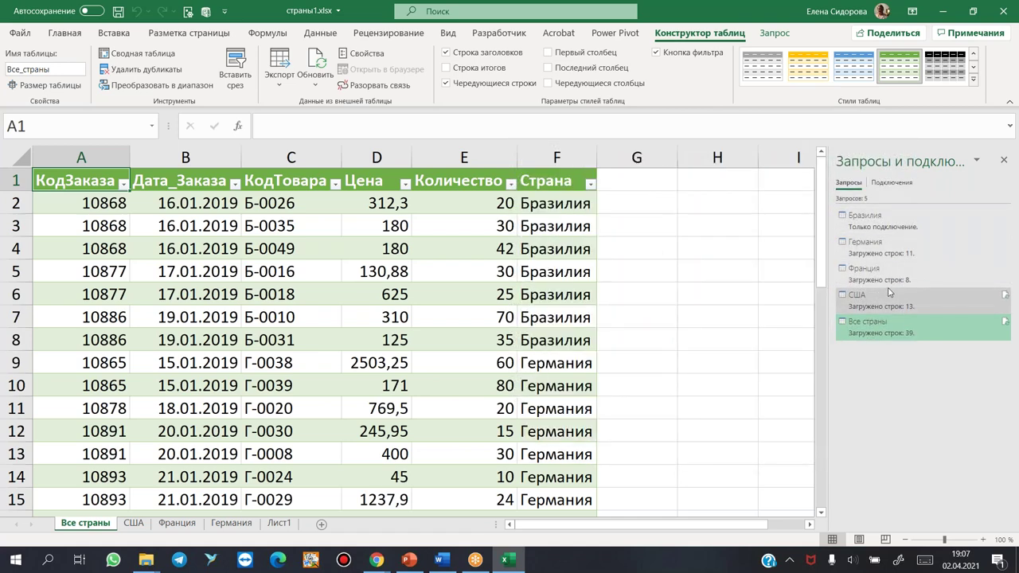
{"action": "mouse_move", "coordinate": [906, 333]}
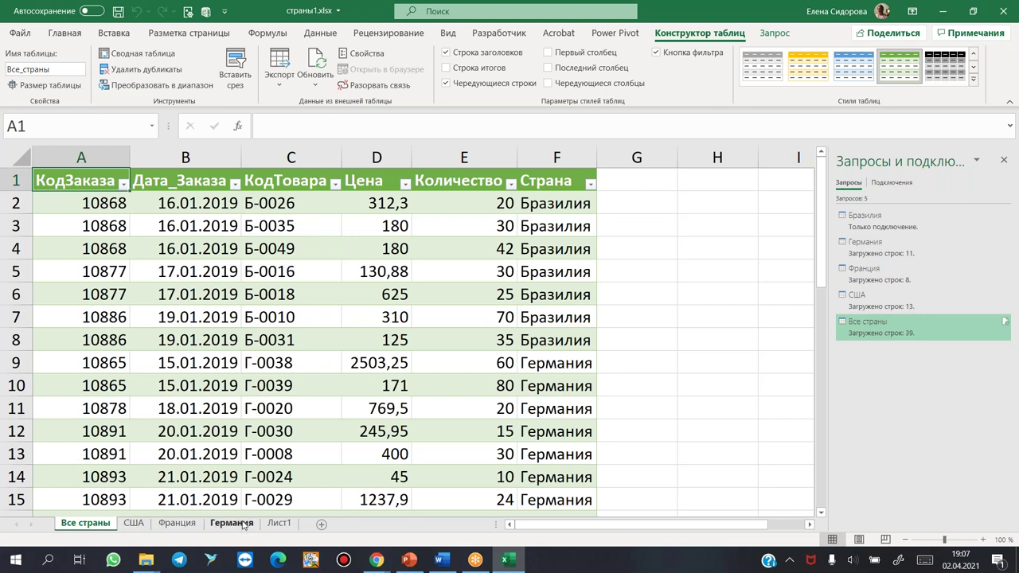
{"action": "left_click", "coordinate": [134, 524]}
{"action": "left_click", "coordinate": [177, 525]}
{"action": "left_click", "coordinate": [134, 525]}
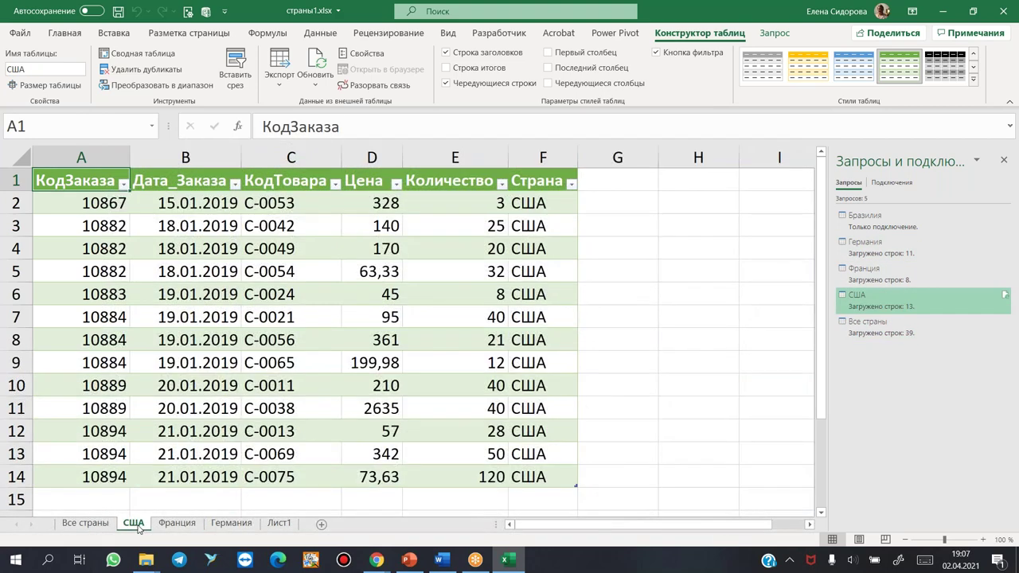
Step: Change the Германия query's load destination to connection only and accept removing its table
{"action": "right_click", "coordinate": [868, 245]}
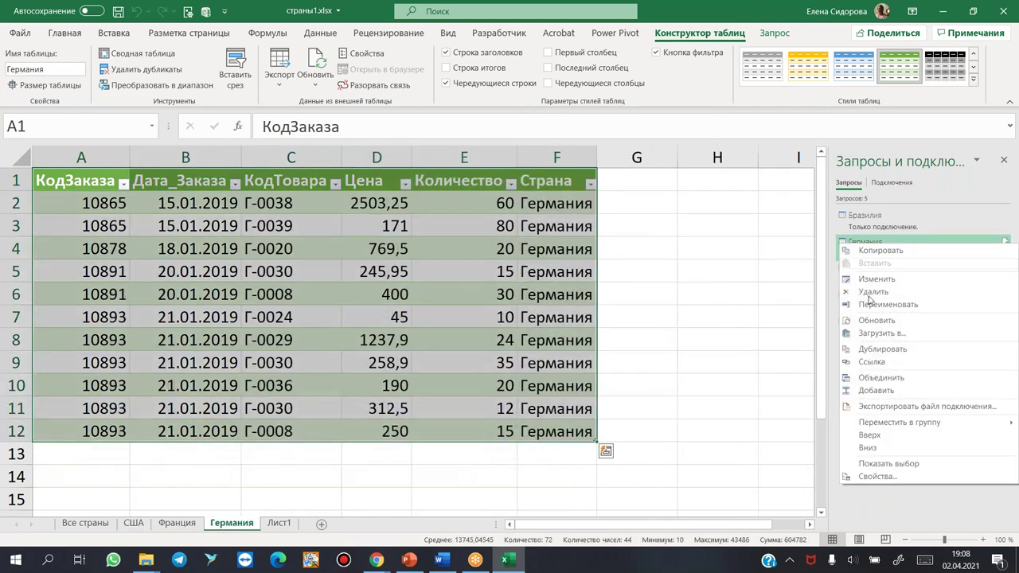
{"action": "left_click", "coordinate": [883, 336]}
{"action": "left_click", "coordinate": [396, 253]}
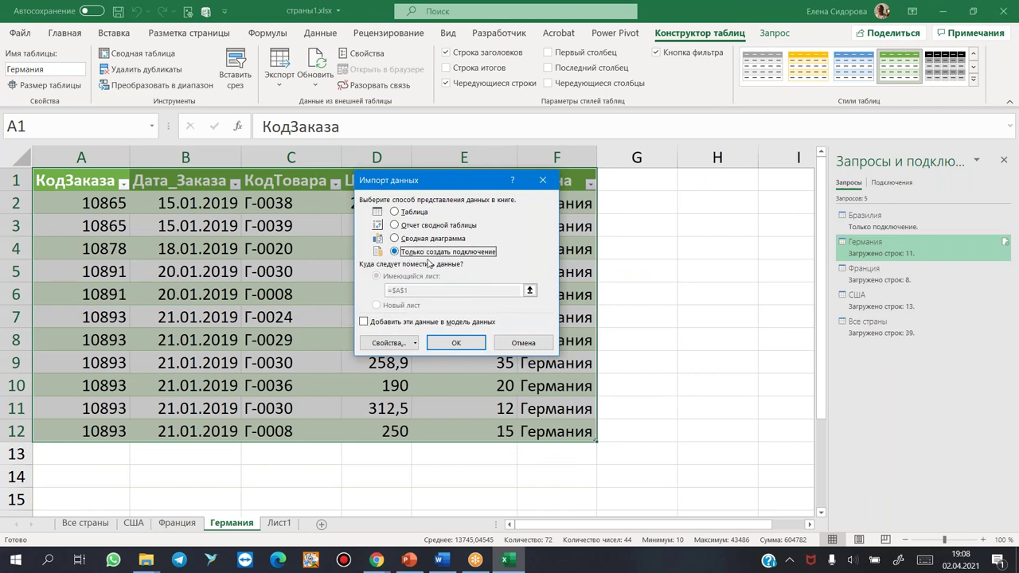
{"action": "left_click", "coordinate": [460, 344]}
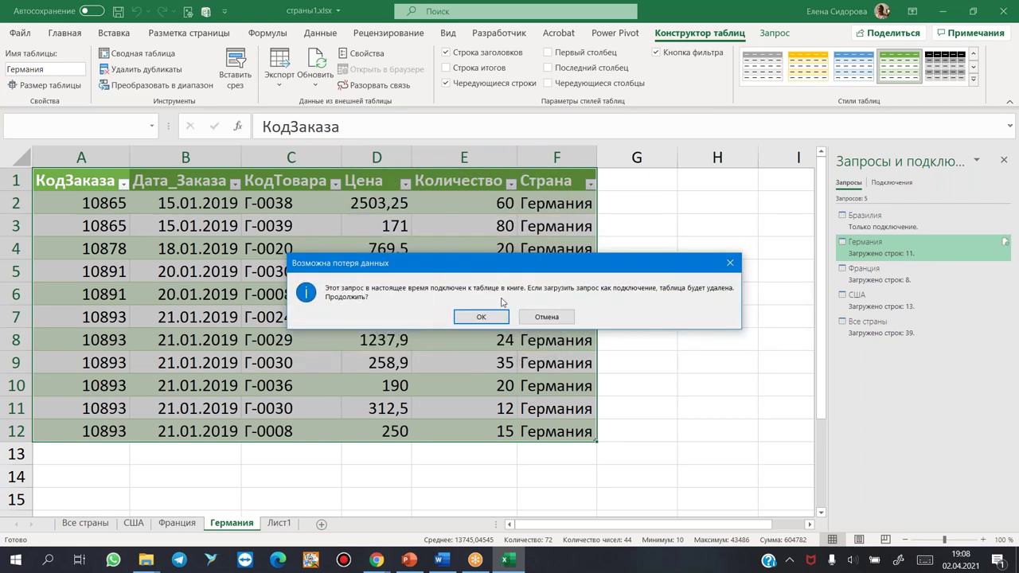
{"action": "left_click", "coordinate": [484, 318]}
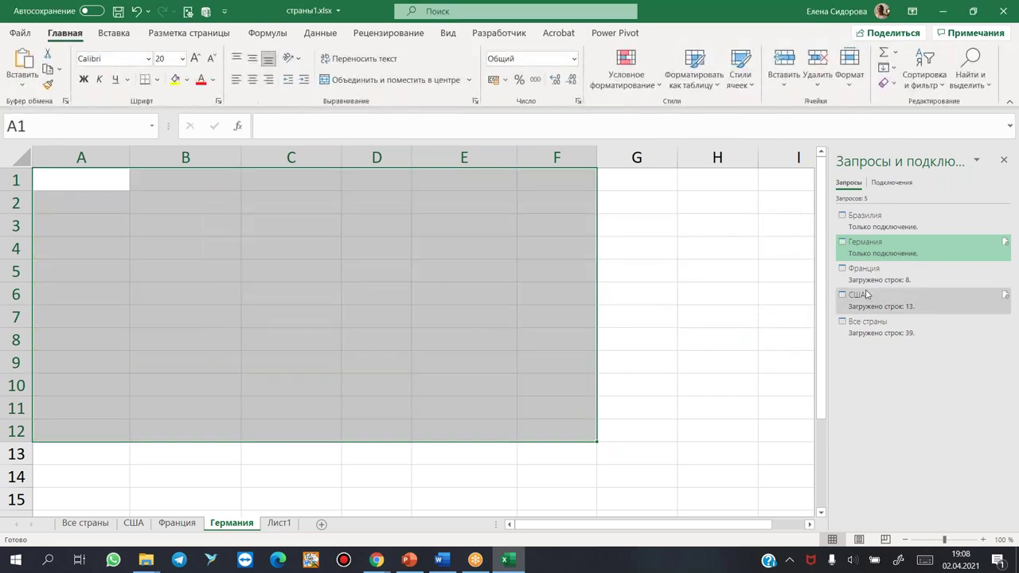
Step: Duplicate the Франция query and close the query editor, keeping the changes
{"action": "right_click", "coordinate": [870, 275]}
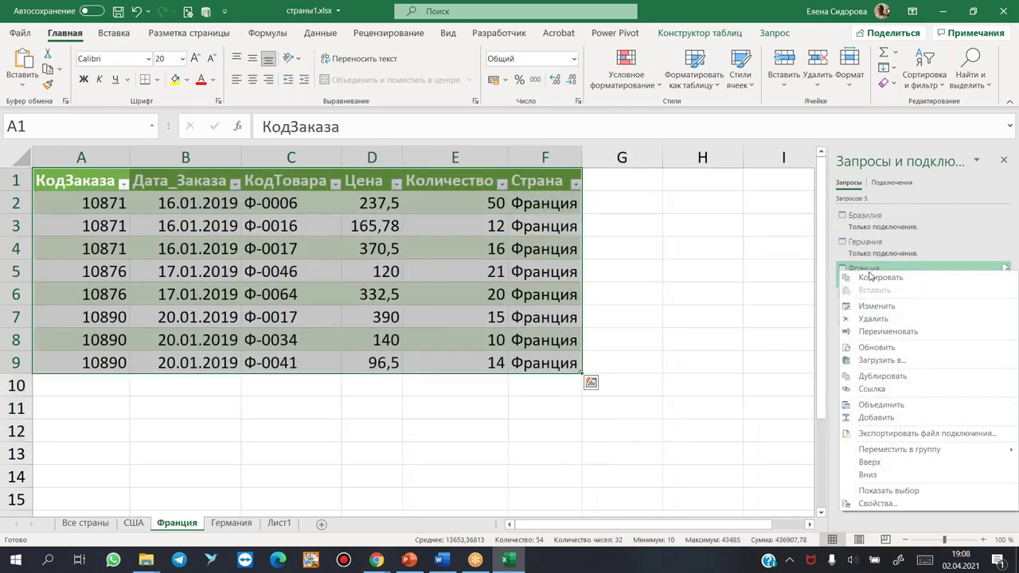
{"action": "left_click", "coordinate": [877, 378]}
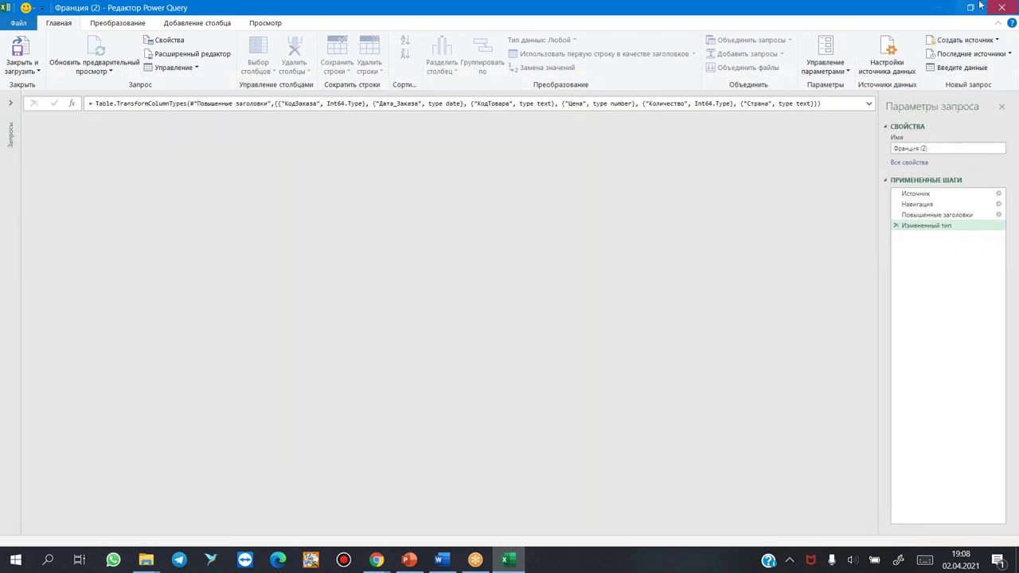
{"action": "left_click", "coordinate": [1001, 7]}
{"action": "left_click", "coordinate": [511, 294]}
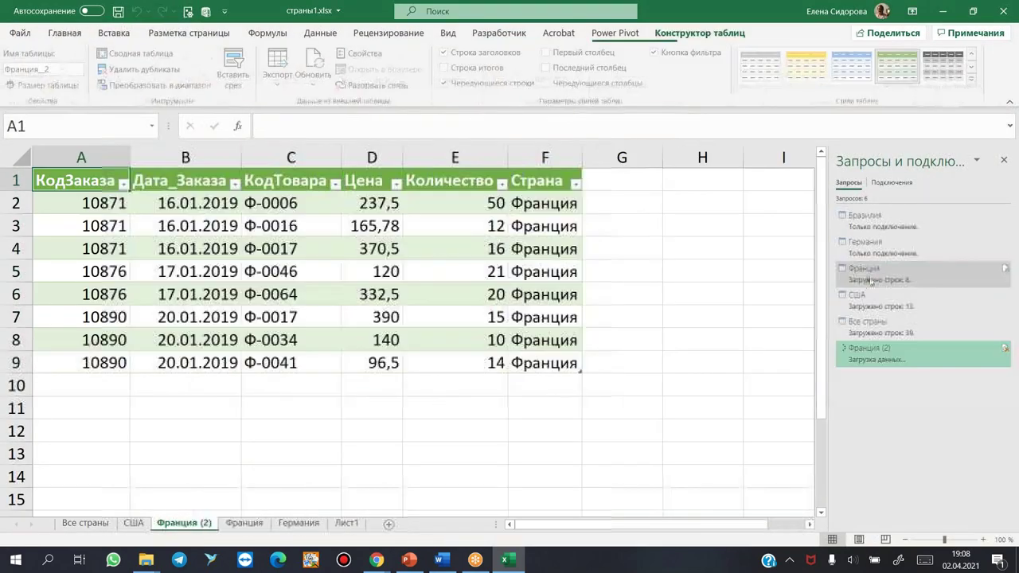
Step: Preview the Германия query's details and view the США query's loaded table and its available commands
{"action": "mouse_move", "coordinate": [867, 272]}
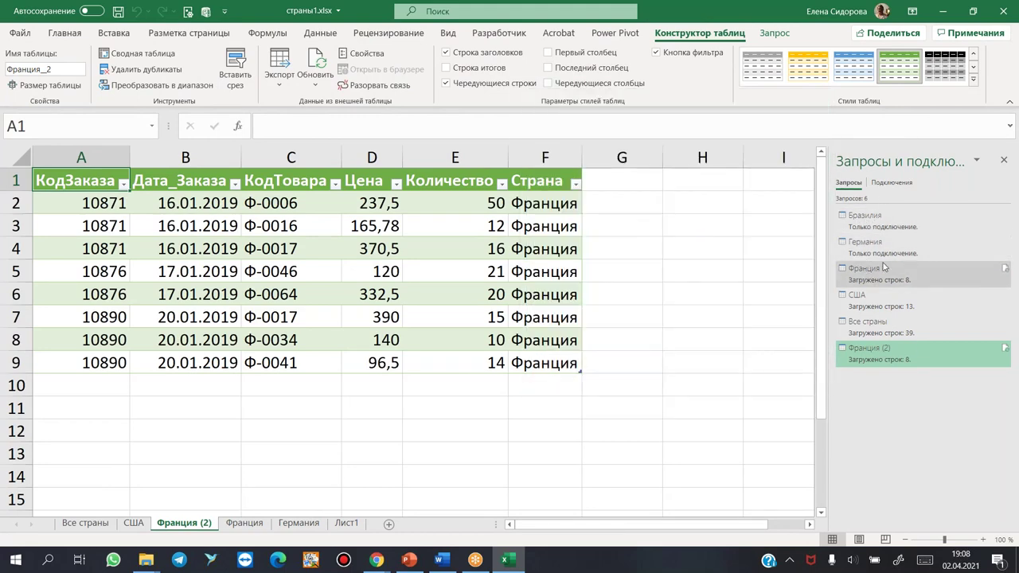
{"action": "mouse_move", "coordinate": [845, 242]}
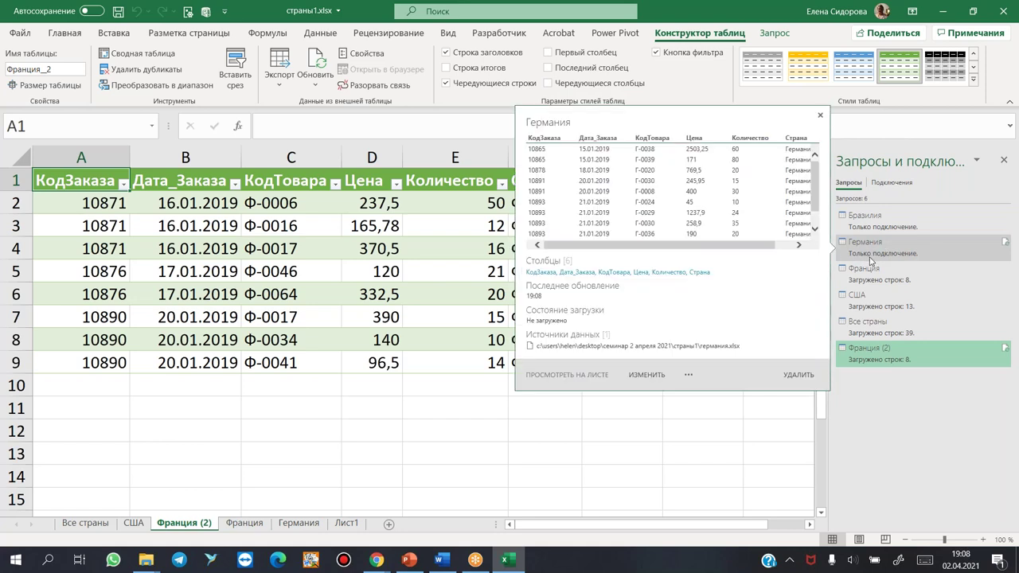
{"action": "mouse_move", "coordinate": [868, 303]}
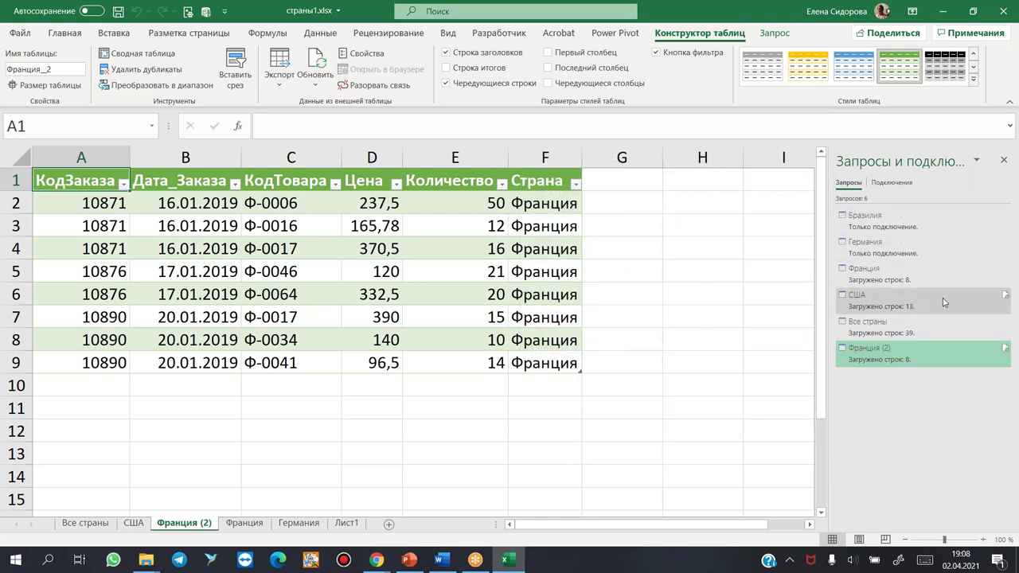
{"action": "right_click", "coordinate": [866, 305]}
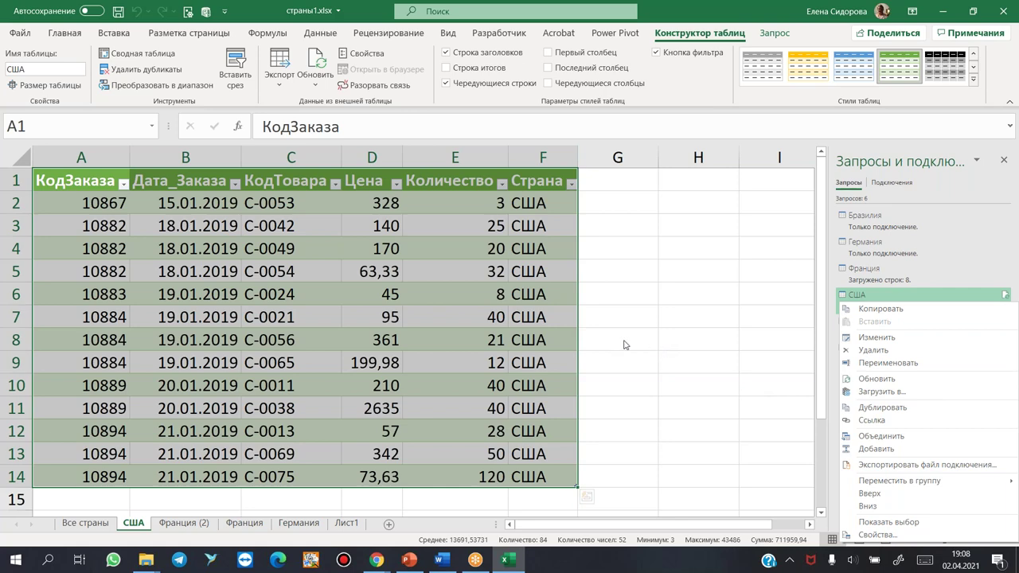
{"action": "left_click", "coordinate": [746, 343]}
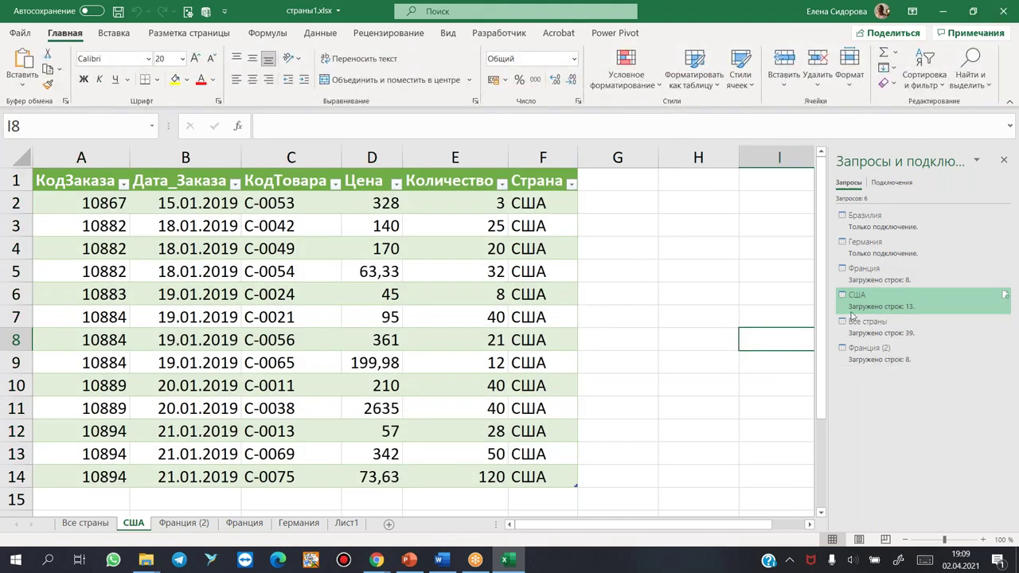
Step: Close the страны1.xlsx workbook, saving its changes
{"action": "left_click", "coordinate": [1005, 11]}
{"action": "left_click", "coordinate": [433, 301]}
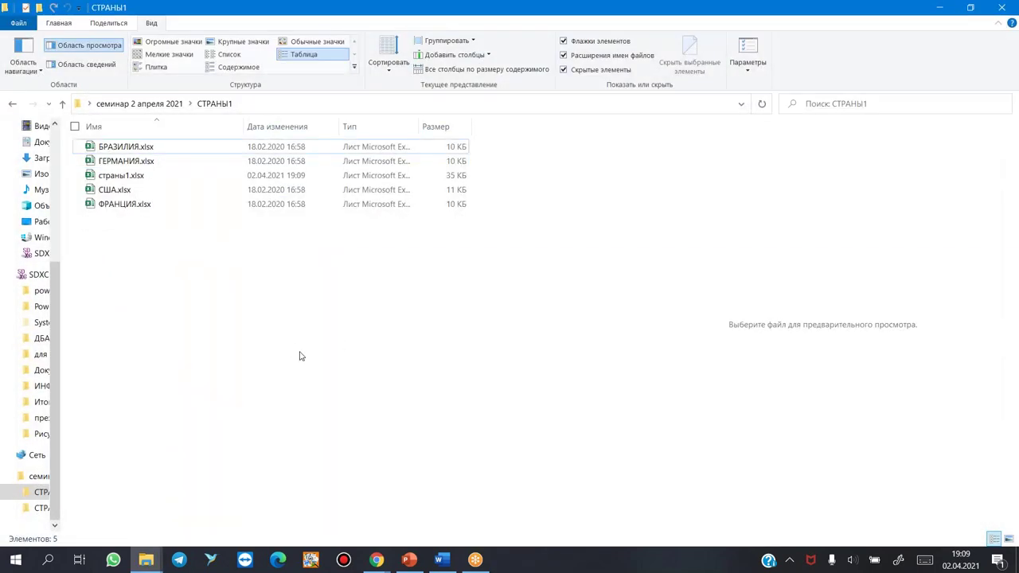
Step: Examine the БРАЗИЛИЯ, ГЕРМАНИЯ and США workbooks in the СТРАНЫ2 folder, checking their columns in the file preview
{"action": "left_click", "coordinate": [145, 108]}
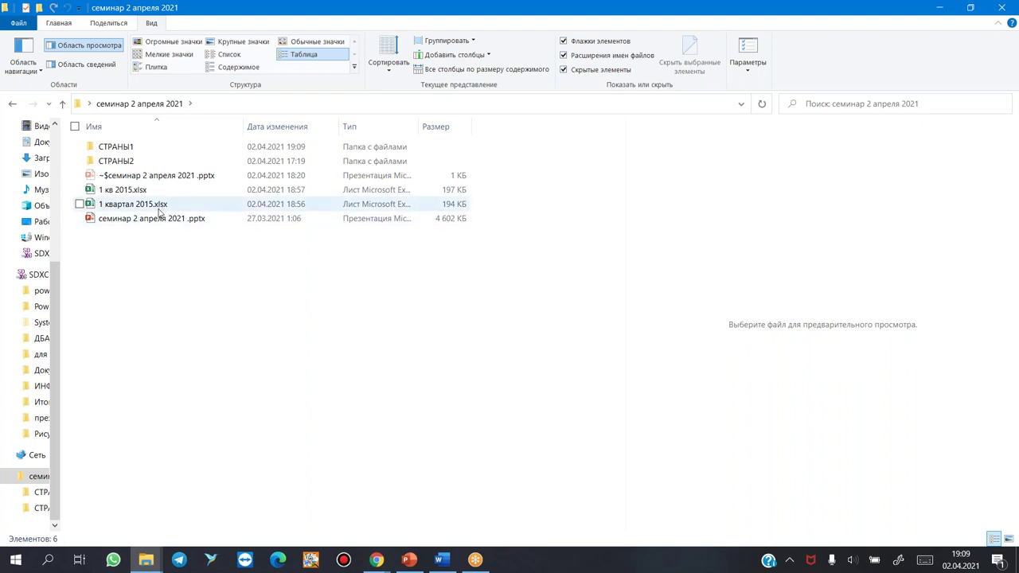
{"action": "double_click", "coordinate": [97, 162]}
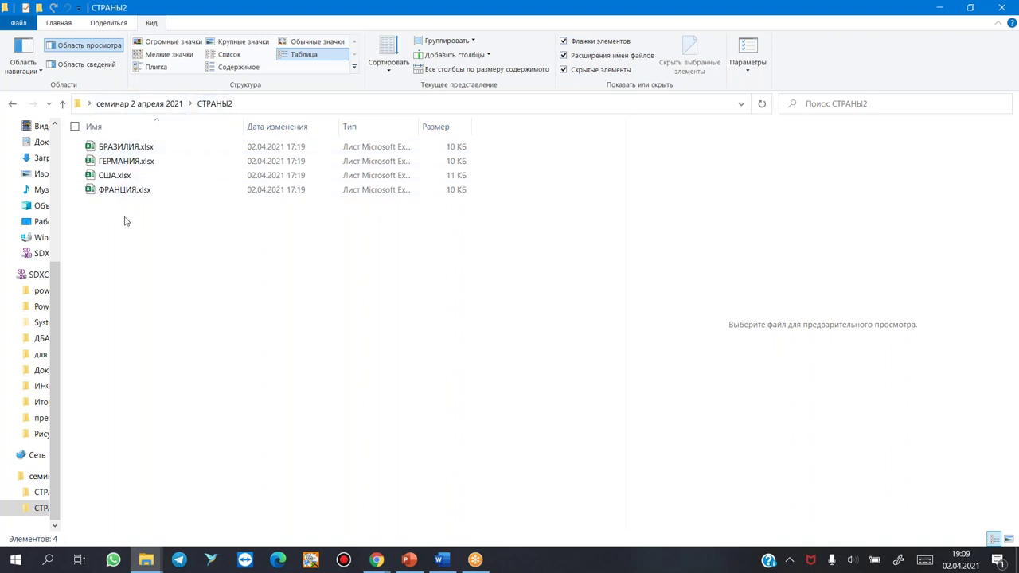
{"action": "left_click", "coordinate": [122, 150]}
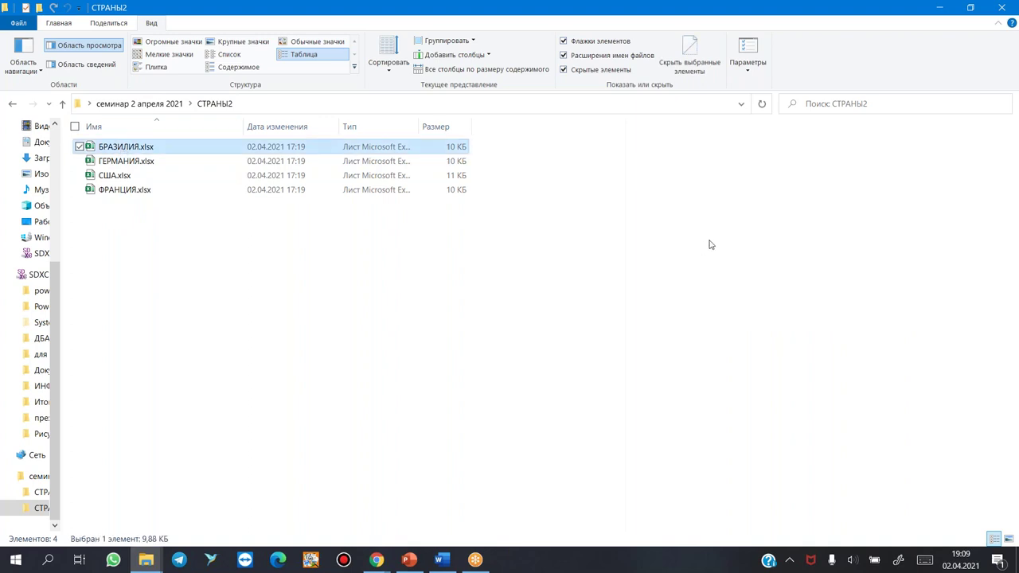
{"action": "left_click", "coordinate": [132, 162]}
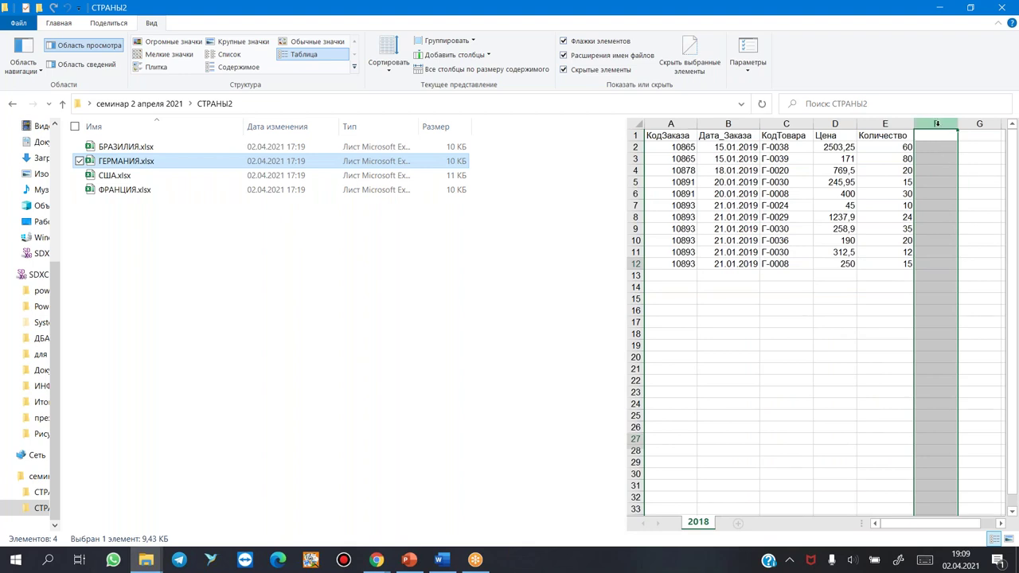
{"action": "left_click", "coordinate": [342, 175]}
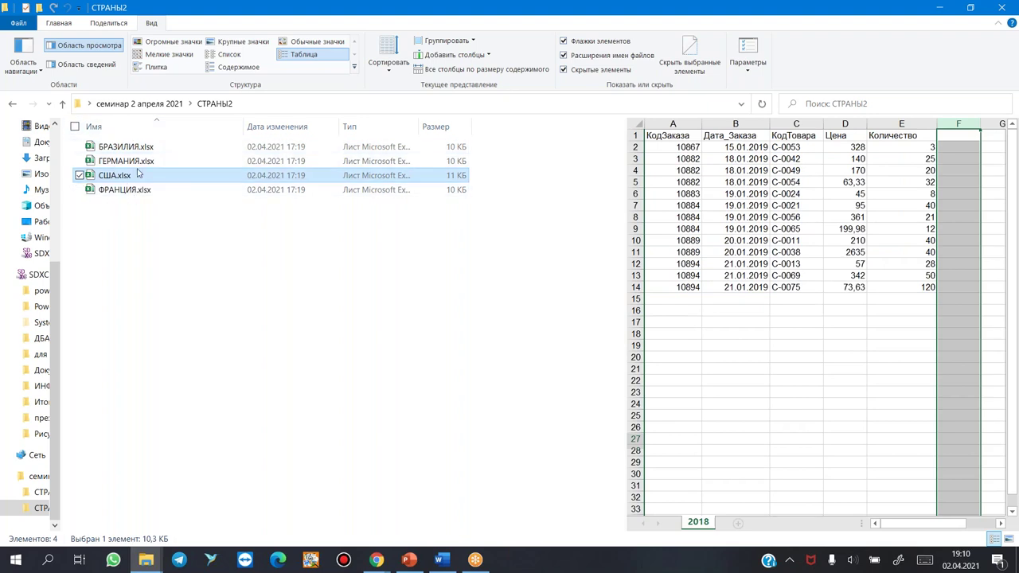
{"action": "left_click", "coordinate": [141, 231]}
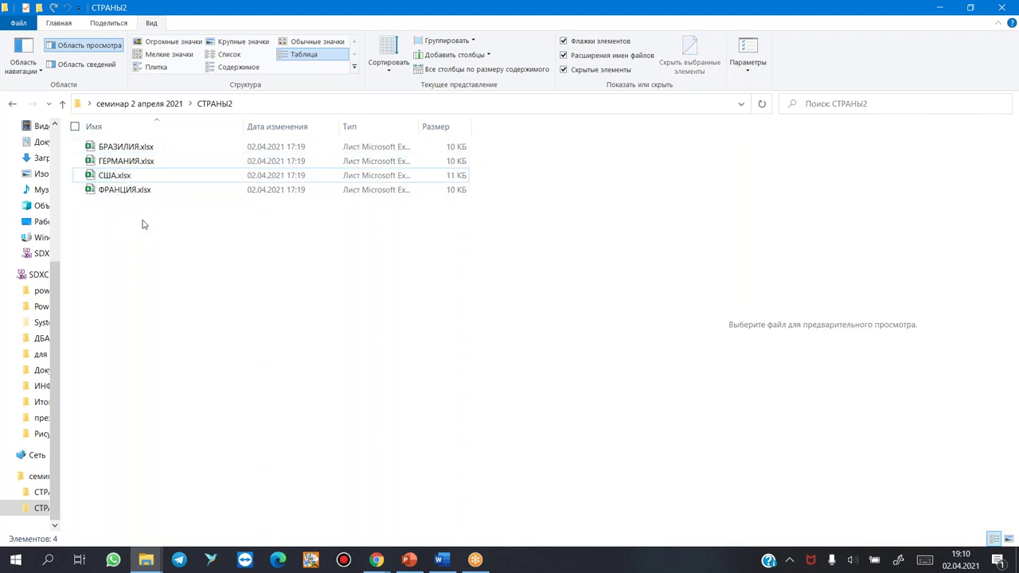
{"action": "left_click", "coordinate": [140, 103]}
Step: Start Excel and create a blank workbook
{"action": "left_click", "coordinate": [16, 560]}
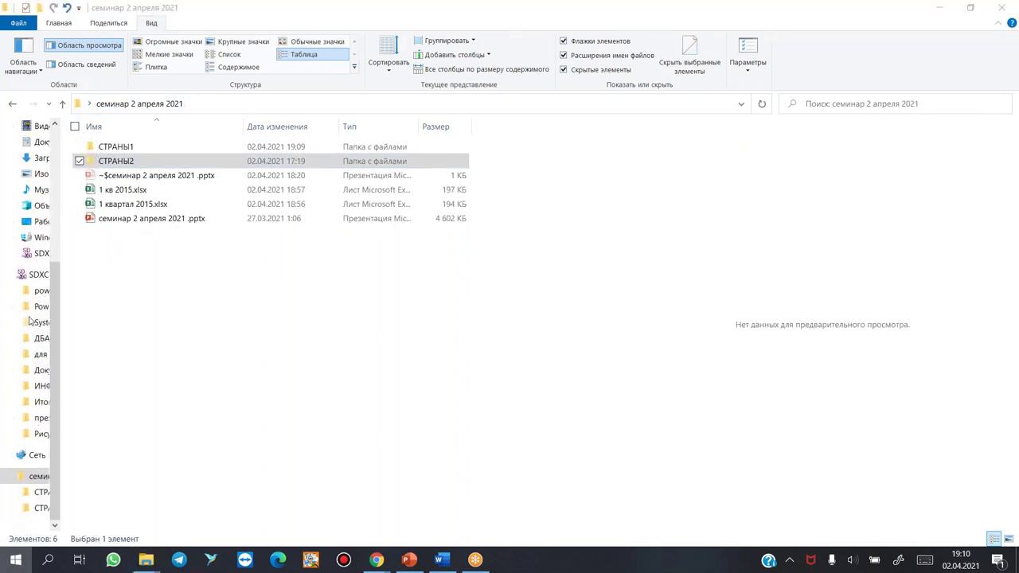
{"action": "left_click", "coordinate": [92, 212]}
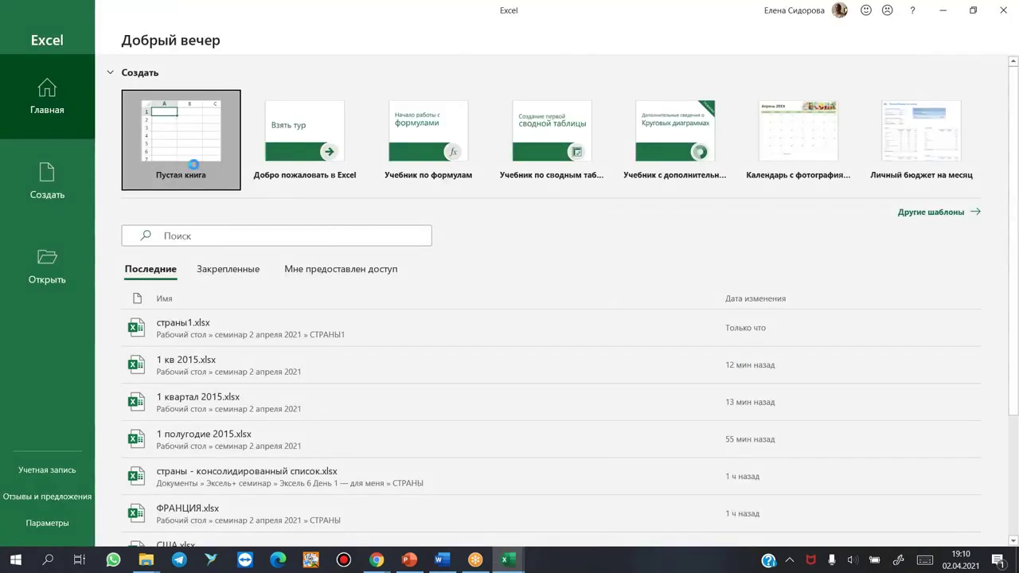
{"action": "left_click", "coordinate": [194, 164]}
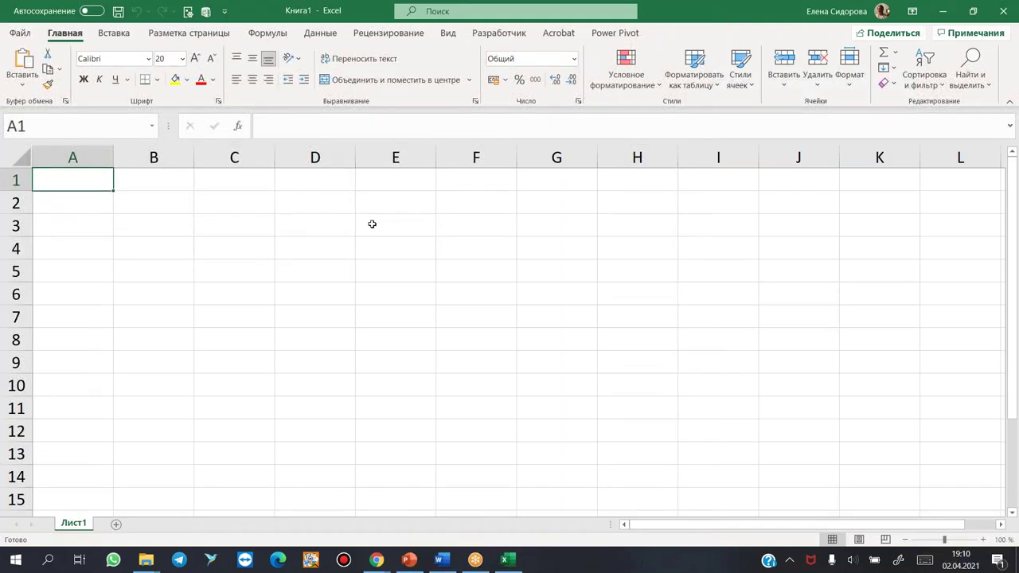
Step: Try to save the new workbook in the СТРАНЫ2 subfolder of семинар 2 апреля 2021 under a name beginning with "Стран"
{"action": "key", "text": "F12"}
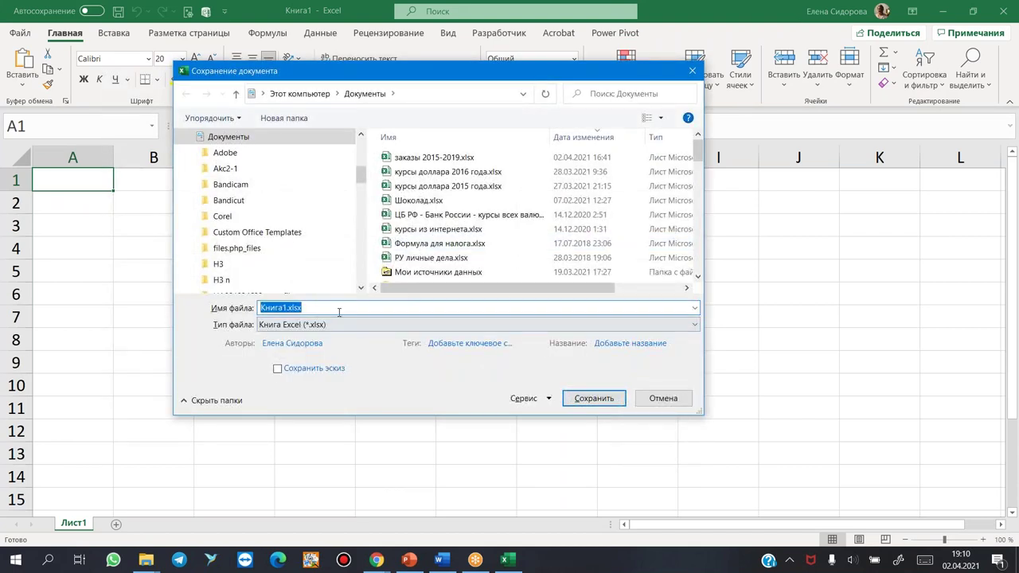
{"action": "left_click_drag", "start_coordinate": [360, 176], "coordinate": [360, 140]}
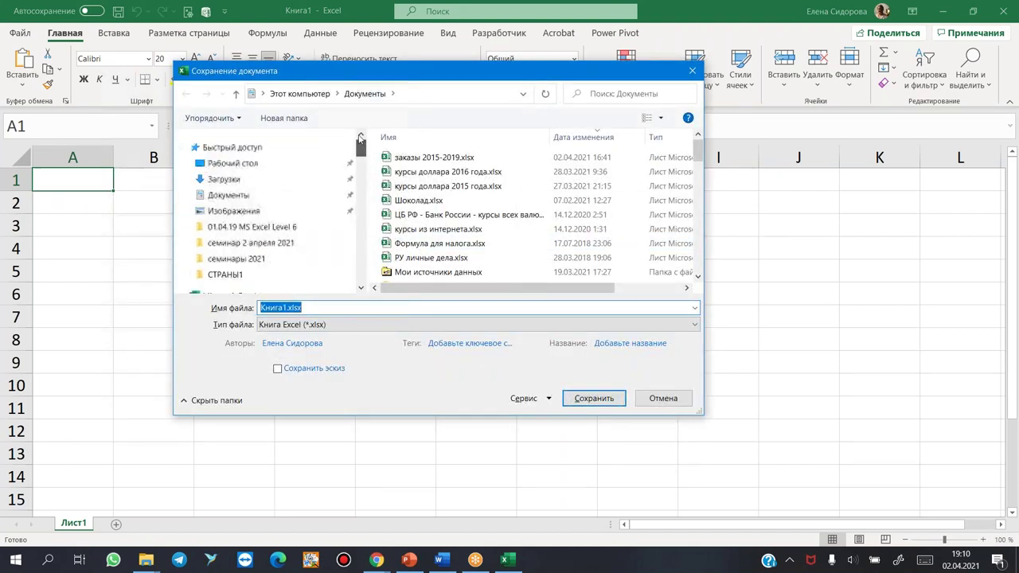
{"action": "left_click", "coordinate": [266, 248]}
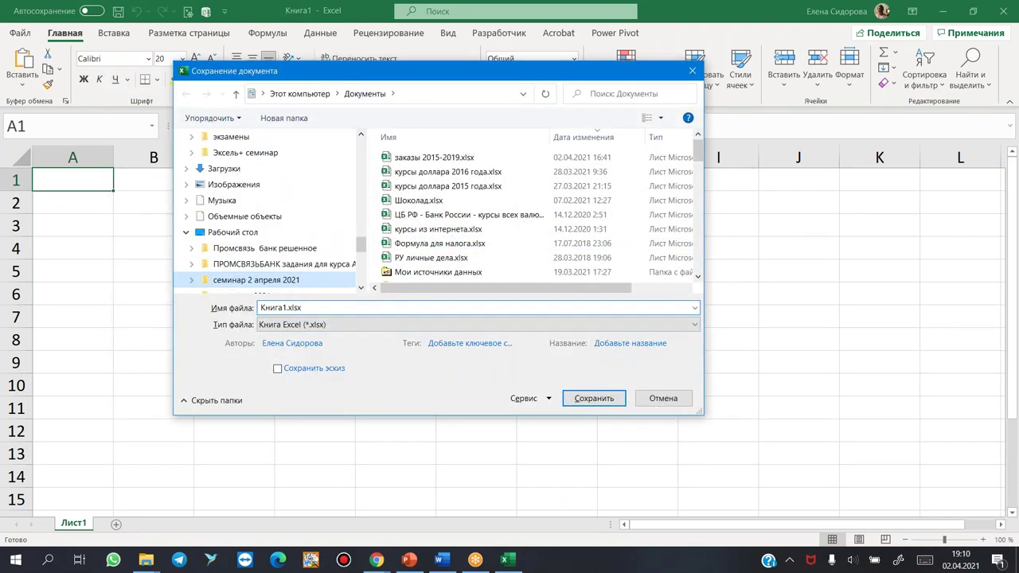
{"action": "type", "text": "С"}
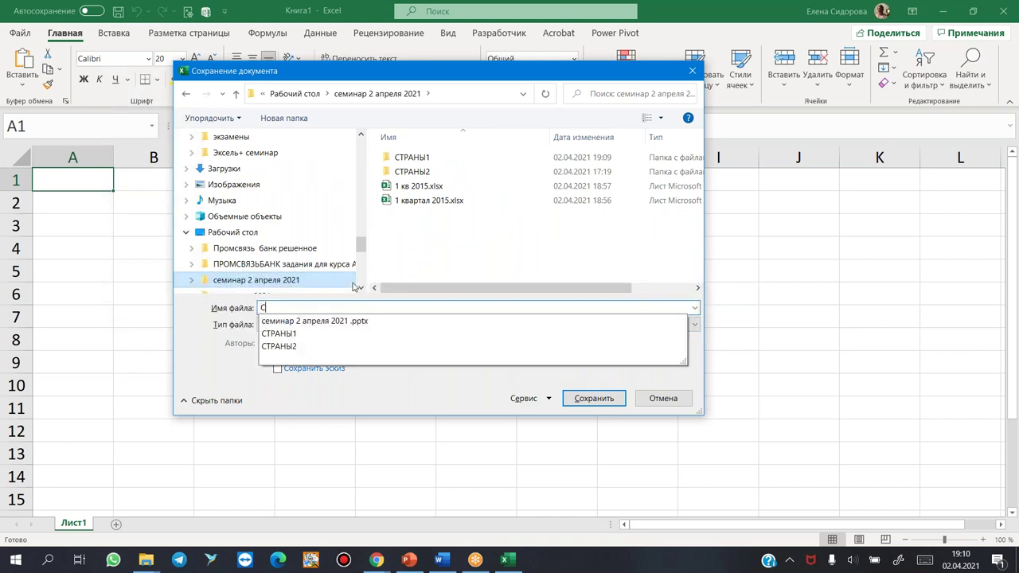
{"action": "key", "text": "Escape"}
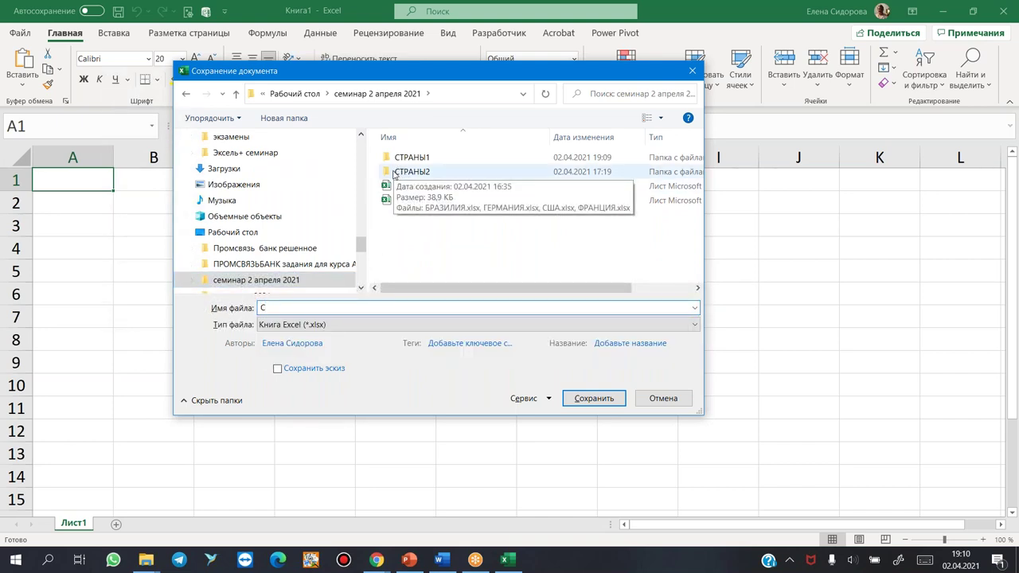
{"action": "double_click", "coordinate": [412, 172]}
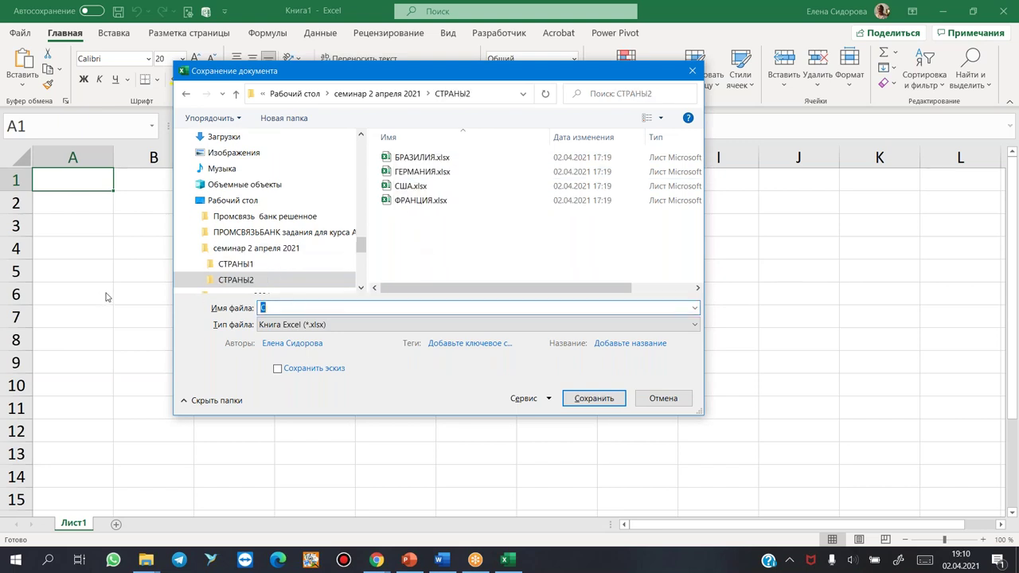
{"action": "type", "text": "Стран"}
{"action": "key", "text": "Escape"}
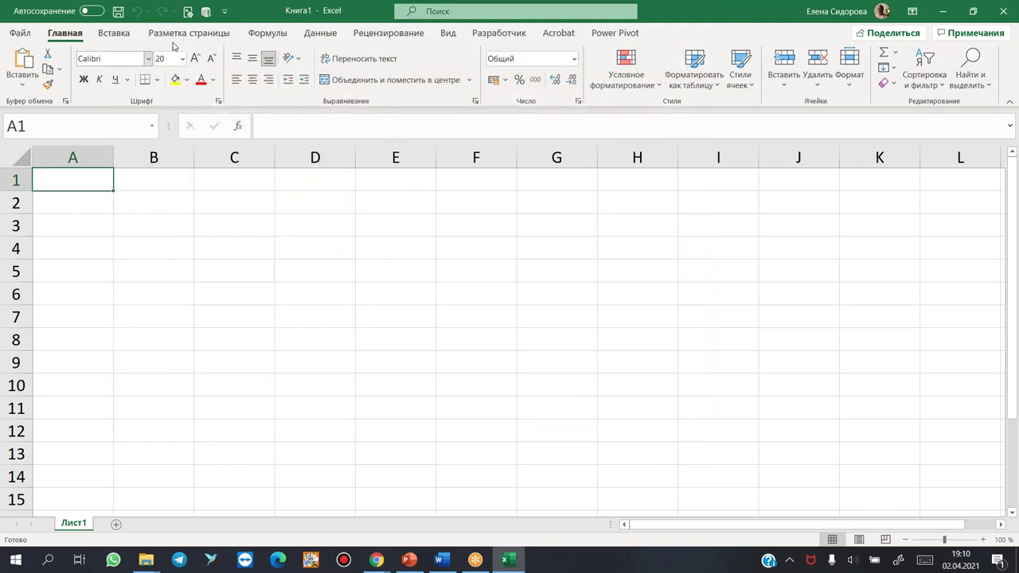